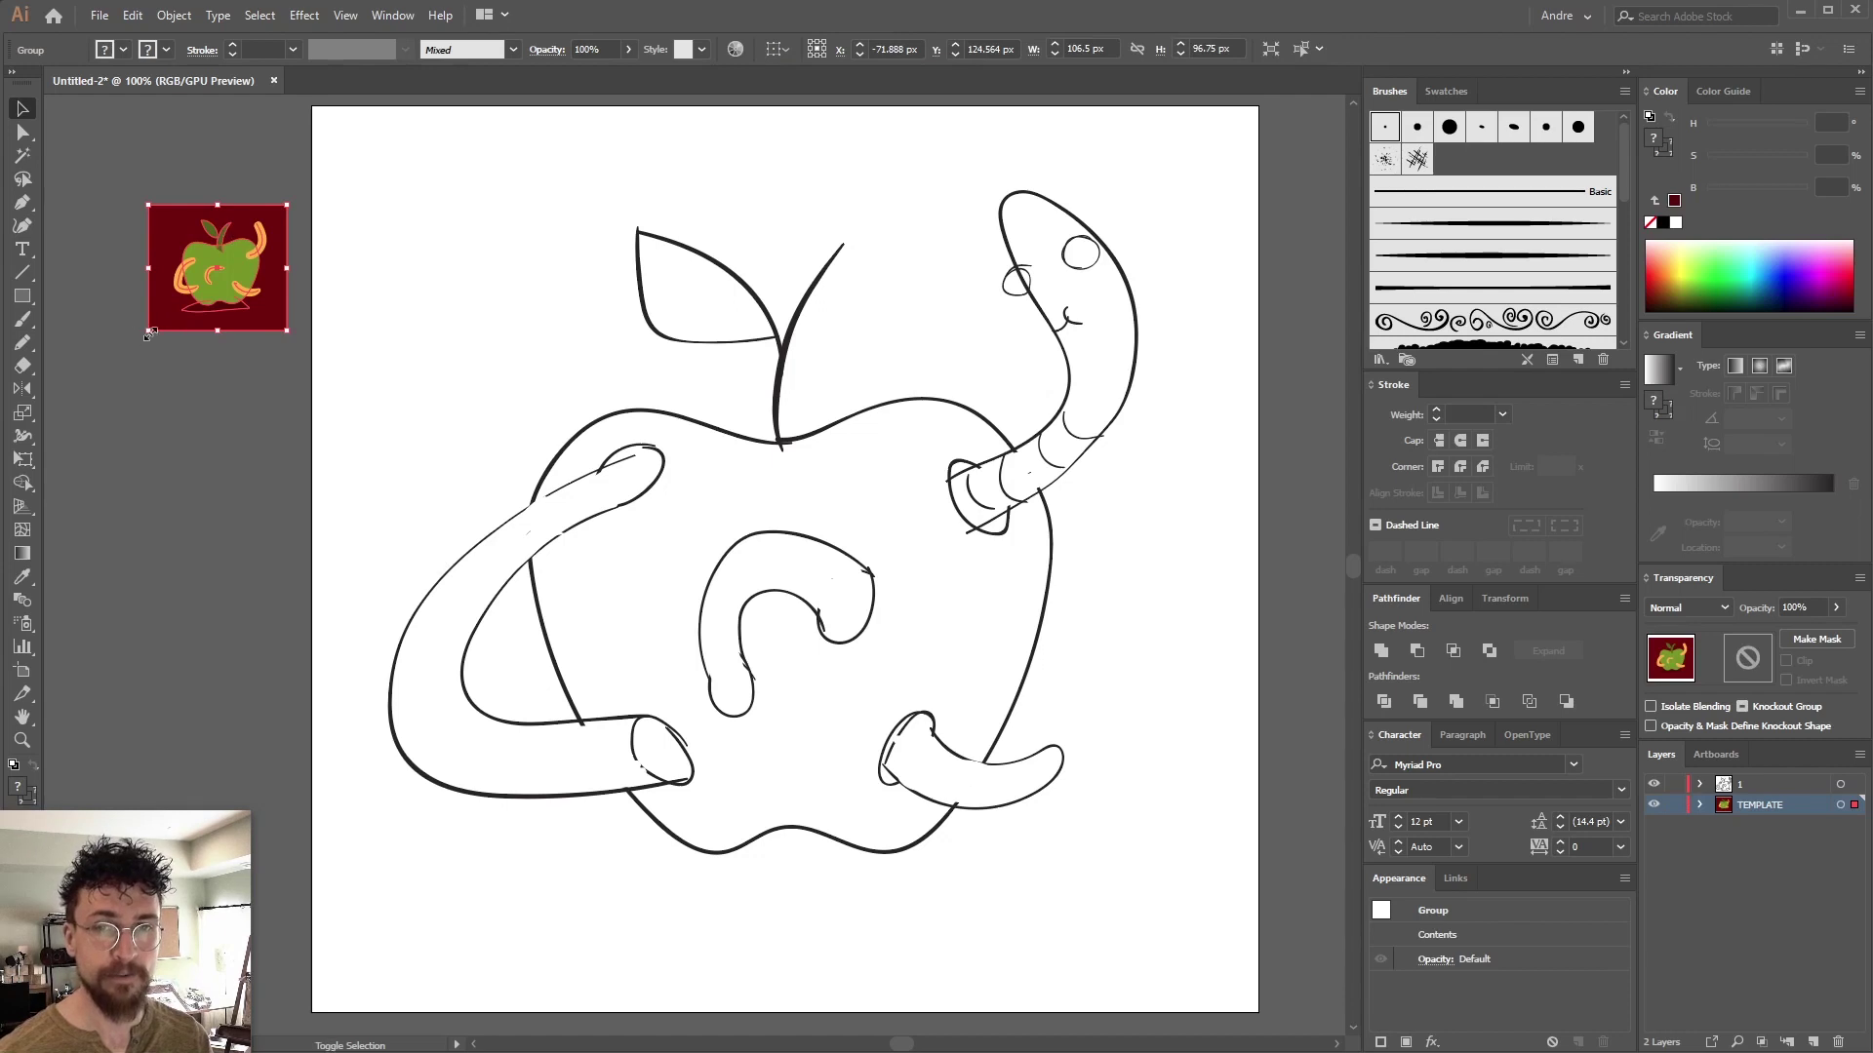
Draw a dark red background rectangle, about 737 × 703 px, covering the whole artboard on the layer below the template
left_click(392, 322)
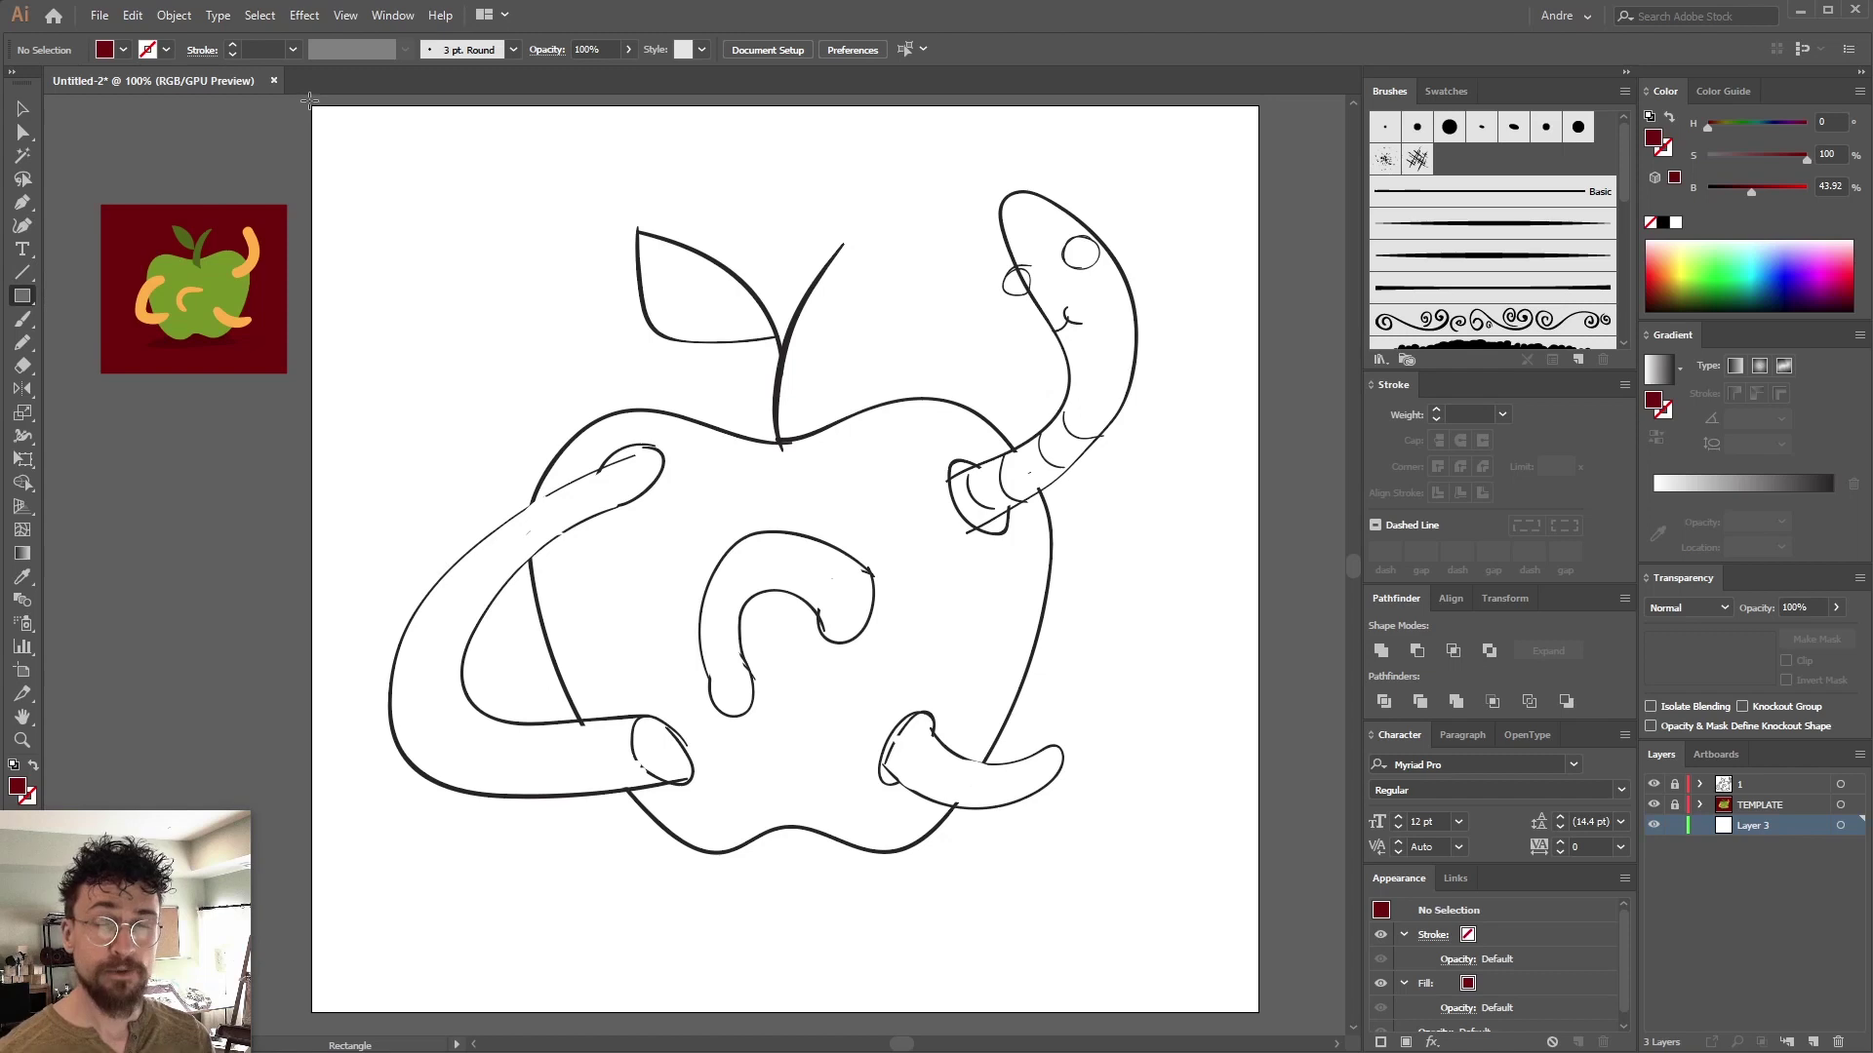
left_click_drag(308, 101, 1265, 1014)
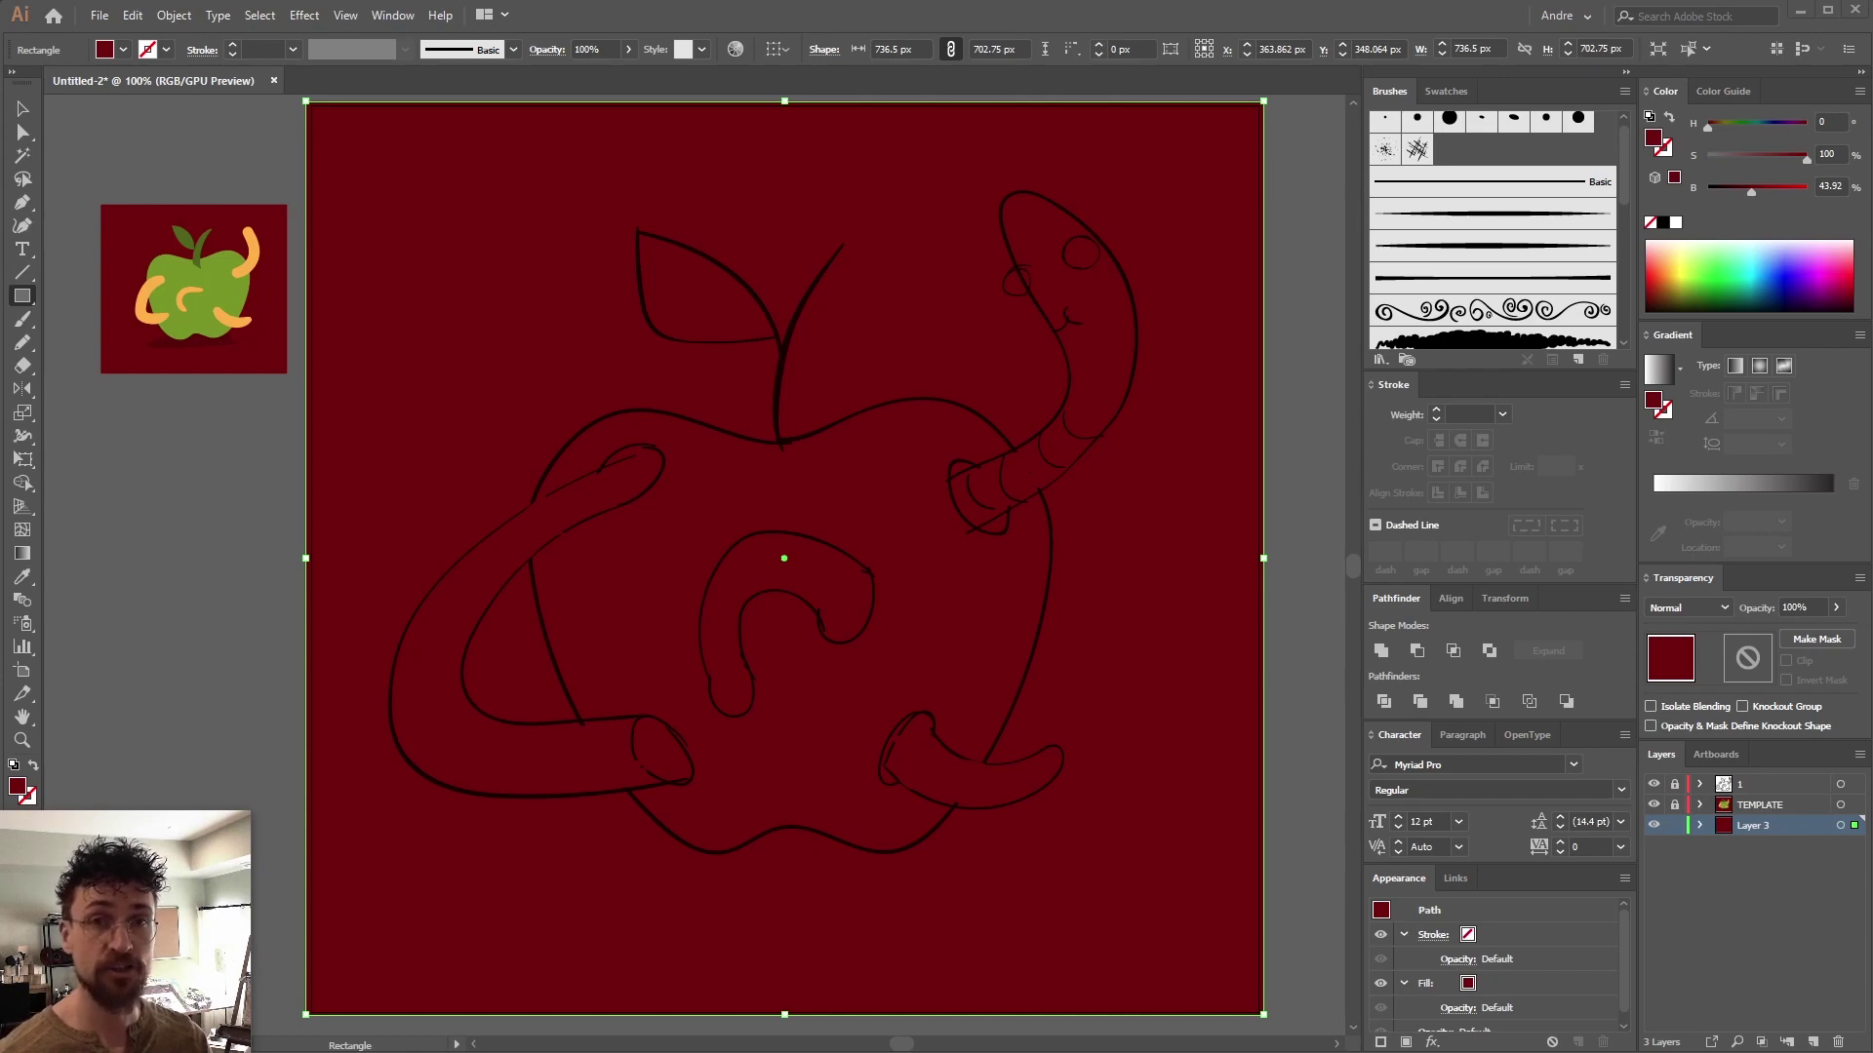
Bring in the TEX1.png texture and scale it to about 1188 × 715 px so that it covers the red background
left_click_drag(1872, 380, 519, 262)
left_click_drag(1290, 290, 936, 385)
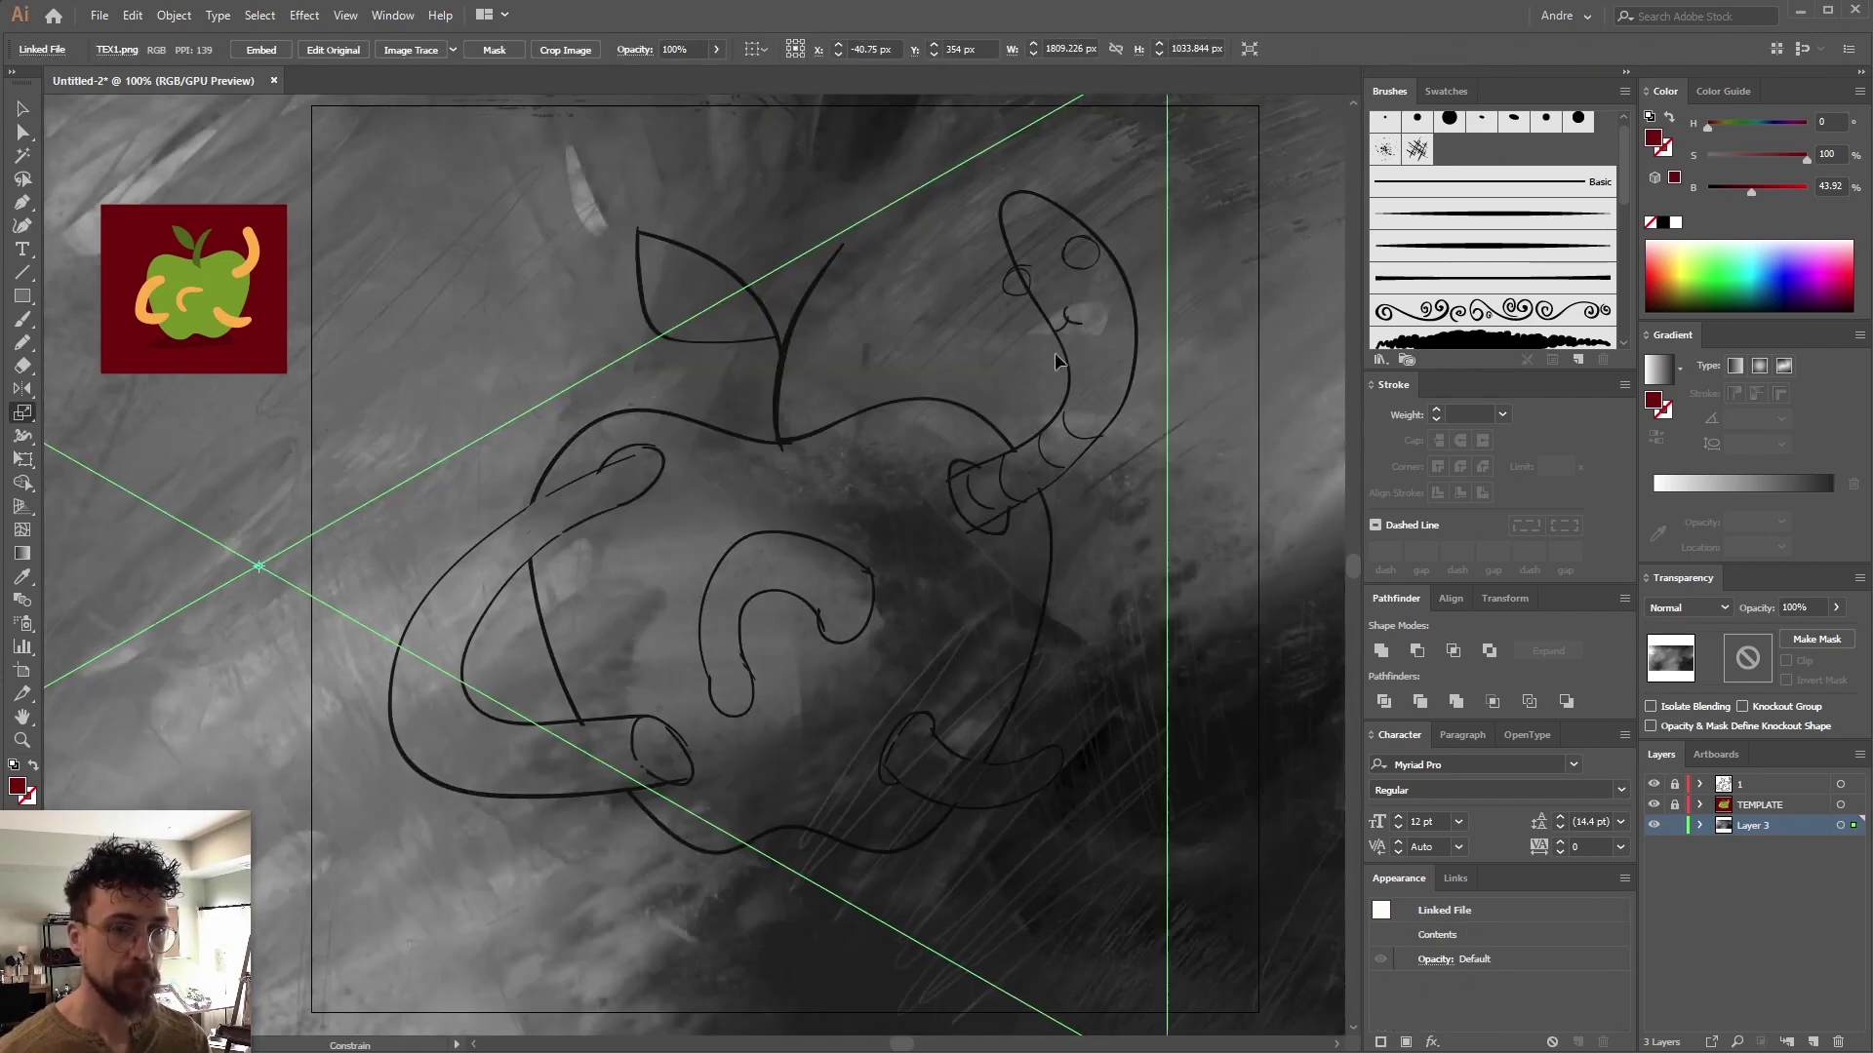
key("v")
left_click_drag(401, 514, 718, 526)
left_click_drag(824, 327, 888, 291)
Blend the background texture with Overlay and adjust its opacity for a subtle effect over the red
left_click(1695, 613)
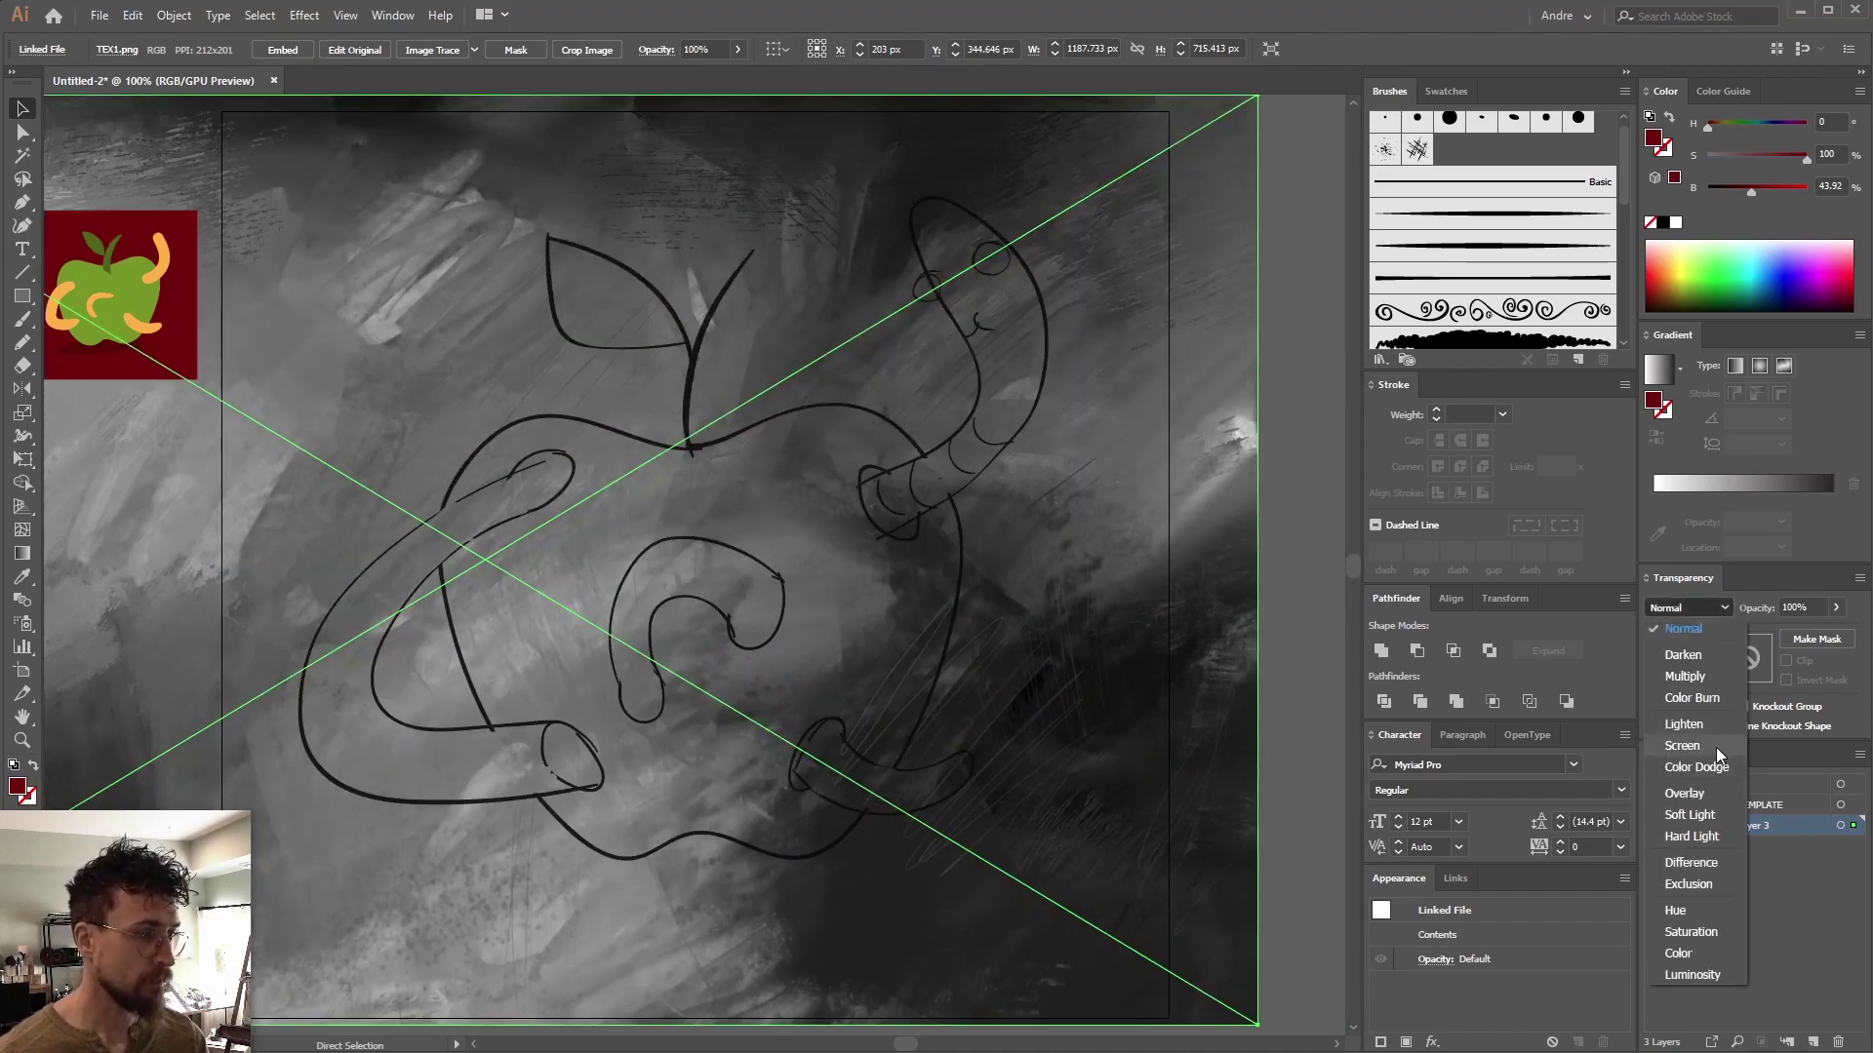
left_click(1691, 798)
left_click_drag(1780, 632, 1789, 632)
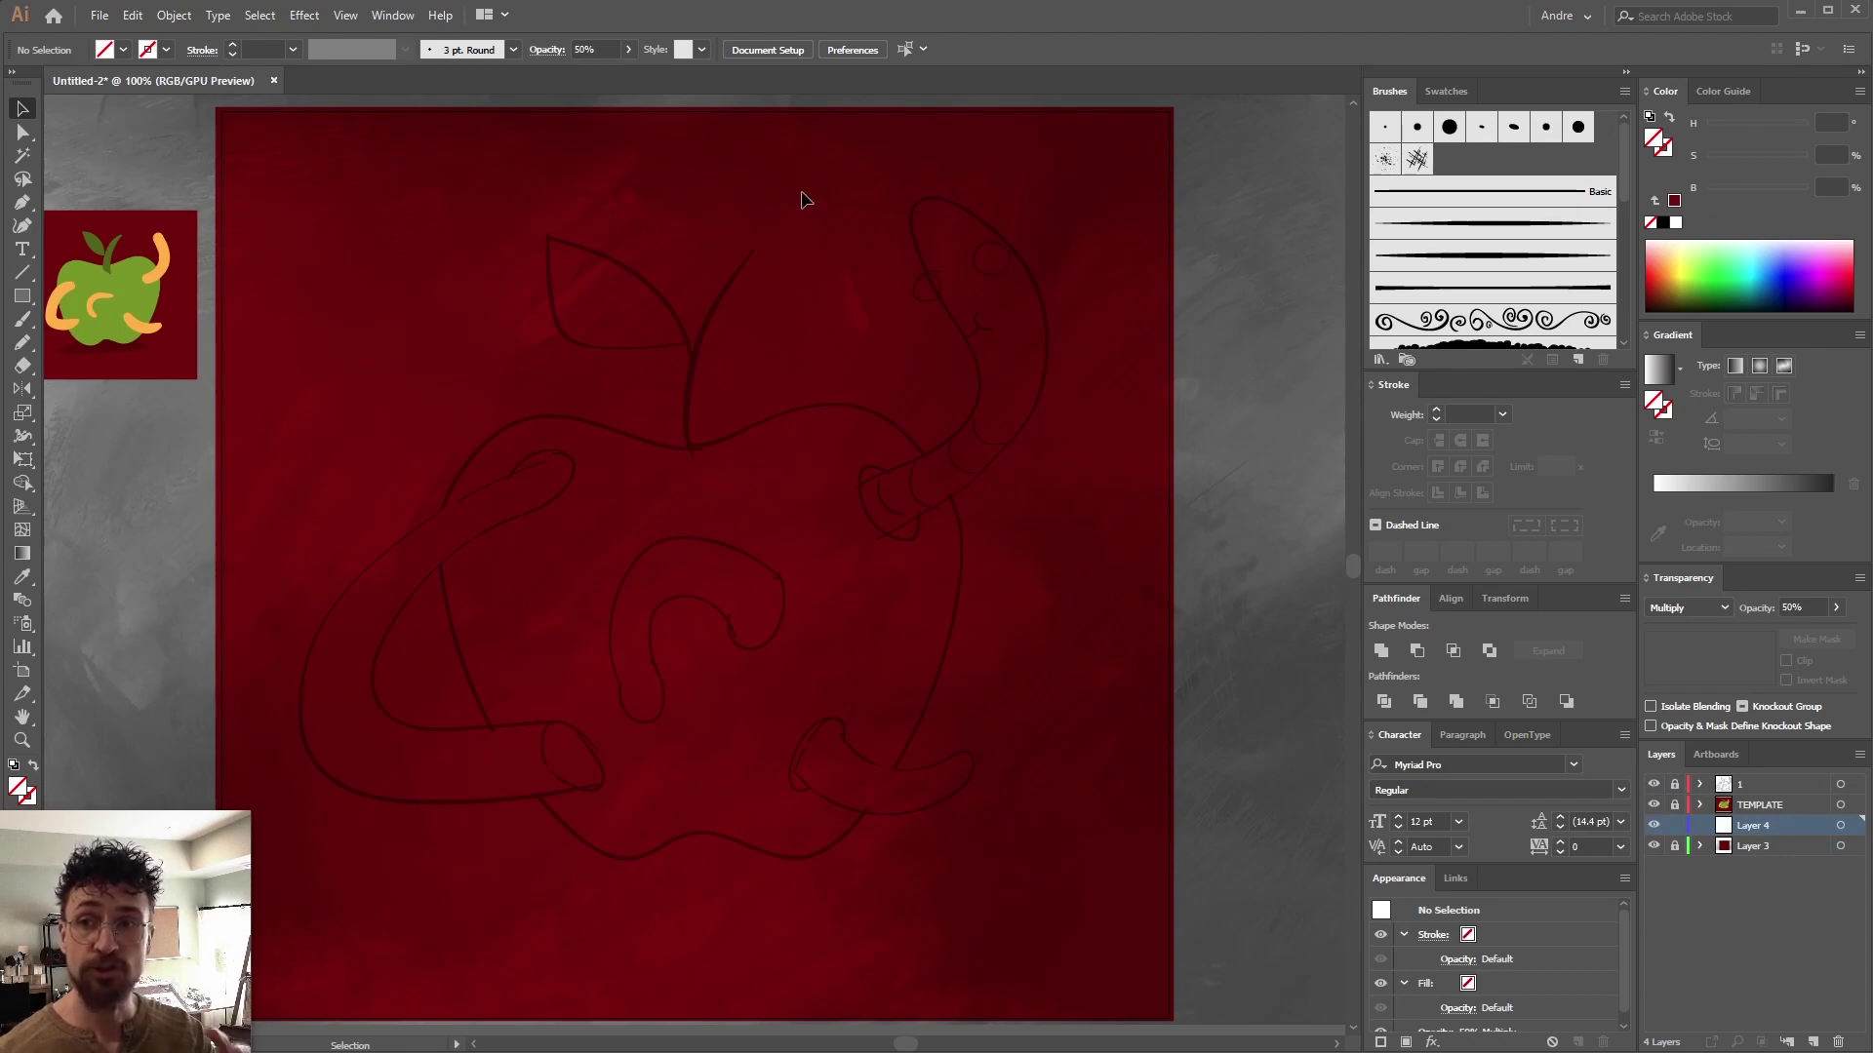
Trace the sketched apple outline with the Paintbrush, about 405 × 349 px, and swap its green stroke to a solid fill
key("b")
mouse_move(783, 411)
left_mouse_down()
mouse_move(430, 523)
mouse_move(439, 627)
mouse_move(517, 759)
mouse_move(590, 824)
left_mouse_up()
left_click_drag(590, 824, 639, 855)
key("v")
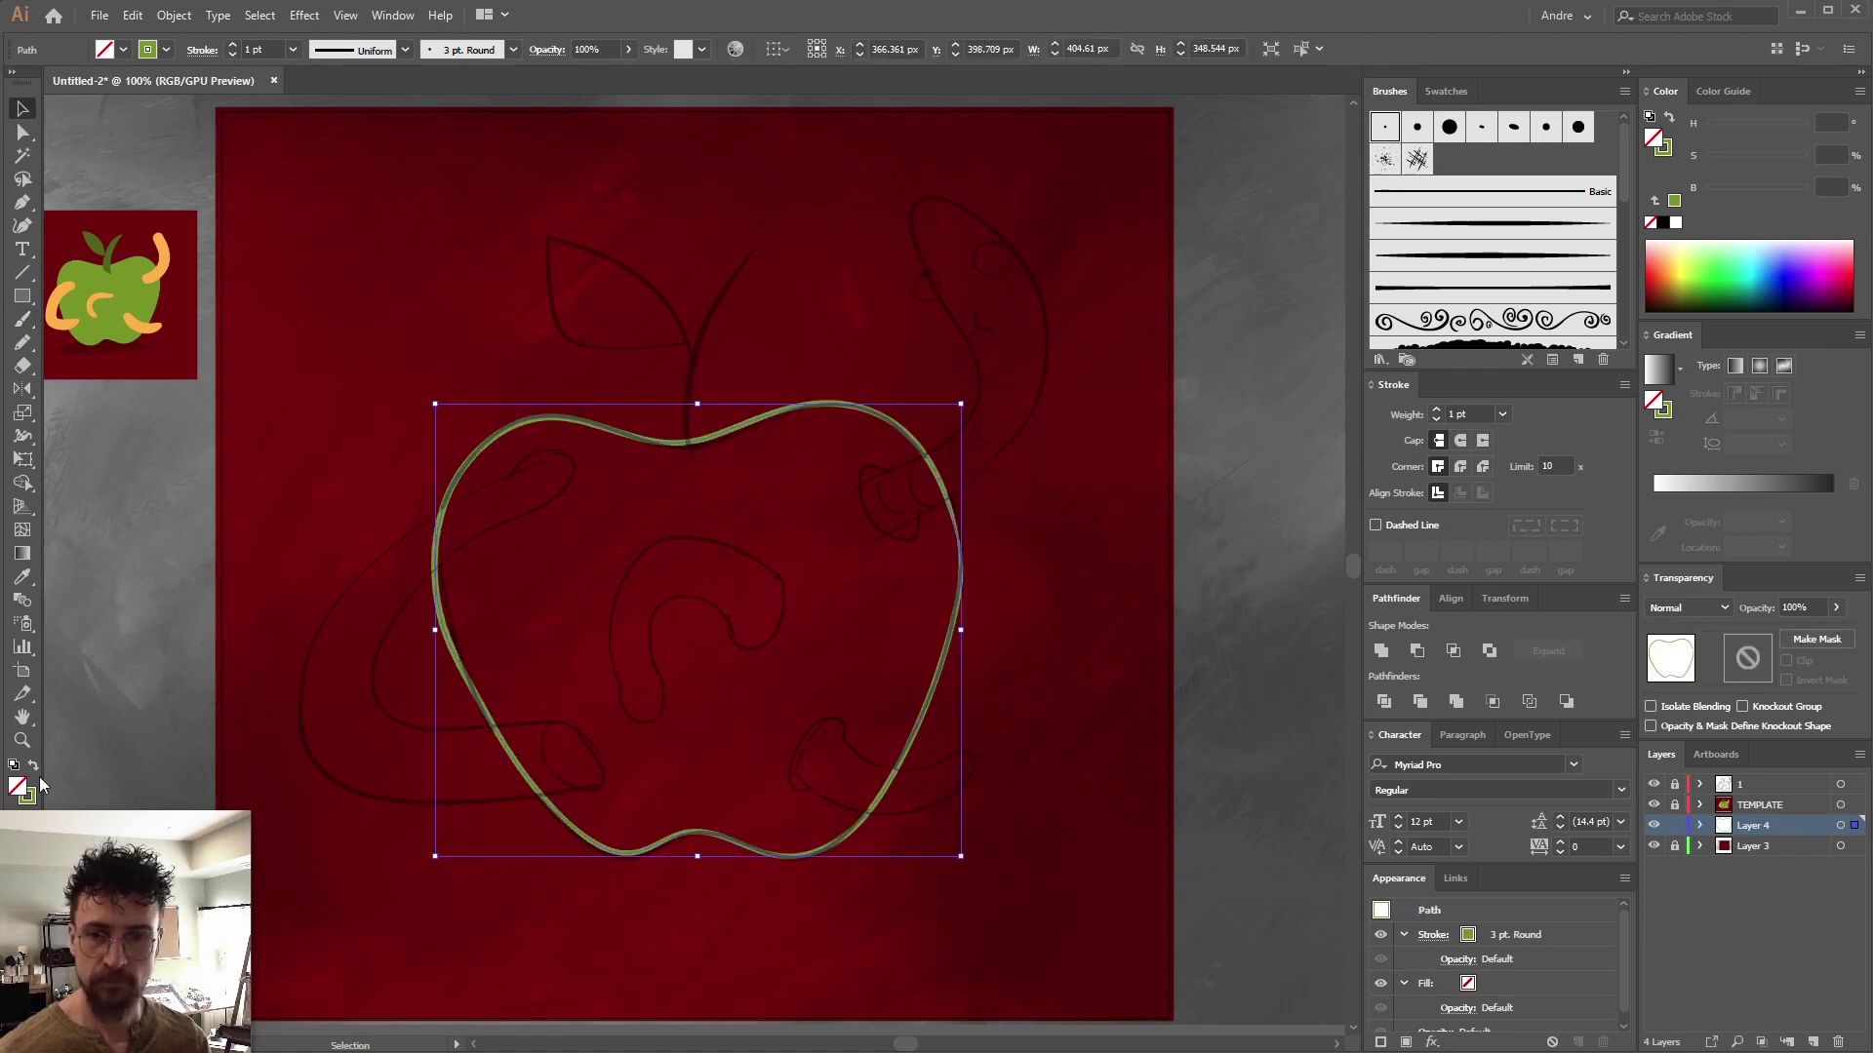
left_click(34, 766)
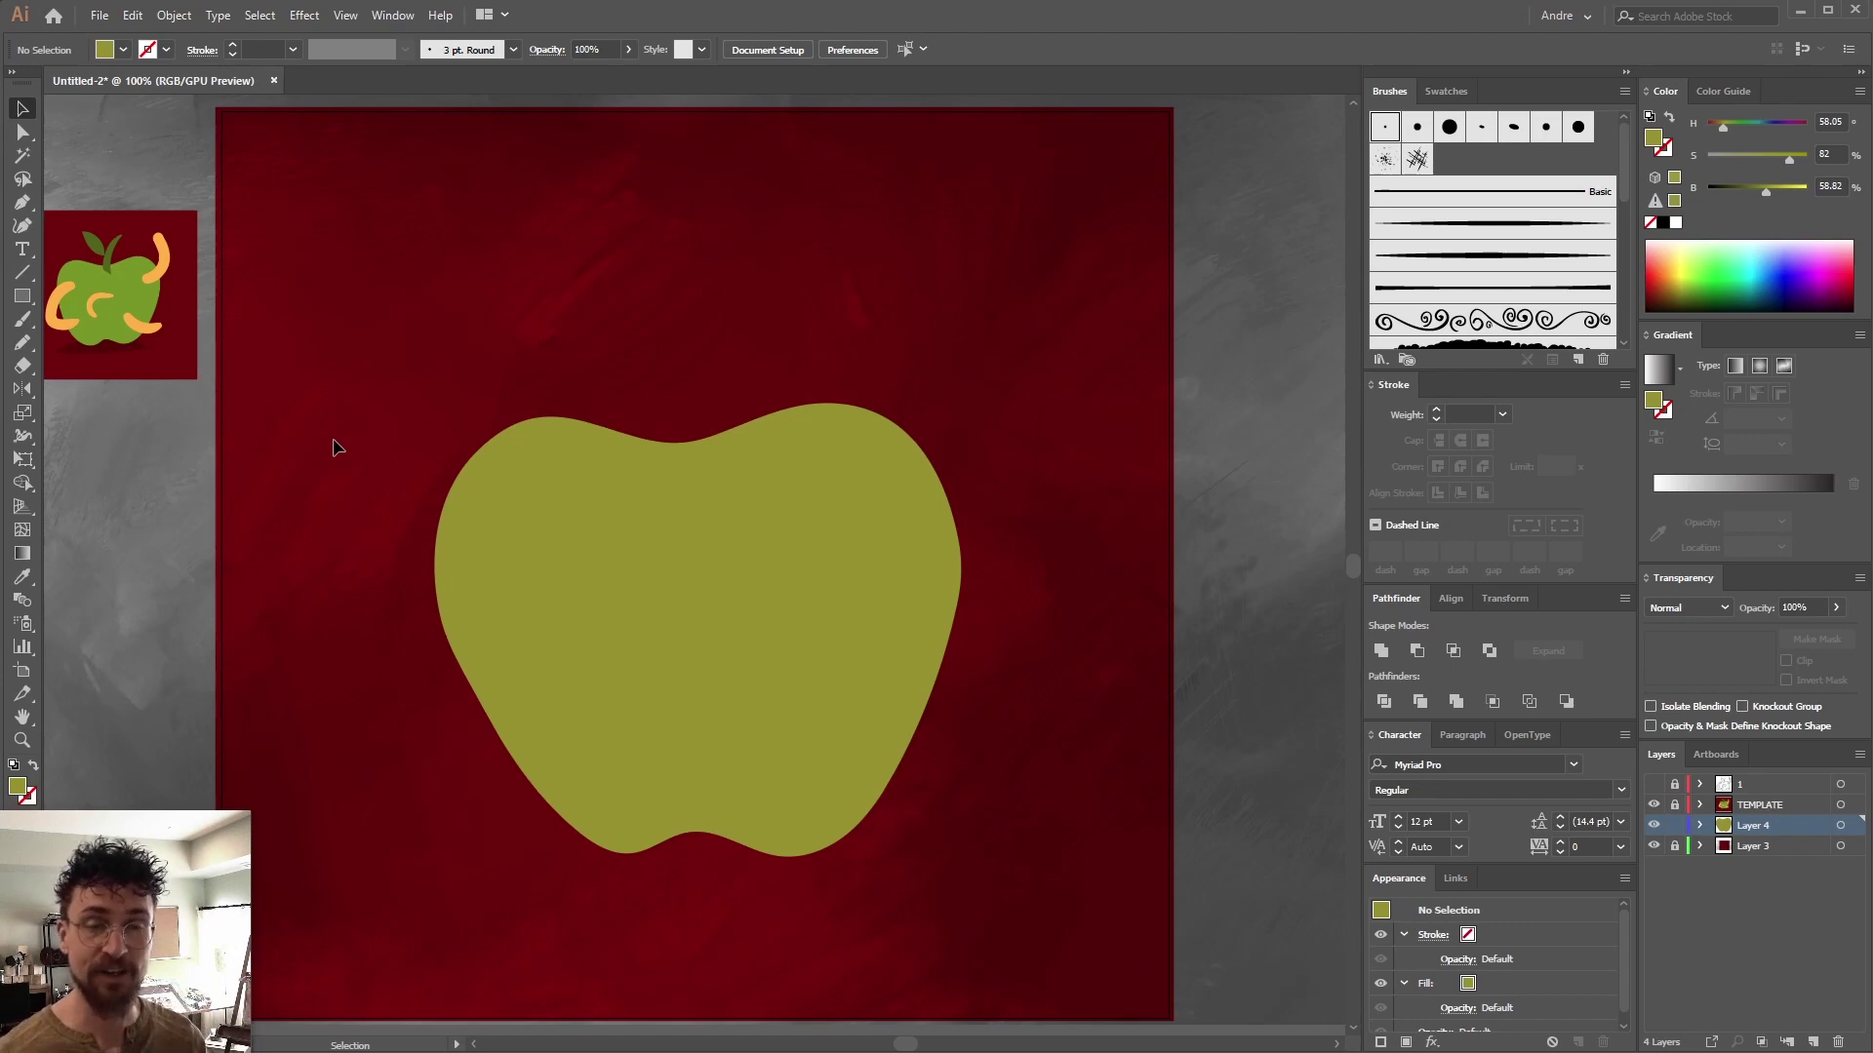
Trim the edges of the green apple with the Eraser to give it an angular, cut-paper outline
left_click(512, 547)
key("shift+e")
left_click_drag(692, 421, 1093, 412)
mouse_move(786, 385)
left_mouse_down()
mouse_move(934, 433)
mouse_move(1053, 542)
left_mouse_up()
mouse_move(570, 853)
left_mouse_down()
mouse_move(690, 853)
mouse_move(637, 857)
mouse_move(702, 833)
mouse_move(820, 858)
left_mouse_up()
key("v")
left_click(969, 878)
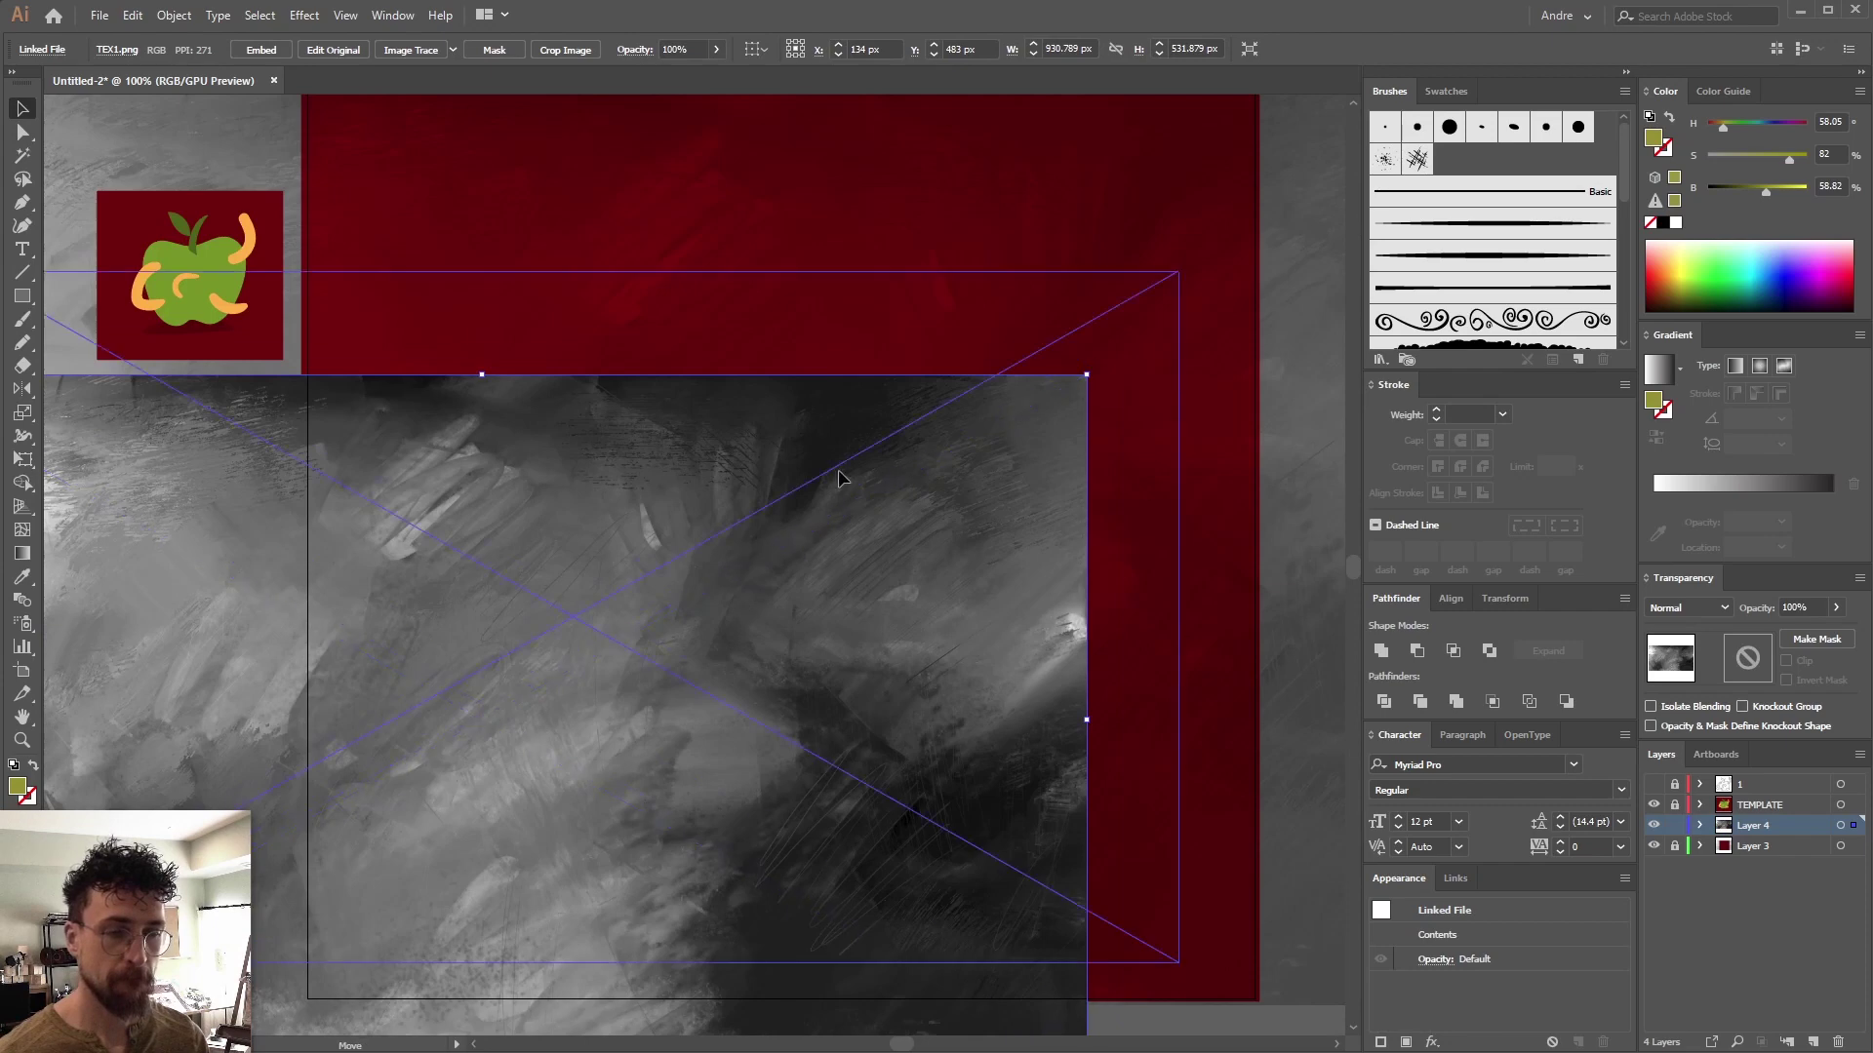
Clip the TEX1.png texture to the apple shape, blend it with Overlay at 48% opacity and position it inside the mask
left_click_drag(839, 470, 1112, 549)
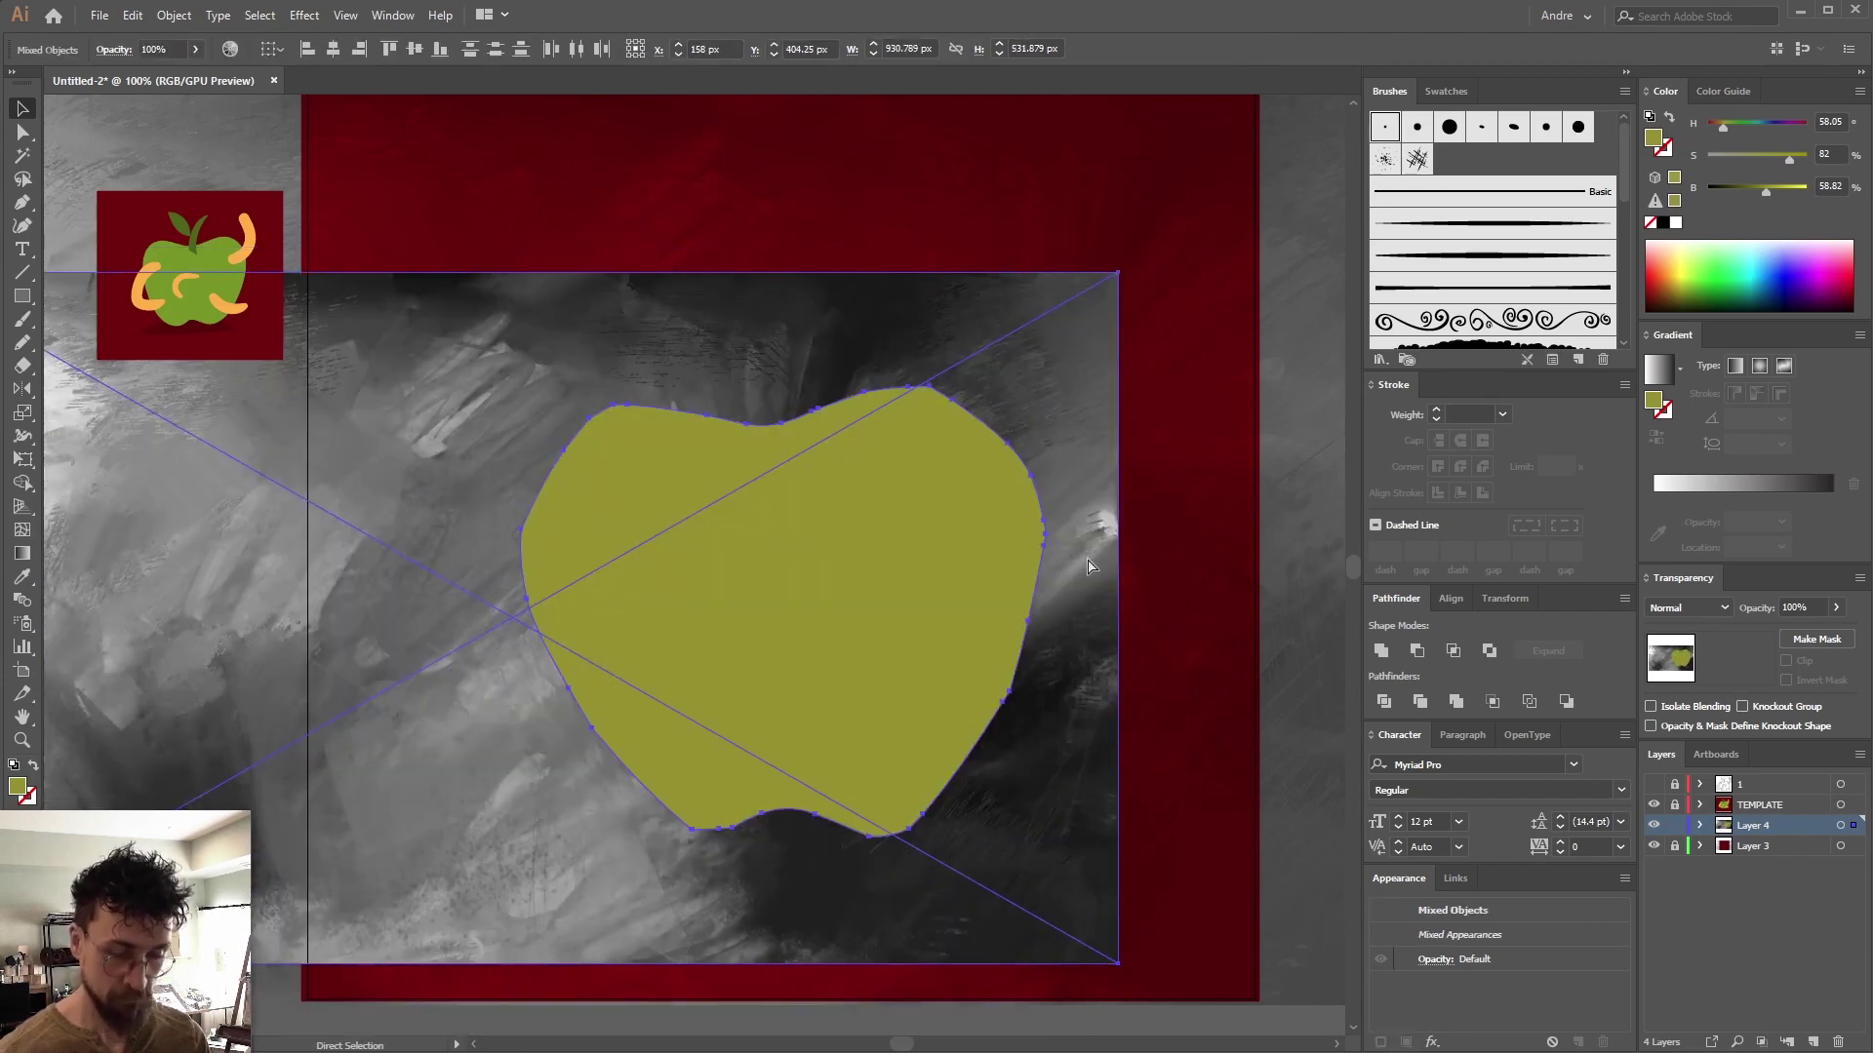
key("ctrl+7")
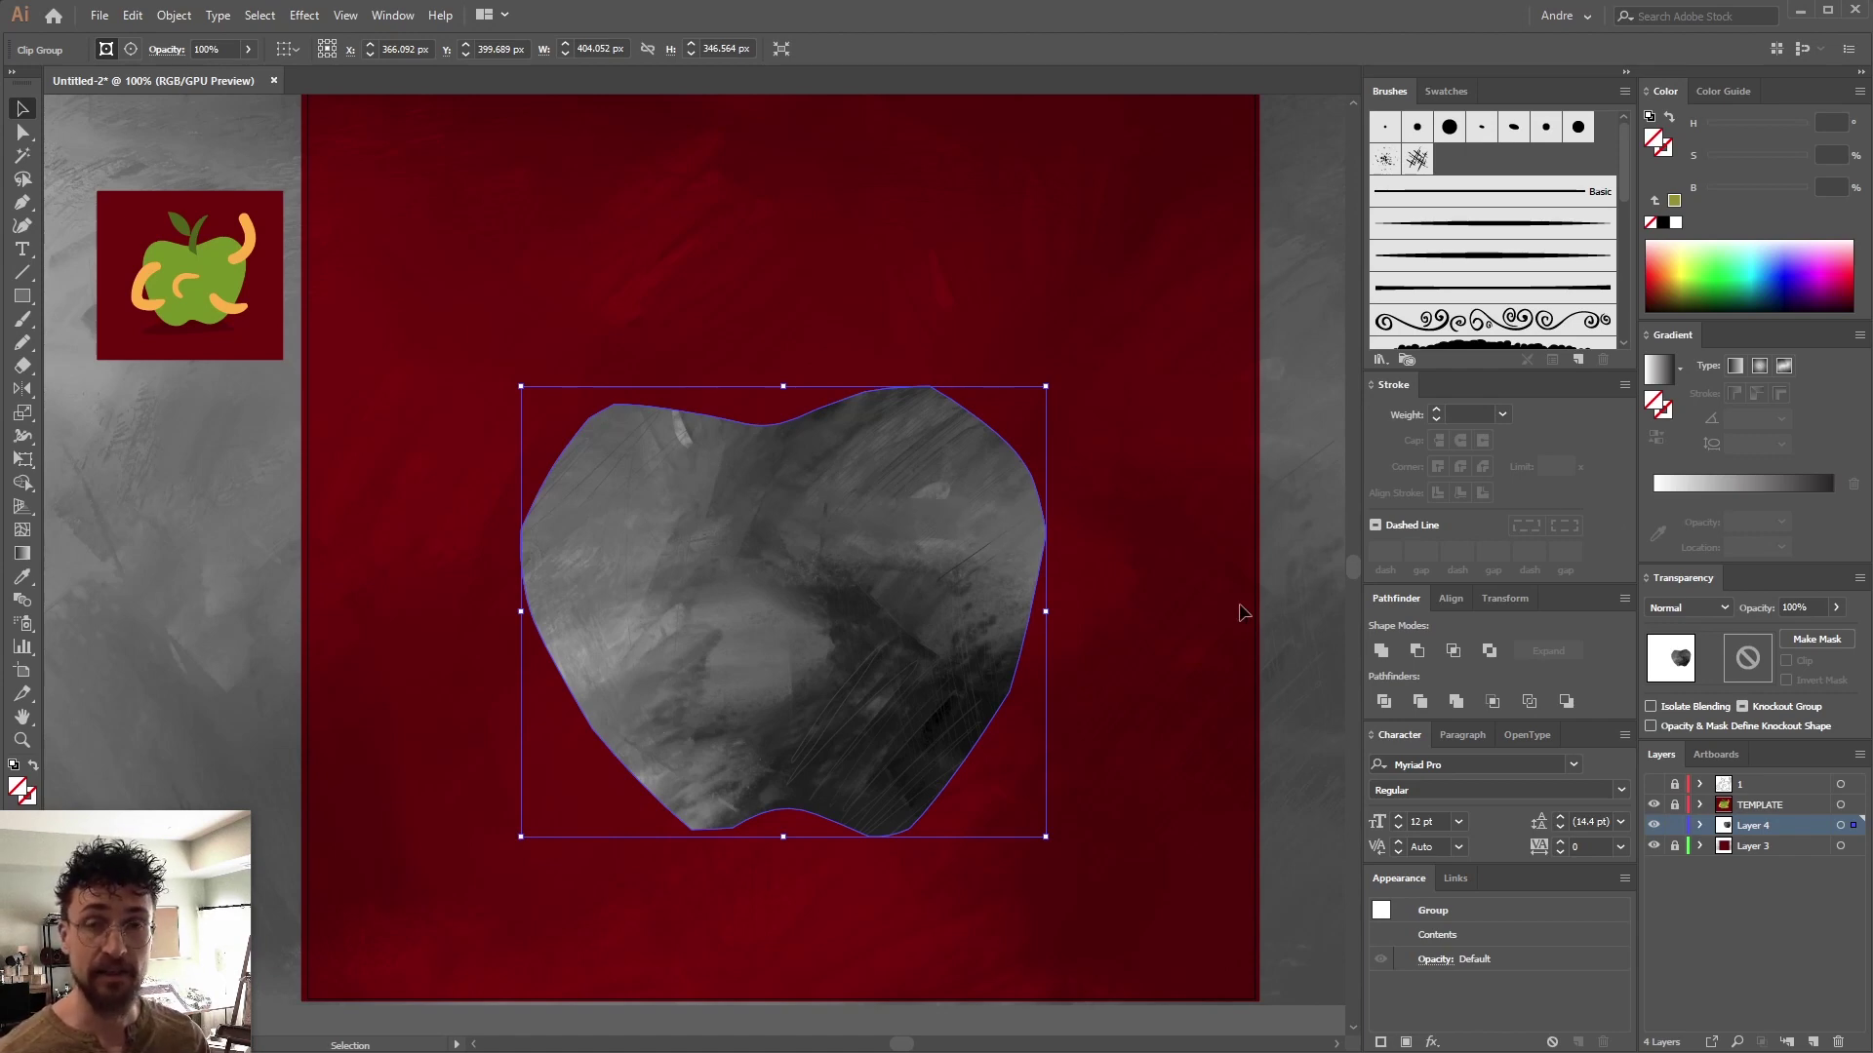
left_click(1697, 608)
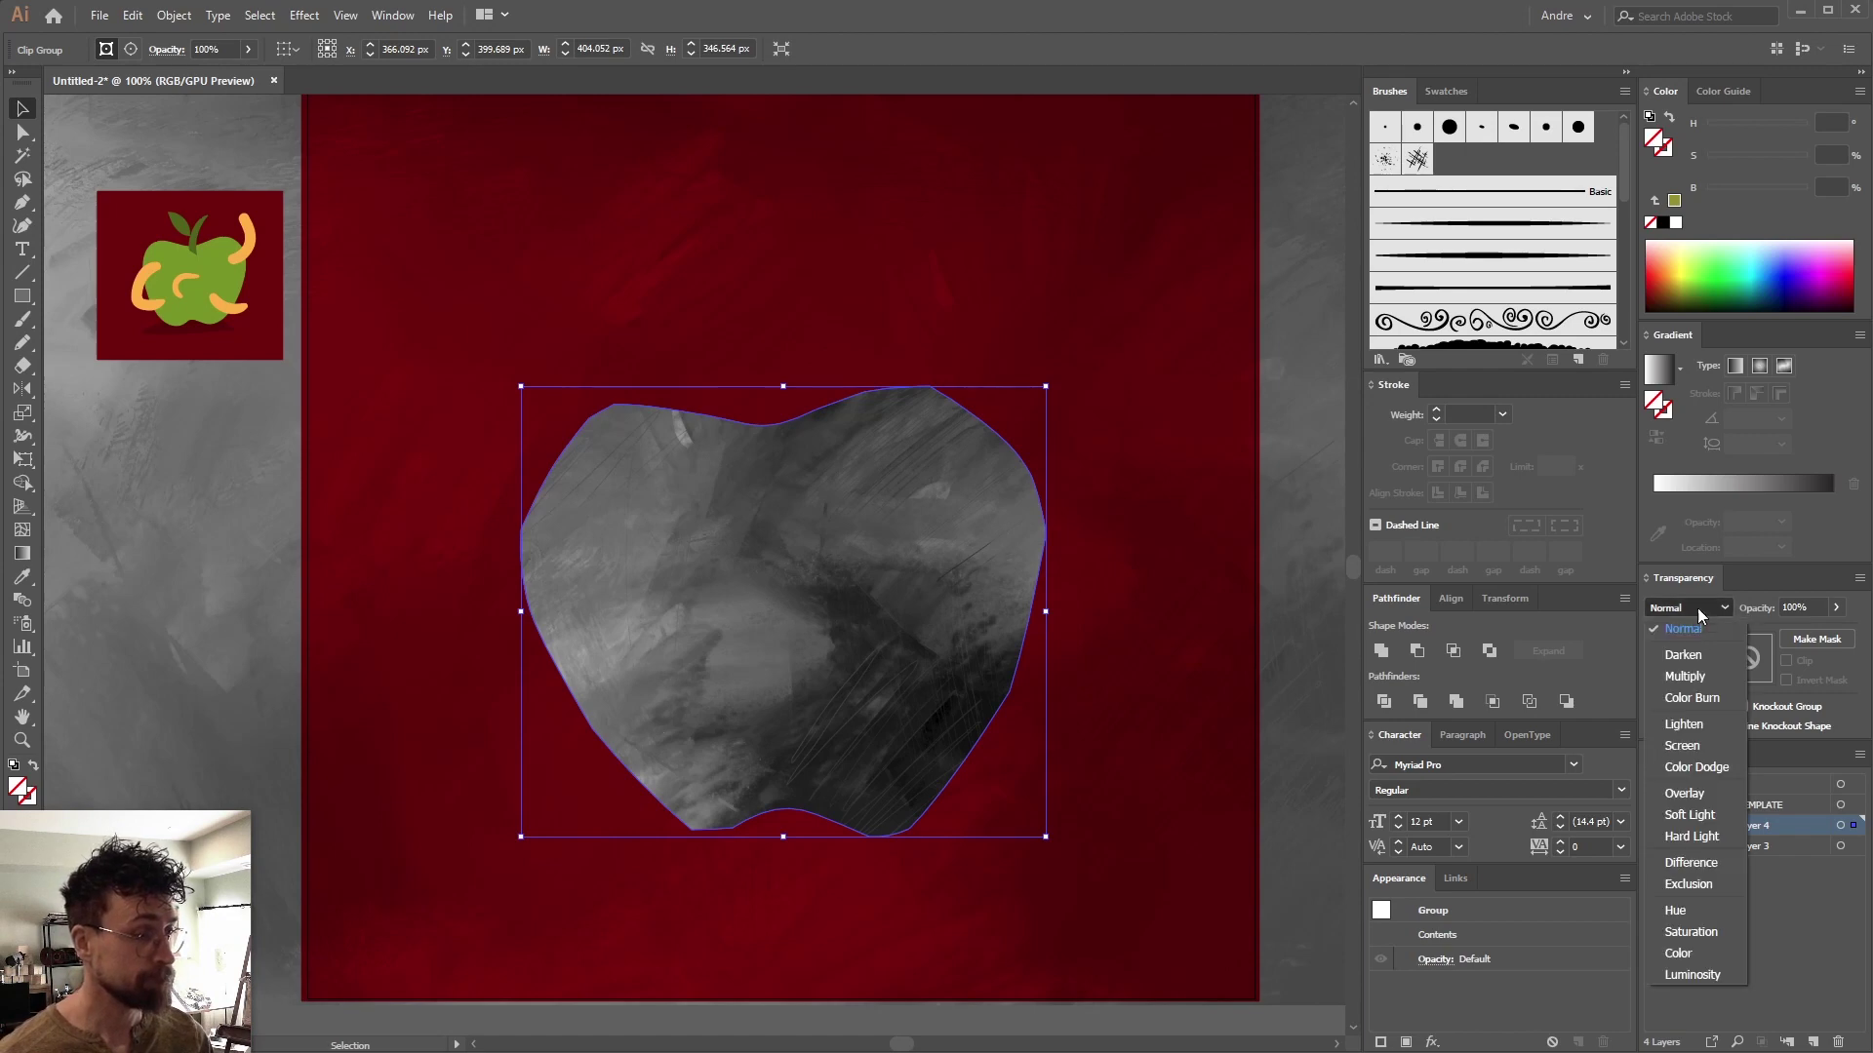
left_click(1734, 802)
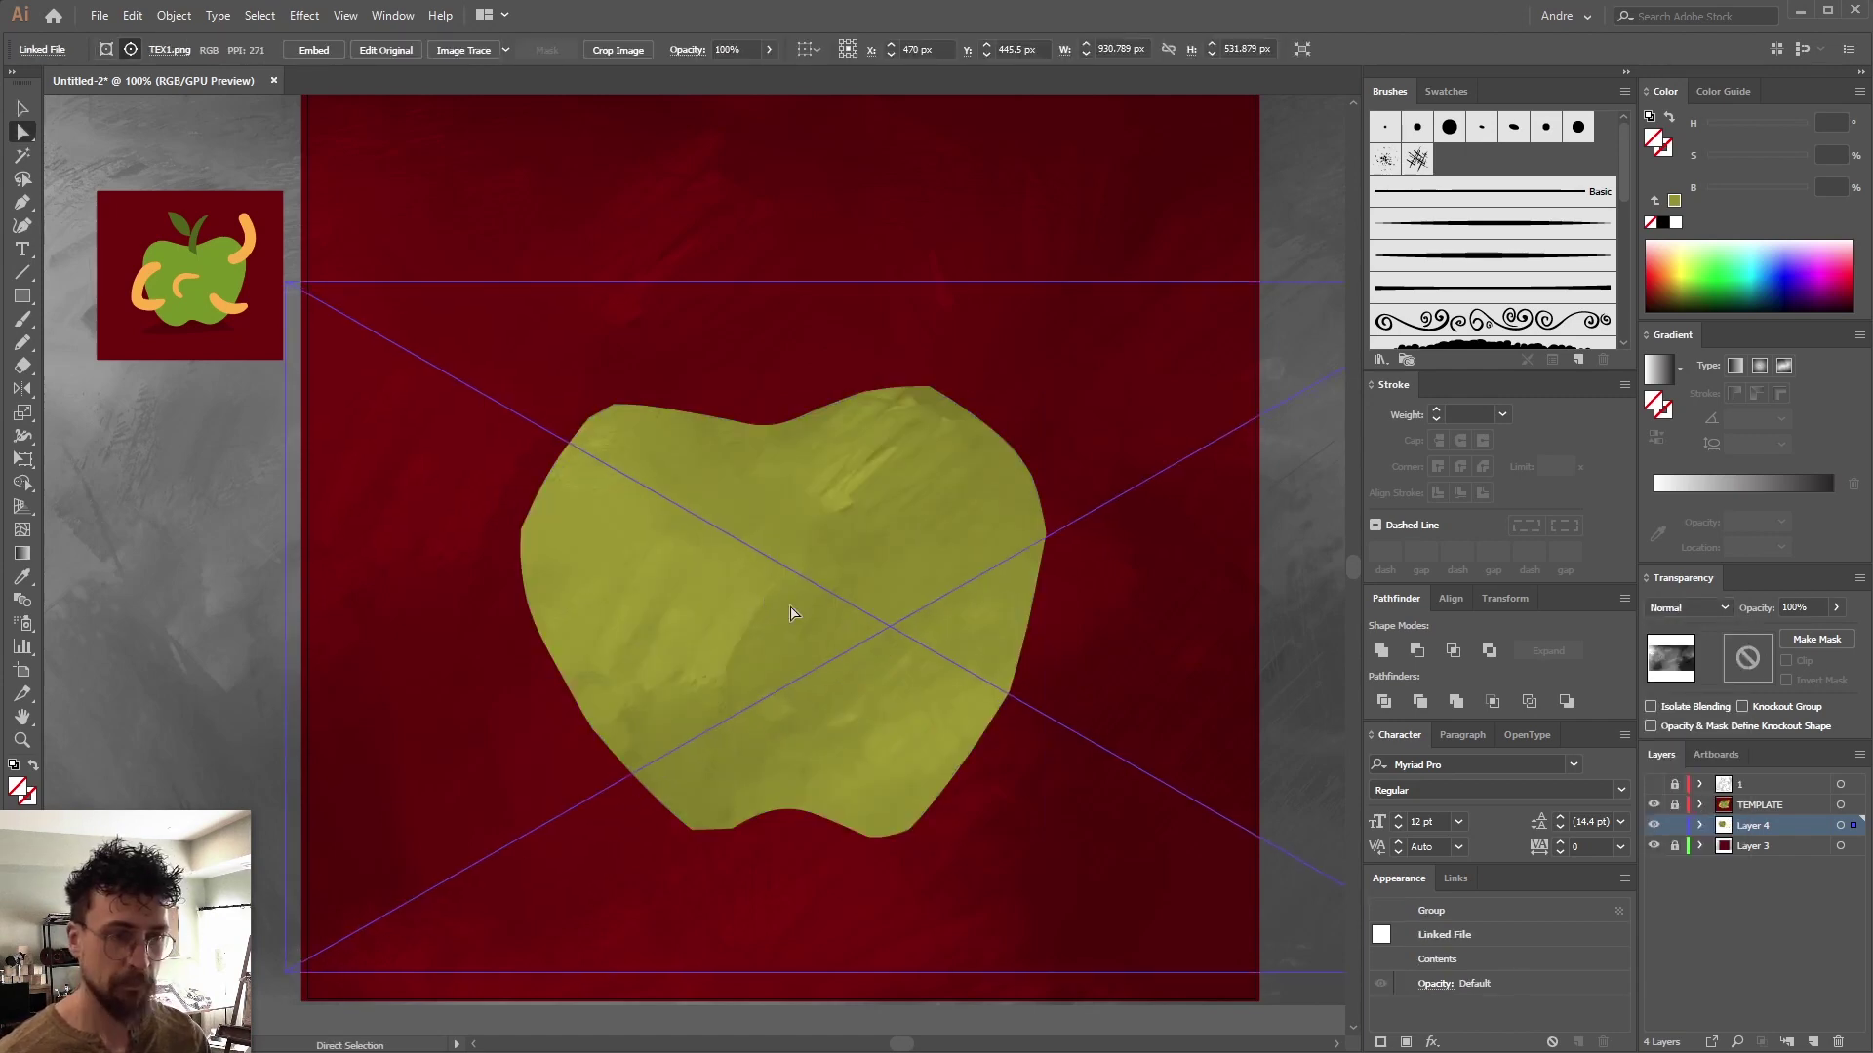
left_click_drag(794, 614, 878, 606)
Try to move the clipped texture away from the green apple shape, and undo the move
key("v")
left_click(1028, 351)
left_click_drag(973, 563, 1065, 607)
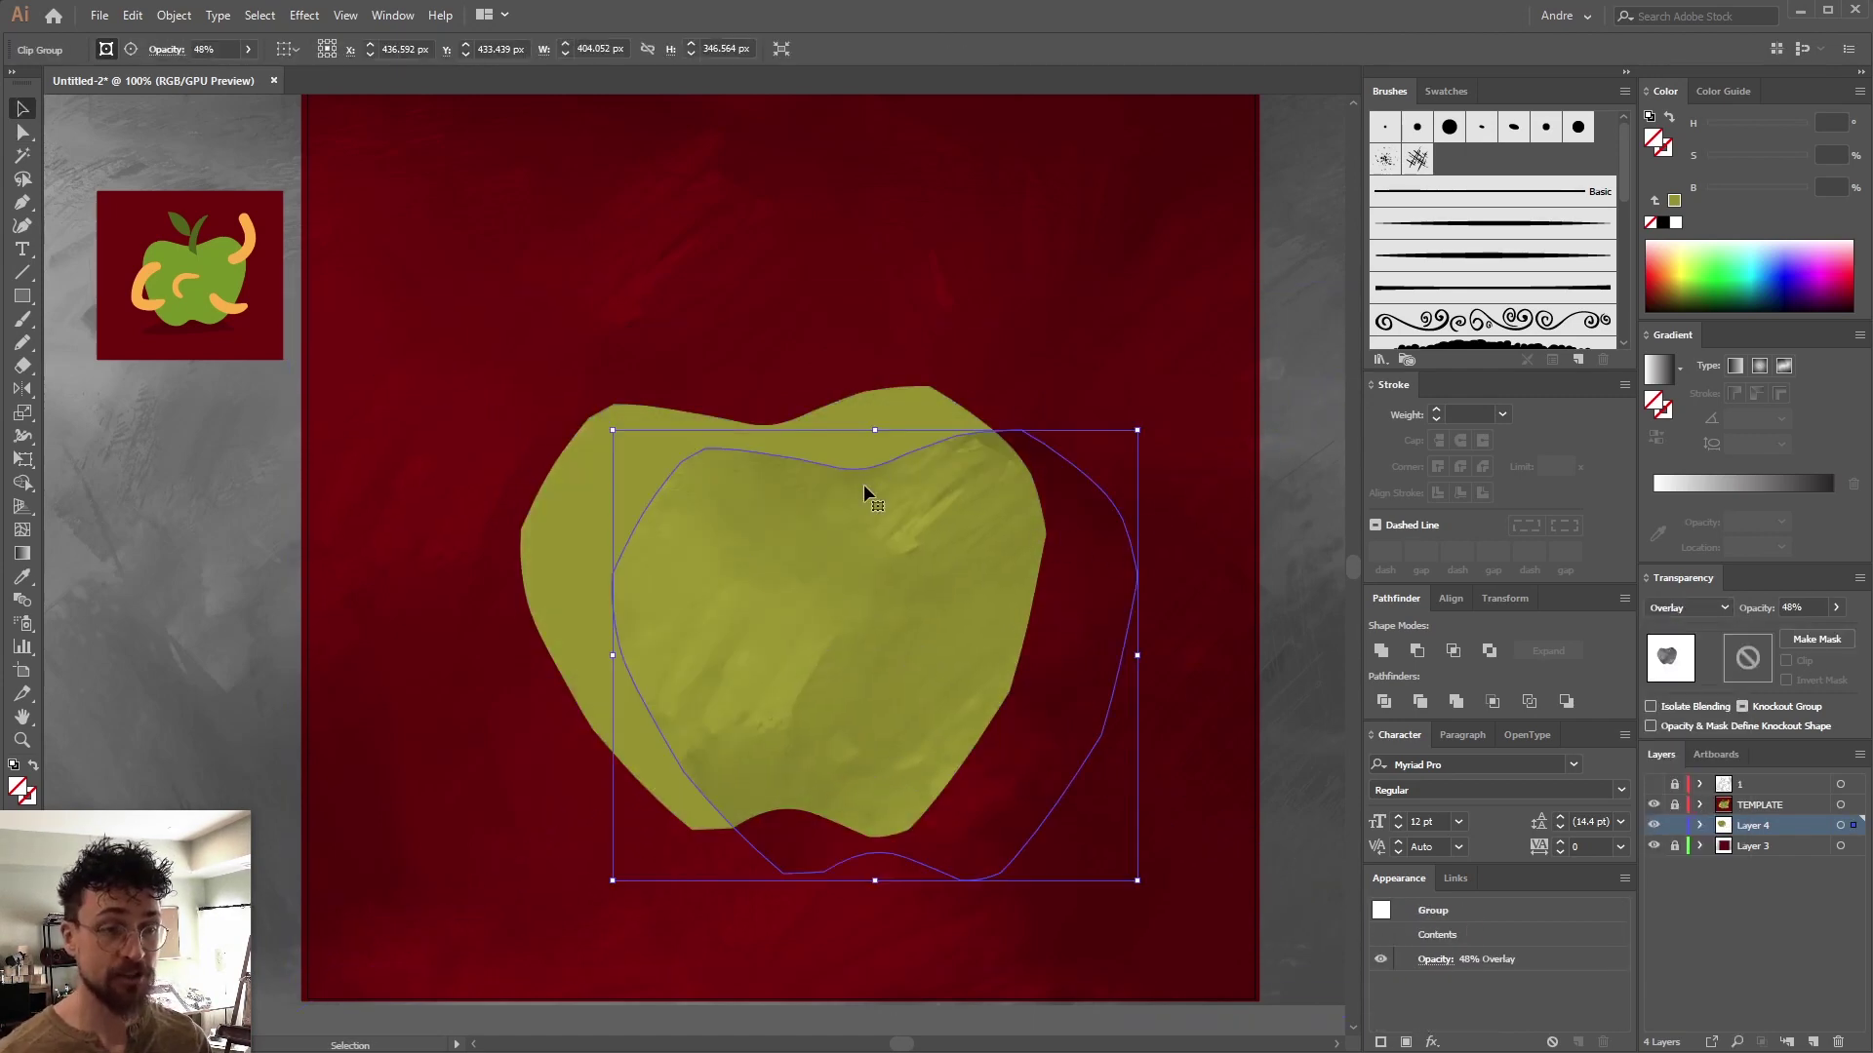
key("ctrl+z")
Group the green apple shape with its clipped texture and clear the selection
key("ctrl+shift+a")
left_click(969, 487)
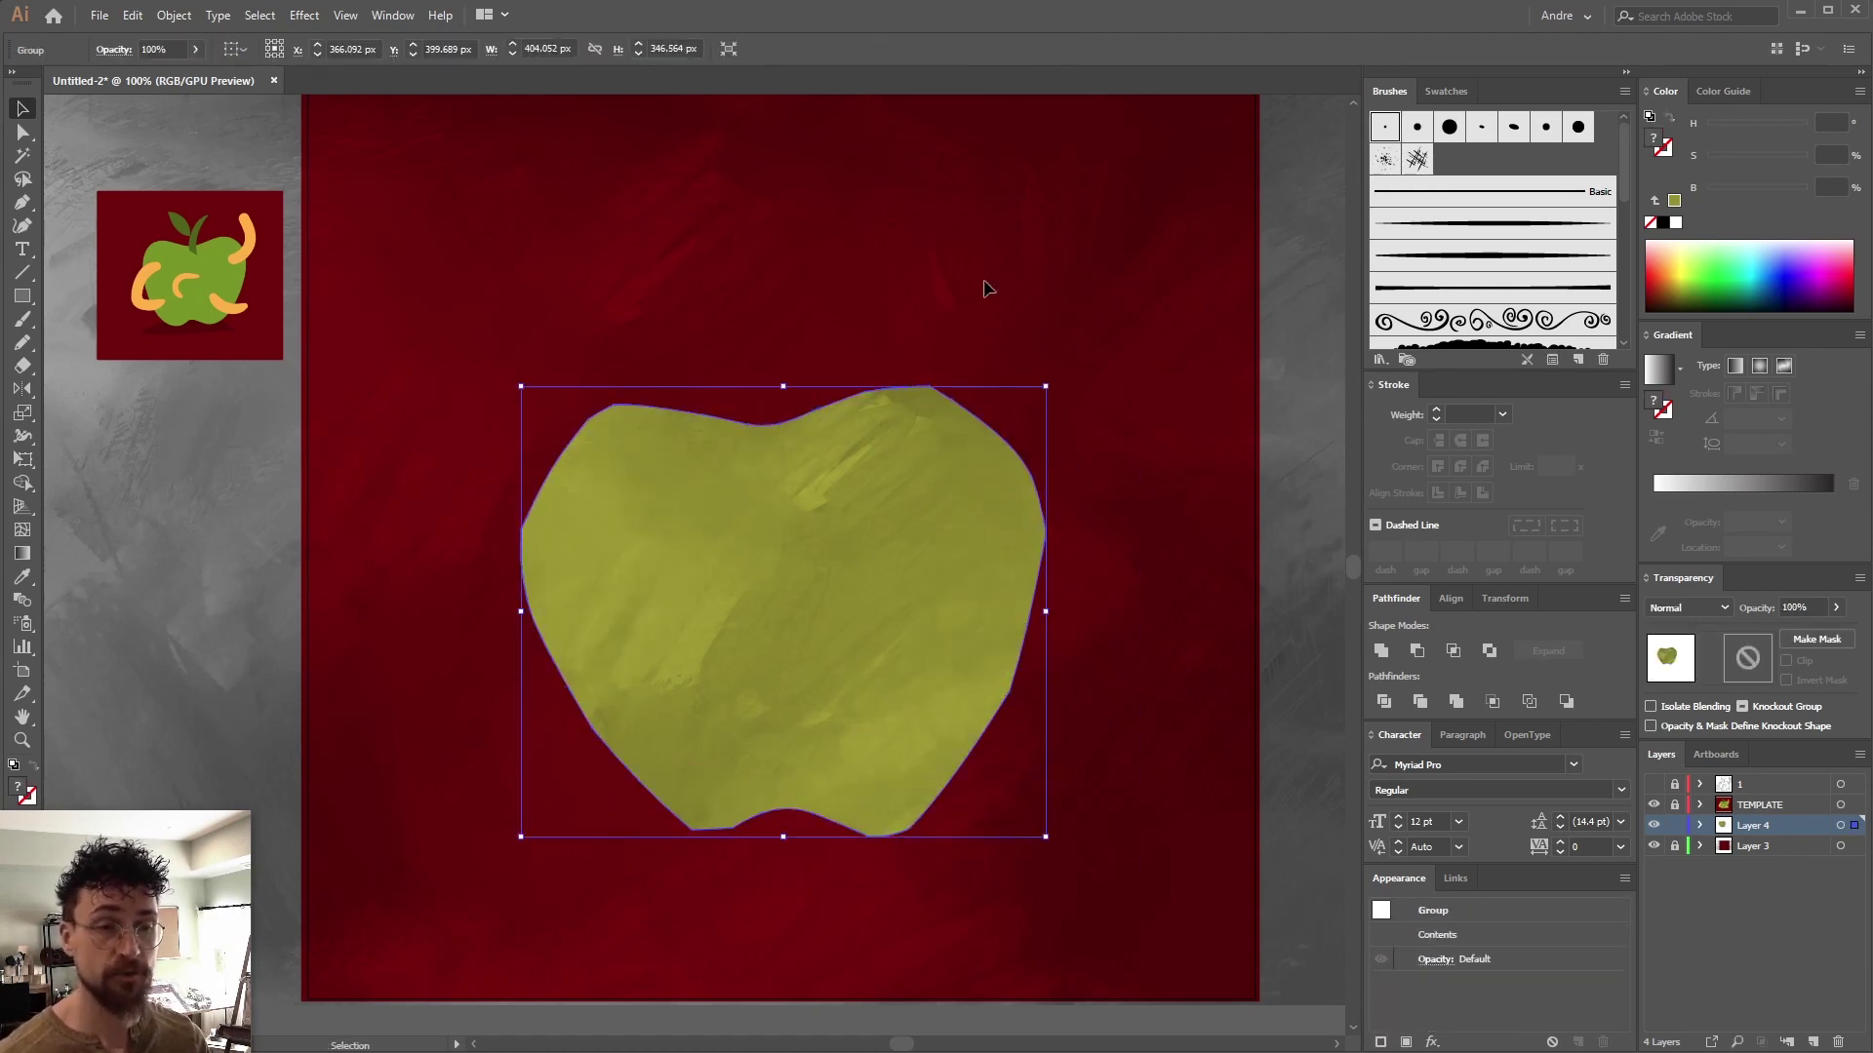
key("ctrl+shift+a")
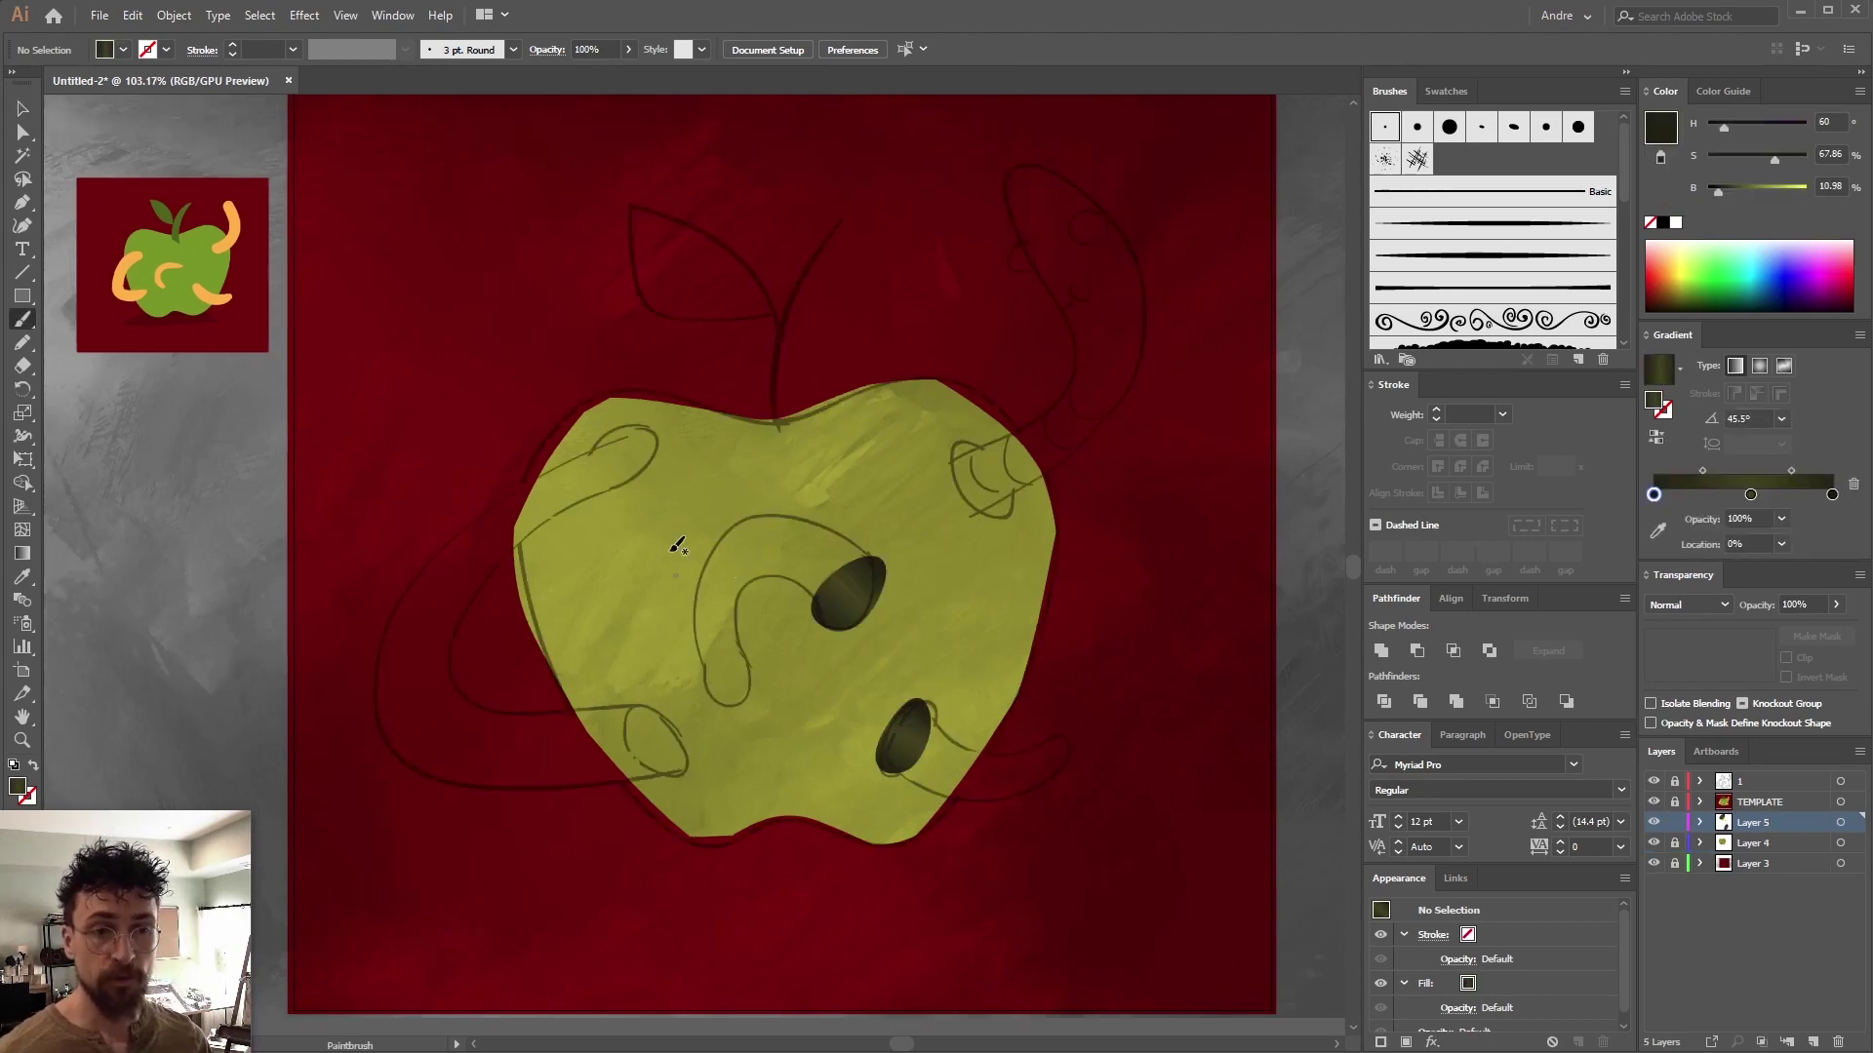
Paint four more dark oval worm holes on the apple at the sketched spots, with the gradient fill of the existing holes
mouse_move(593, 479)
left_mouse_down()
mouse_move(636, 426)
mouse_move(659, 451)
mouse_move(611, 493)
mouse_move(597, 475)
left_mouse_up()
mouse_move(993, 450)
left_mouse_down()
mouse_move(962, 439)
mouse_move(961, 482)
mouse_move(1000, 512)
left_mouse_up()
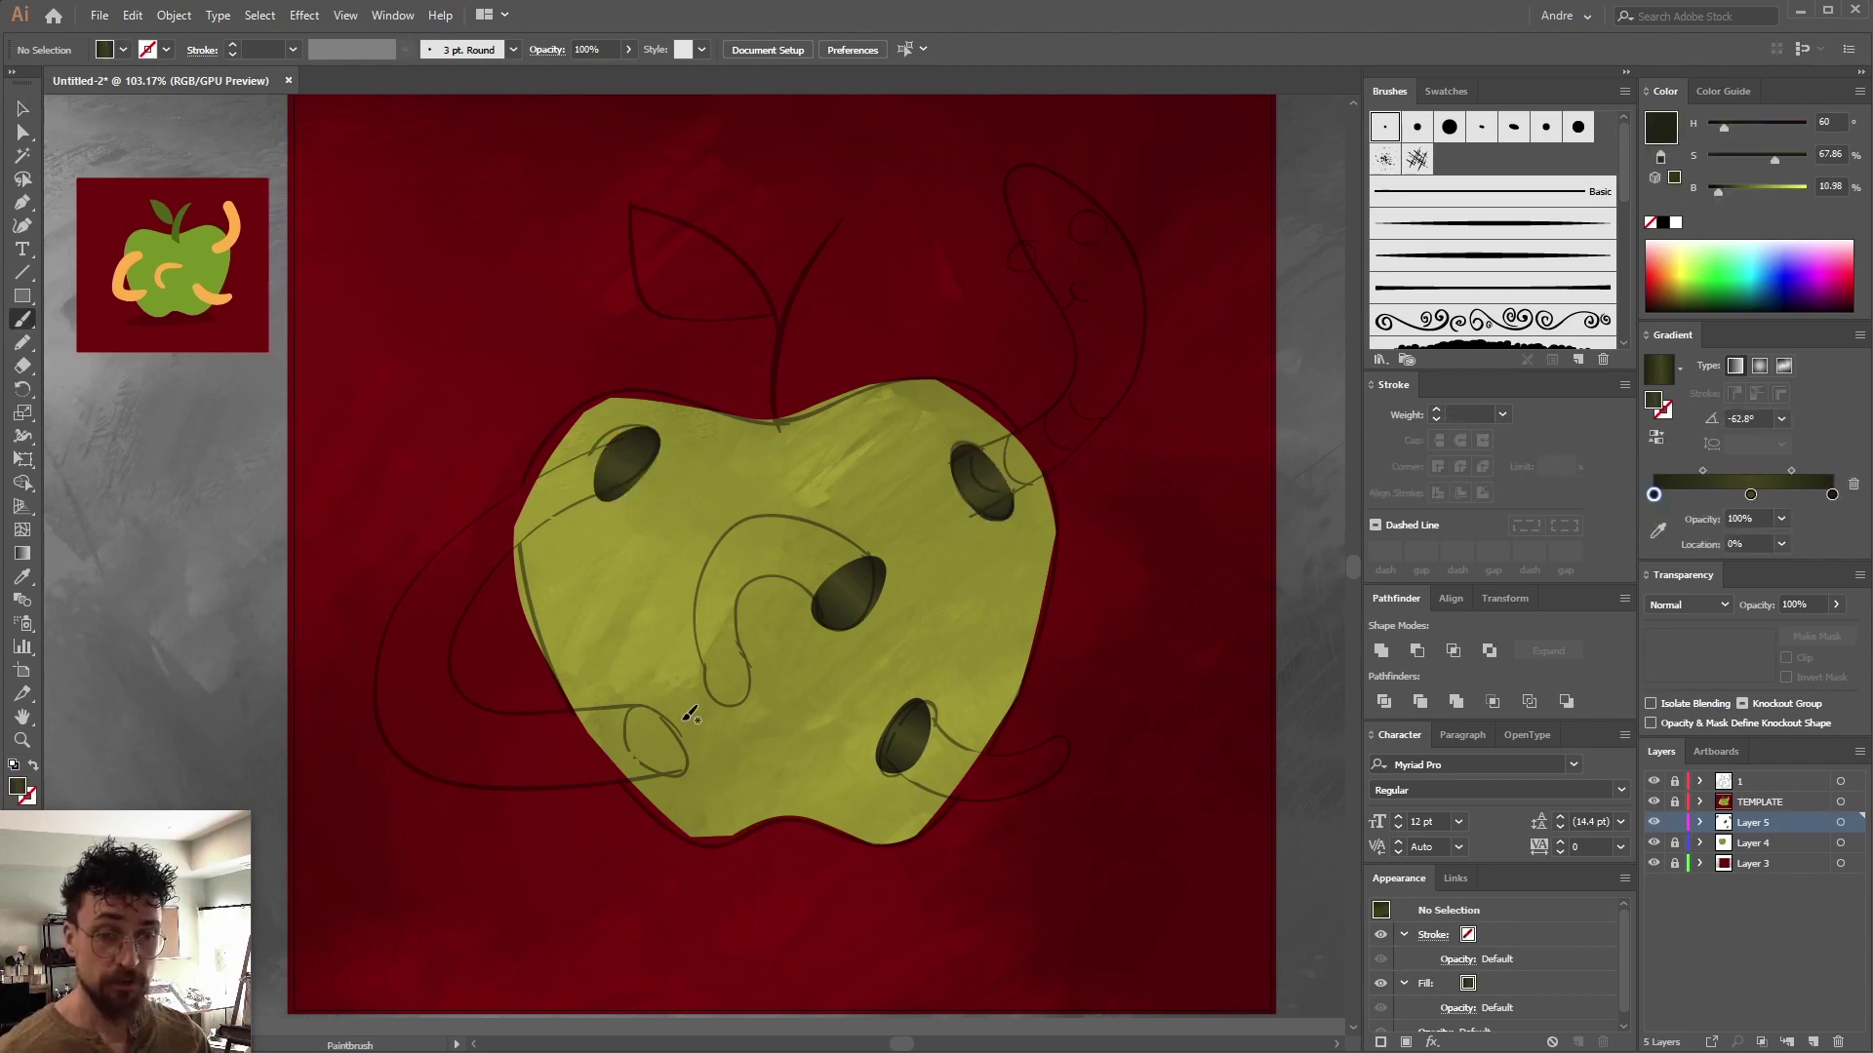
mouse_move(660, 704)
left_mouse_down()
mouse_move(624, 720)
mouse_move(685, 763)
left_mouse_up()
key("i")
left_click(844, 591)
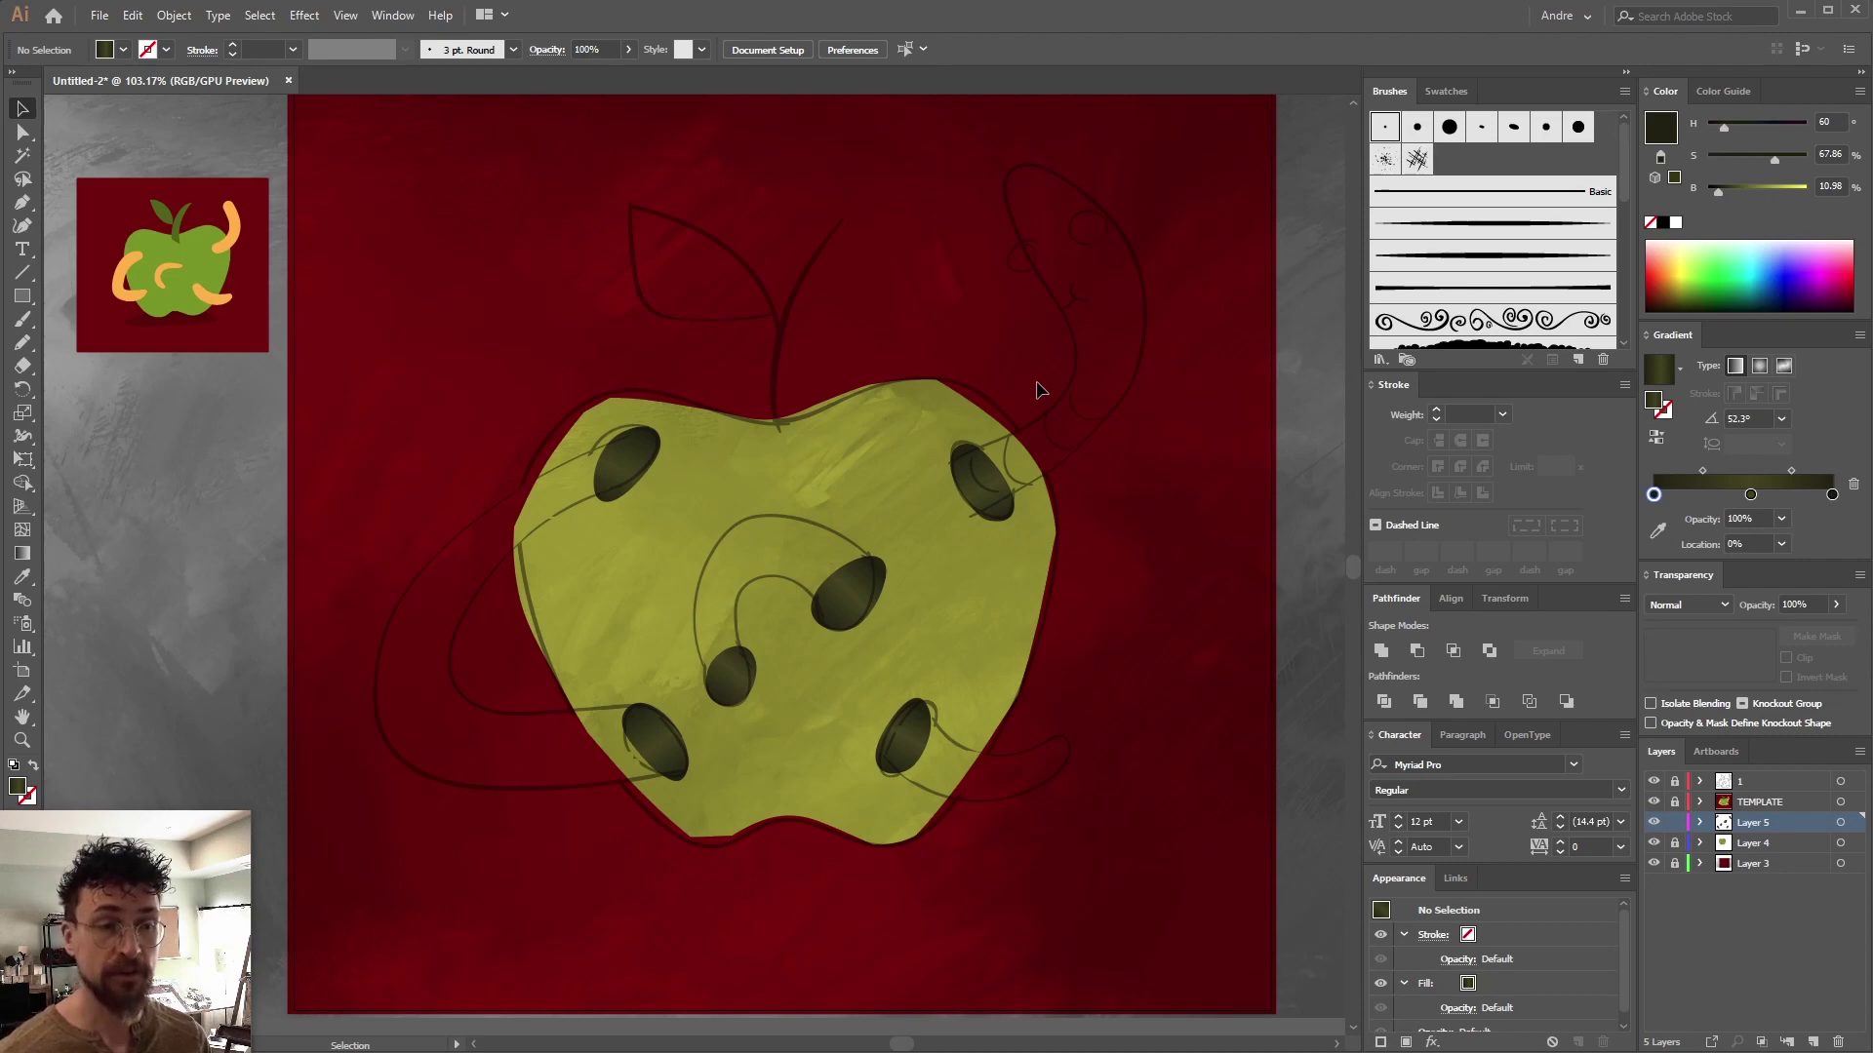
Paint a dark green stem and leaf over the sketch on a new layer beneath the apple
key("ctrl+l")
key("b")
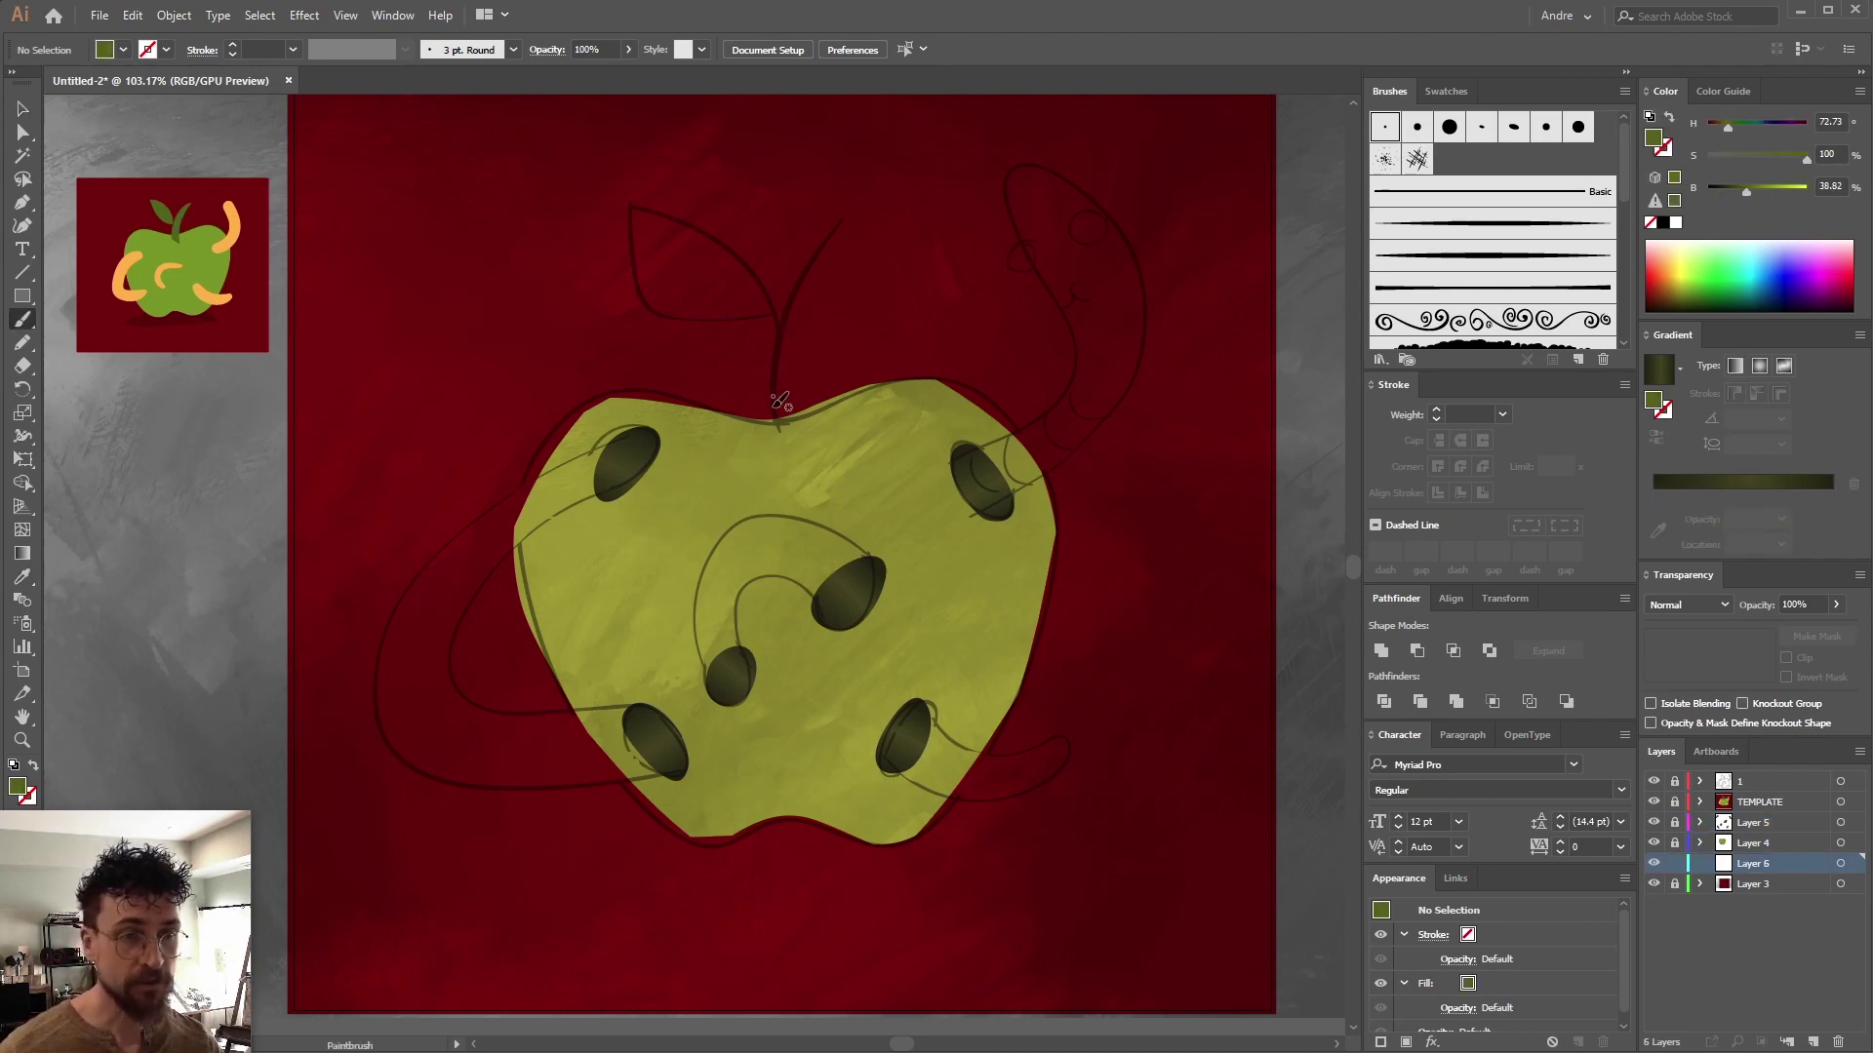
mouse_move(778, 437)
left_mouse_down()
mouse_move(768, 327)
mouse_move(836, 209)
mouse_move(856, 215)
mouse_move(781, 333)
left_mouse_up()
mouse_move(759, 256)
left_mouse_down()
mouse_move(615, 197)
mouse_move(636, 275)
mouse_move(700, 315)
mouse_move(767, 310)
left_mouse_up()
key("v")
left_click(846, 226)
Trim the edges of the leaf and stem with the Eraser to give them angular outlines
key("shift+e")
left_click_drag(860, 184, 744, 329)
mouse_move(879, 218)
left_mouse_down()
mouse_move(798, 300)
mouse_move(780, 404)
left_mouse_up()
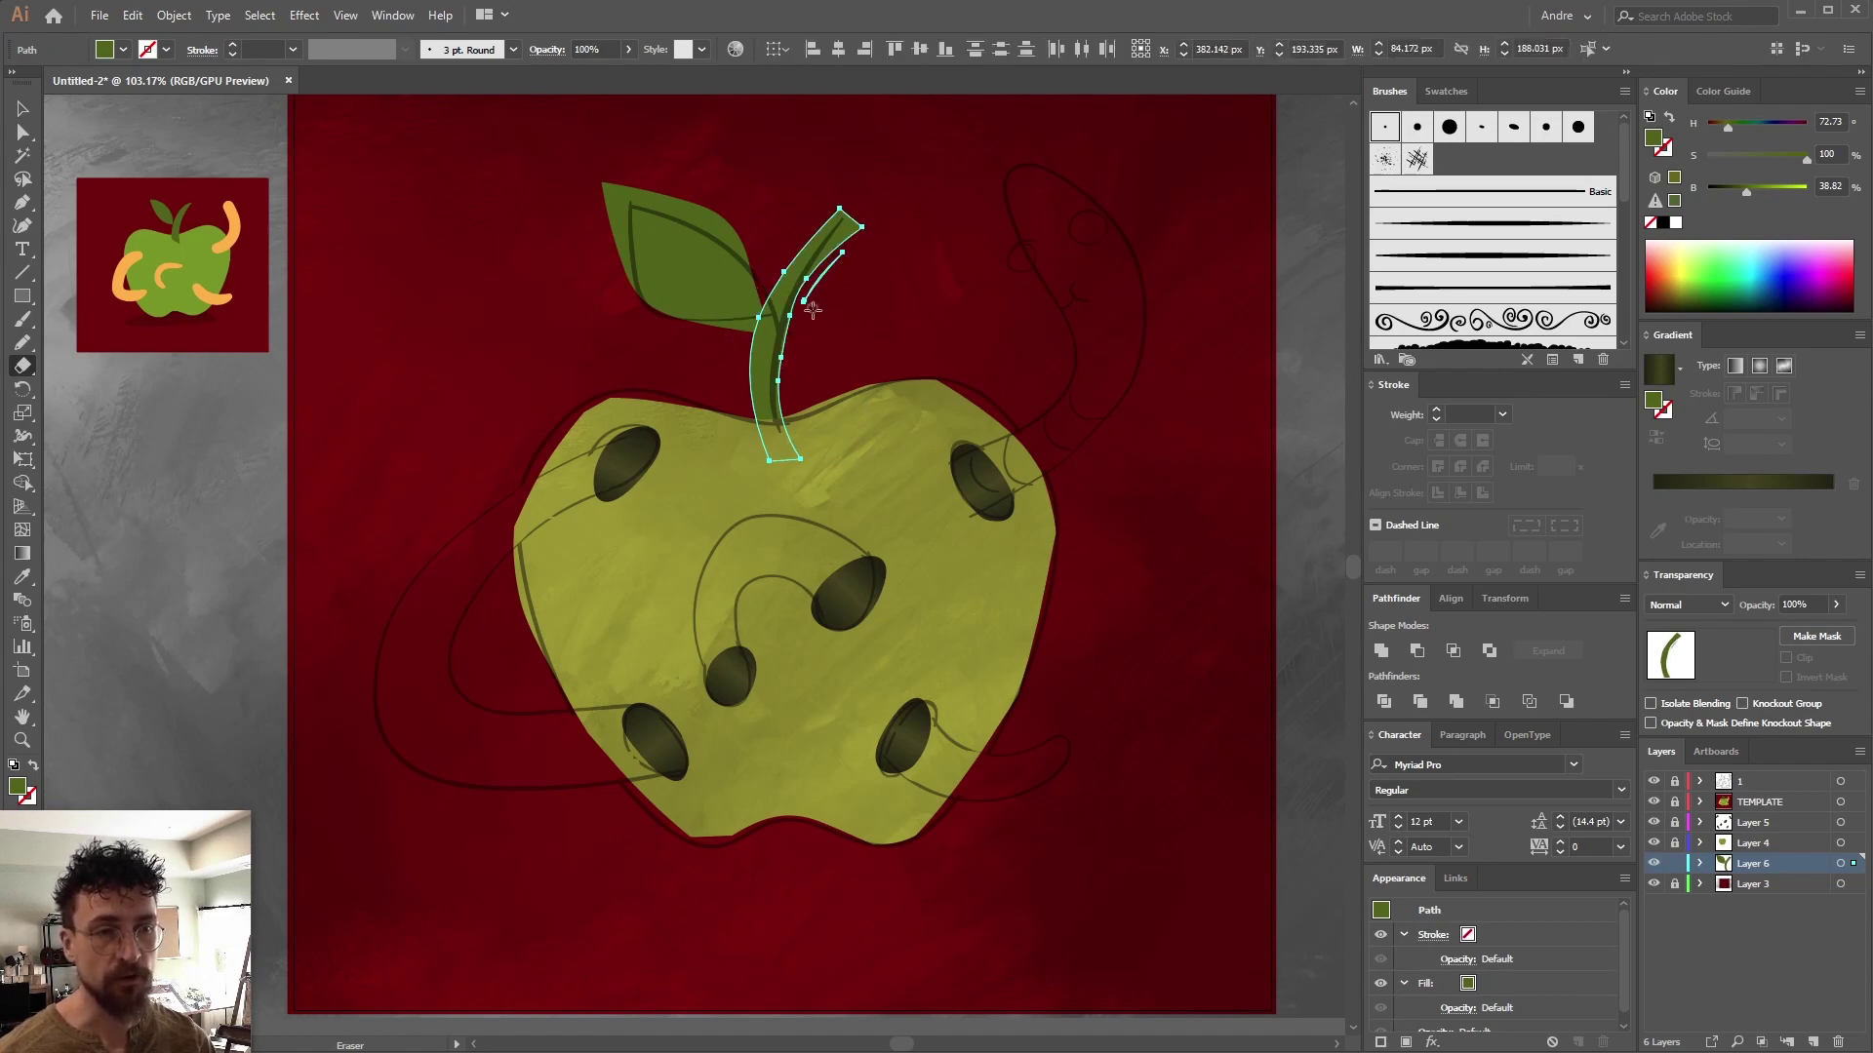
key("v")
left_click(764, 238)
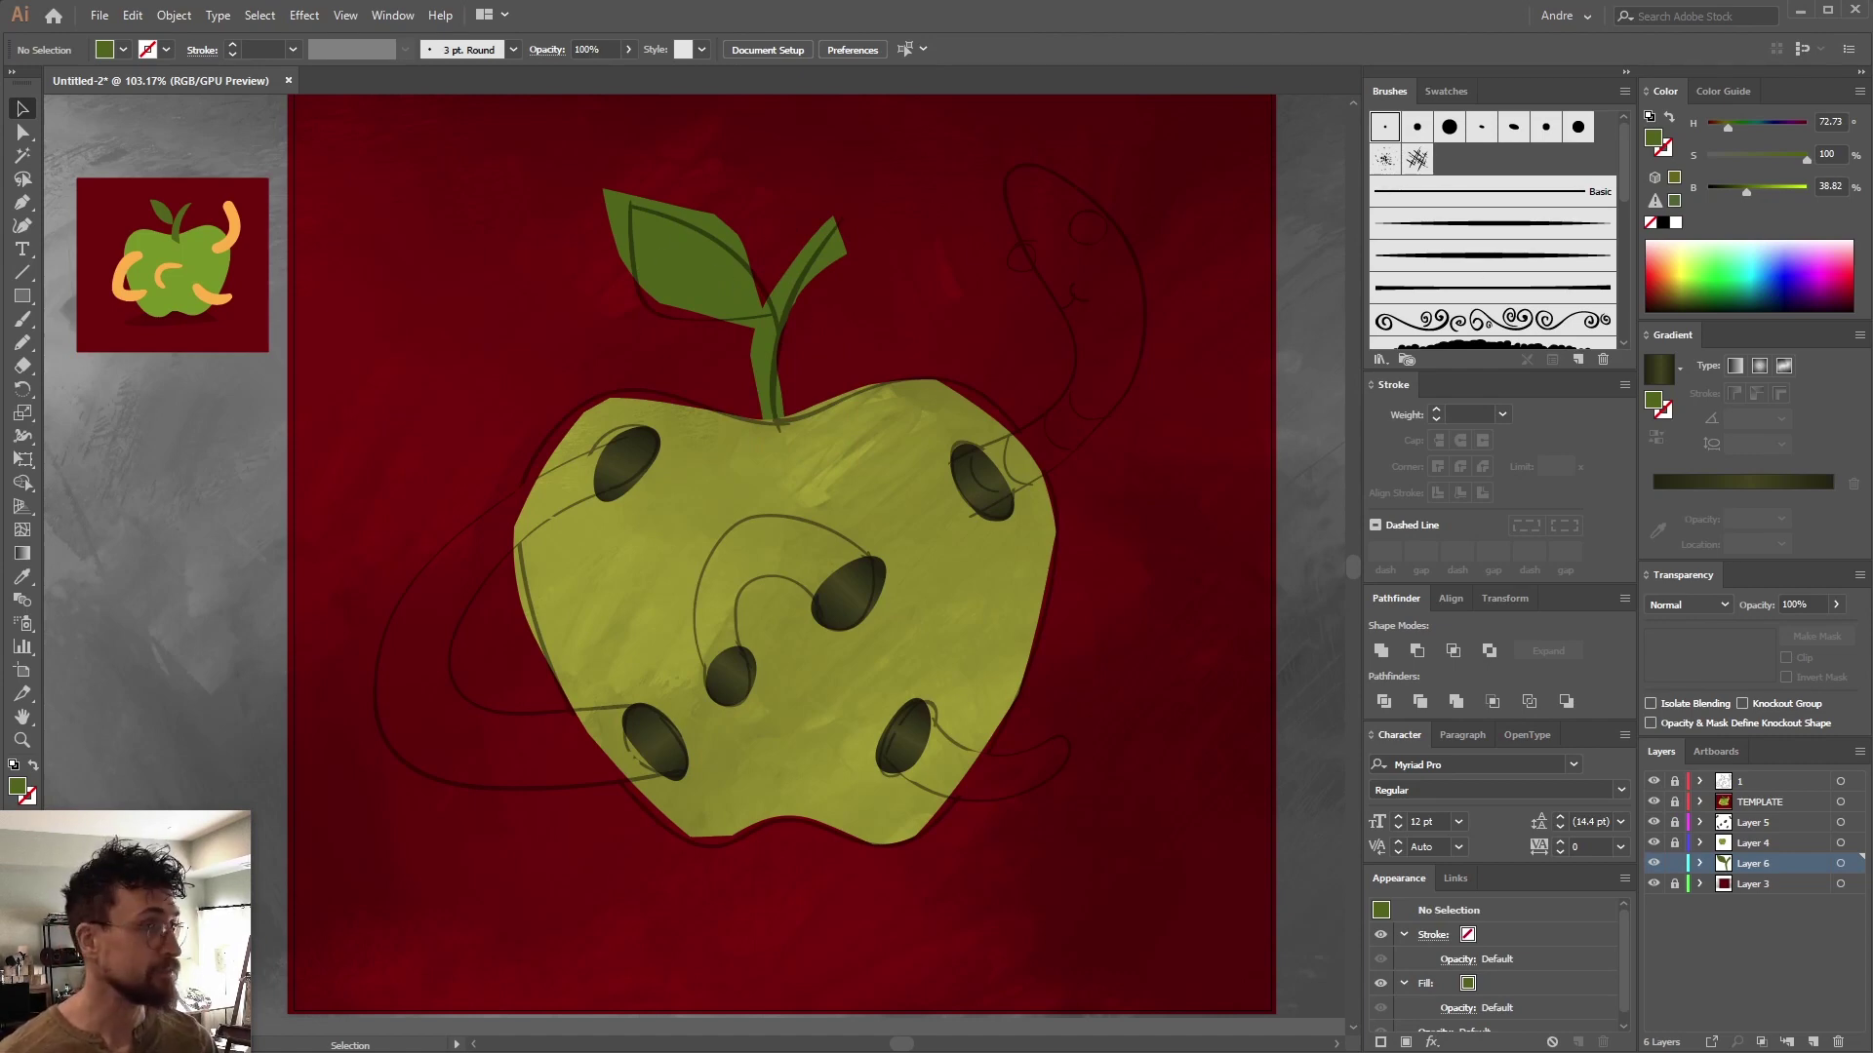
Clip the TEX1.png texture to the leaf shape and blend it with the green fill
left_click(673, 259)
left_click(554, 339, "shift")
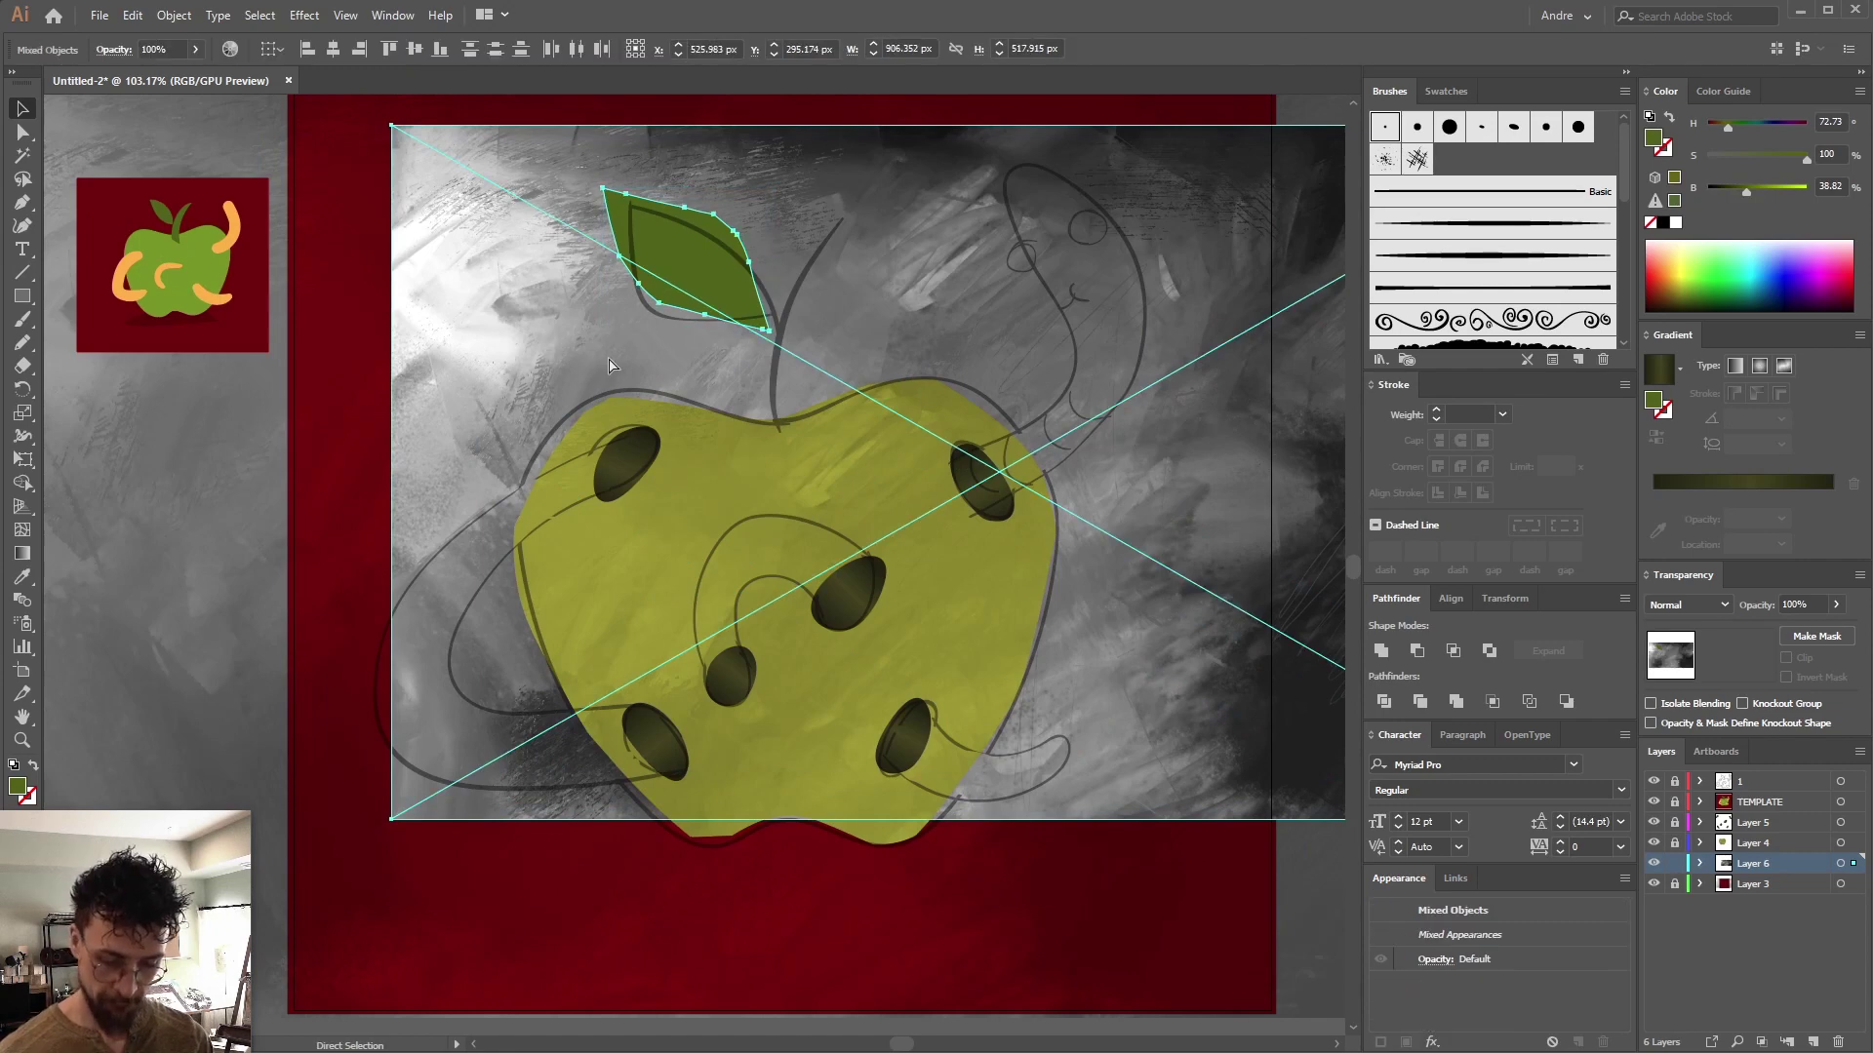
key("ctrl+7")
left_click(688, 265)
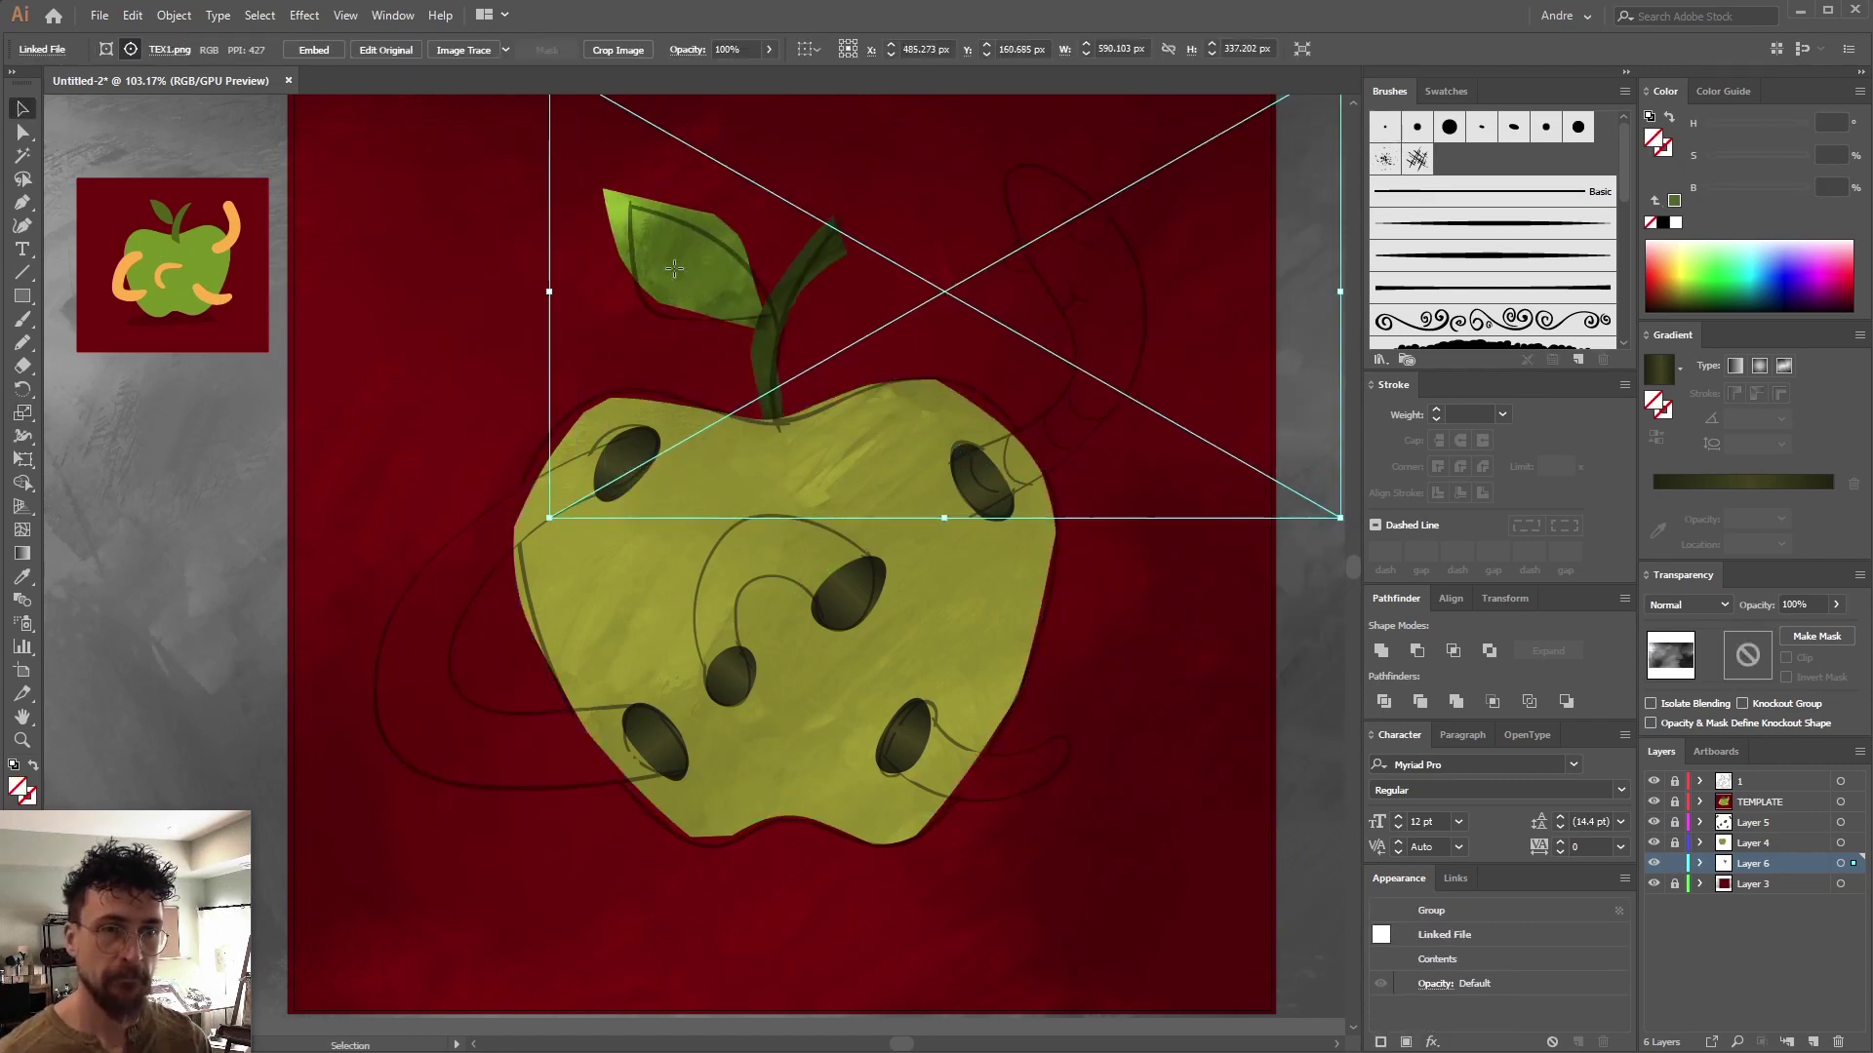
left_click(833, 429)
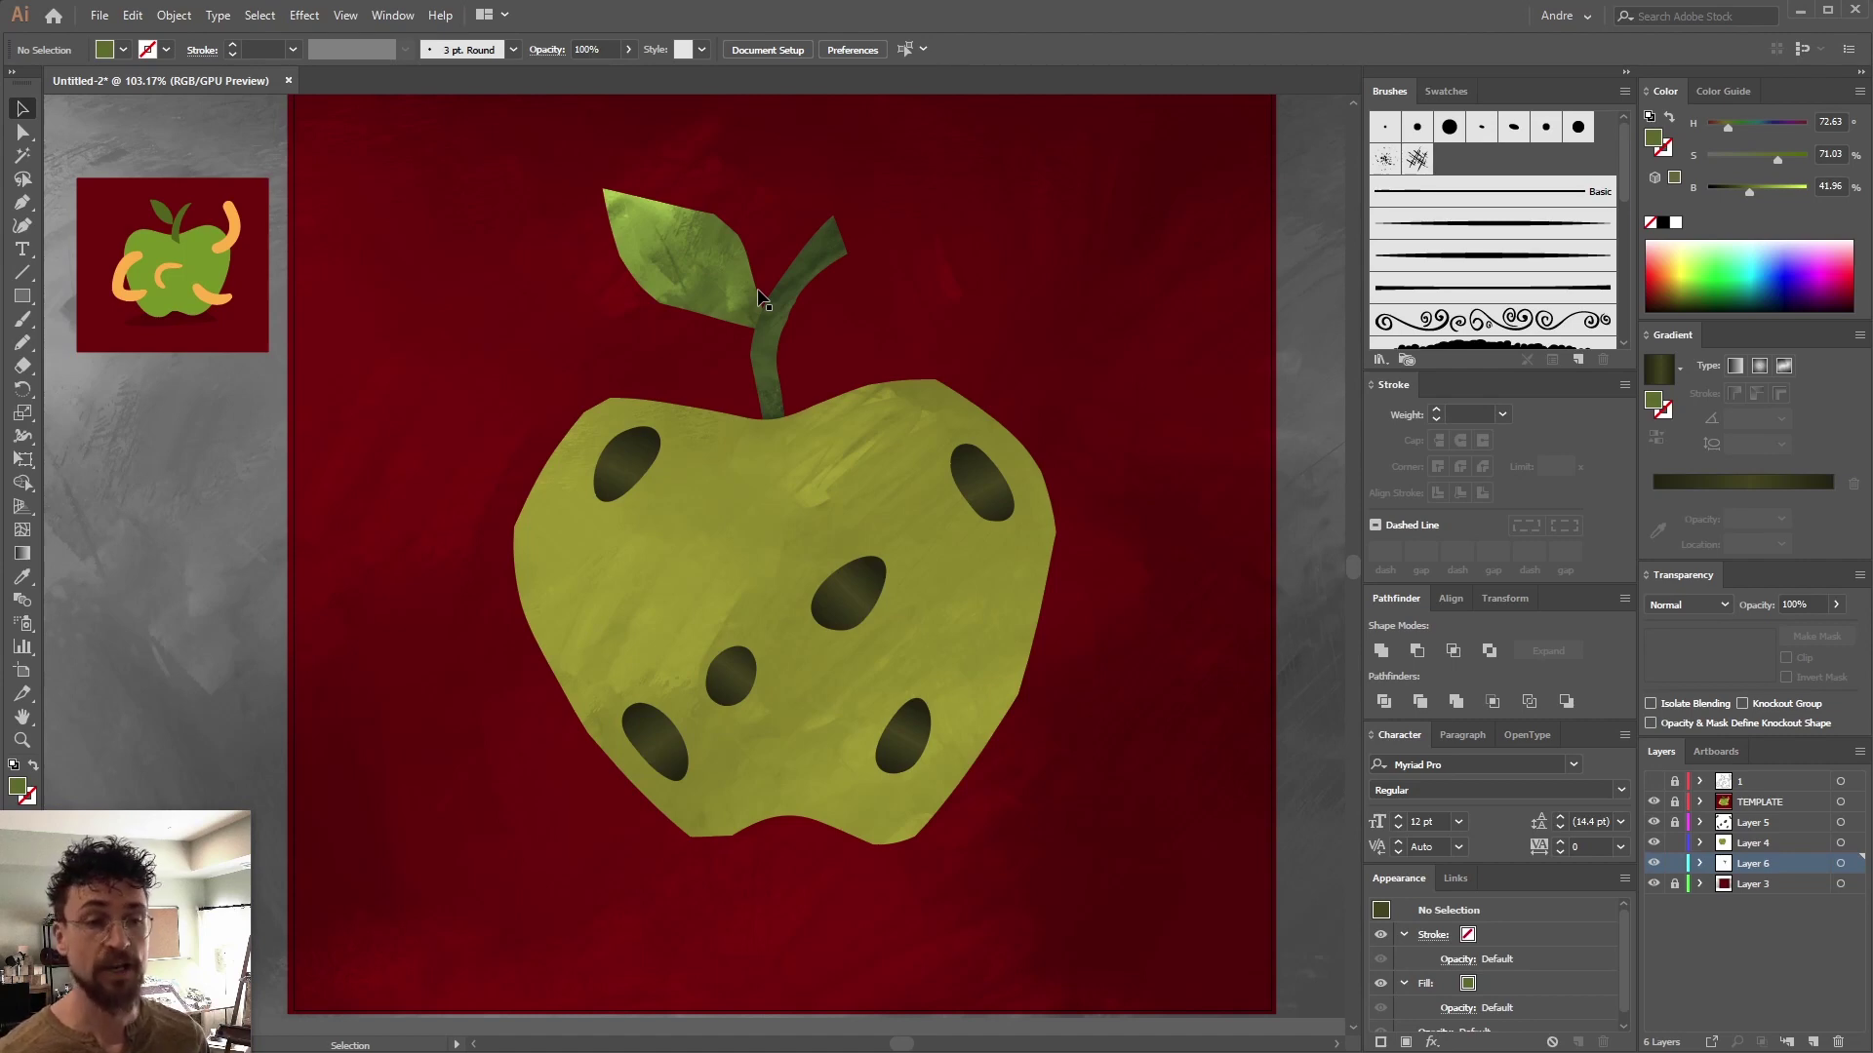
Add a Drop Shadow effect to the apple group with preview on and a 20 px blur
left_click(718, 482)
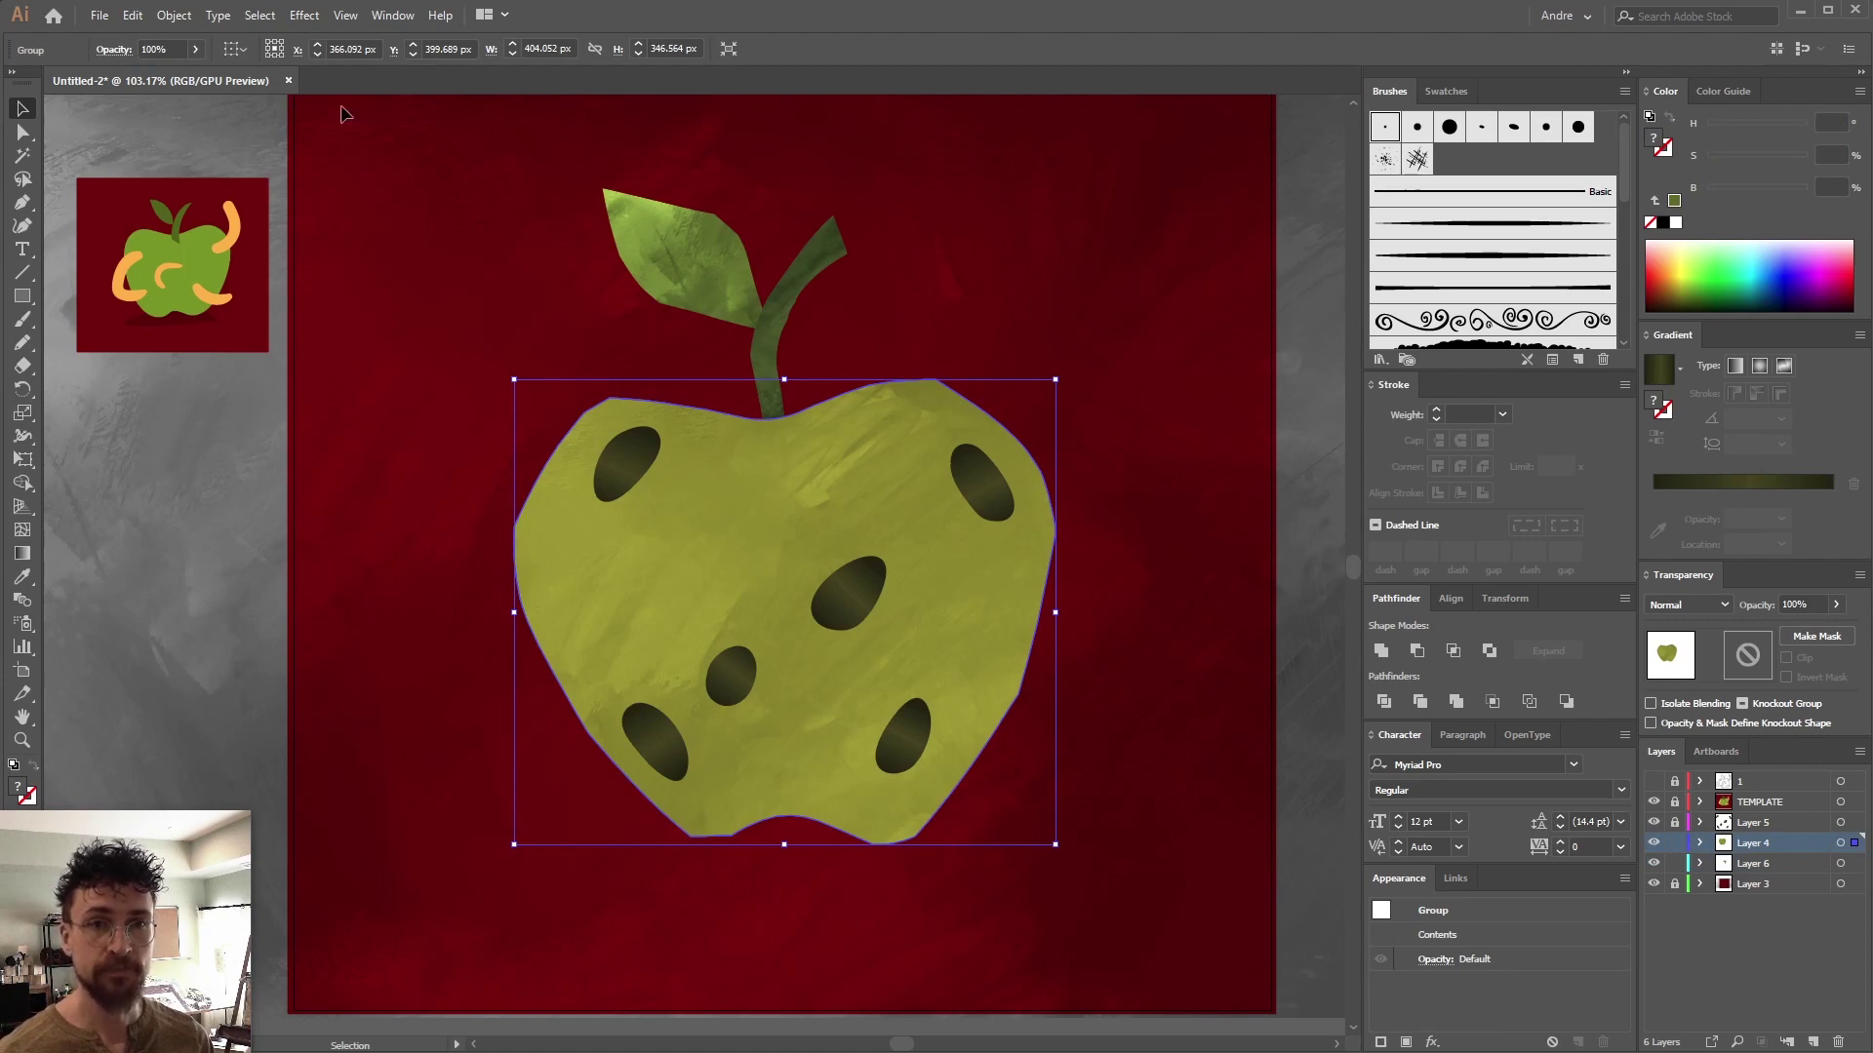
left_click(303, 16)
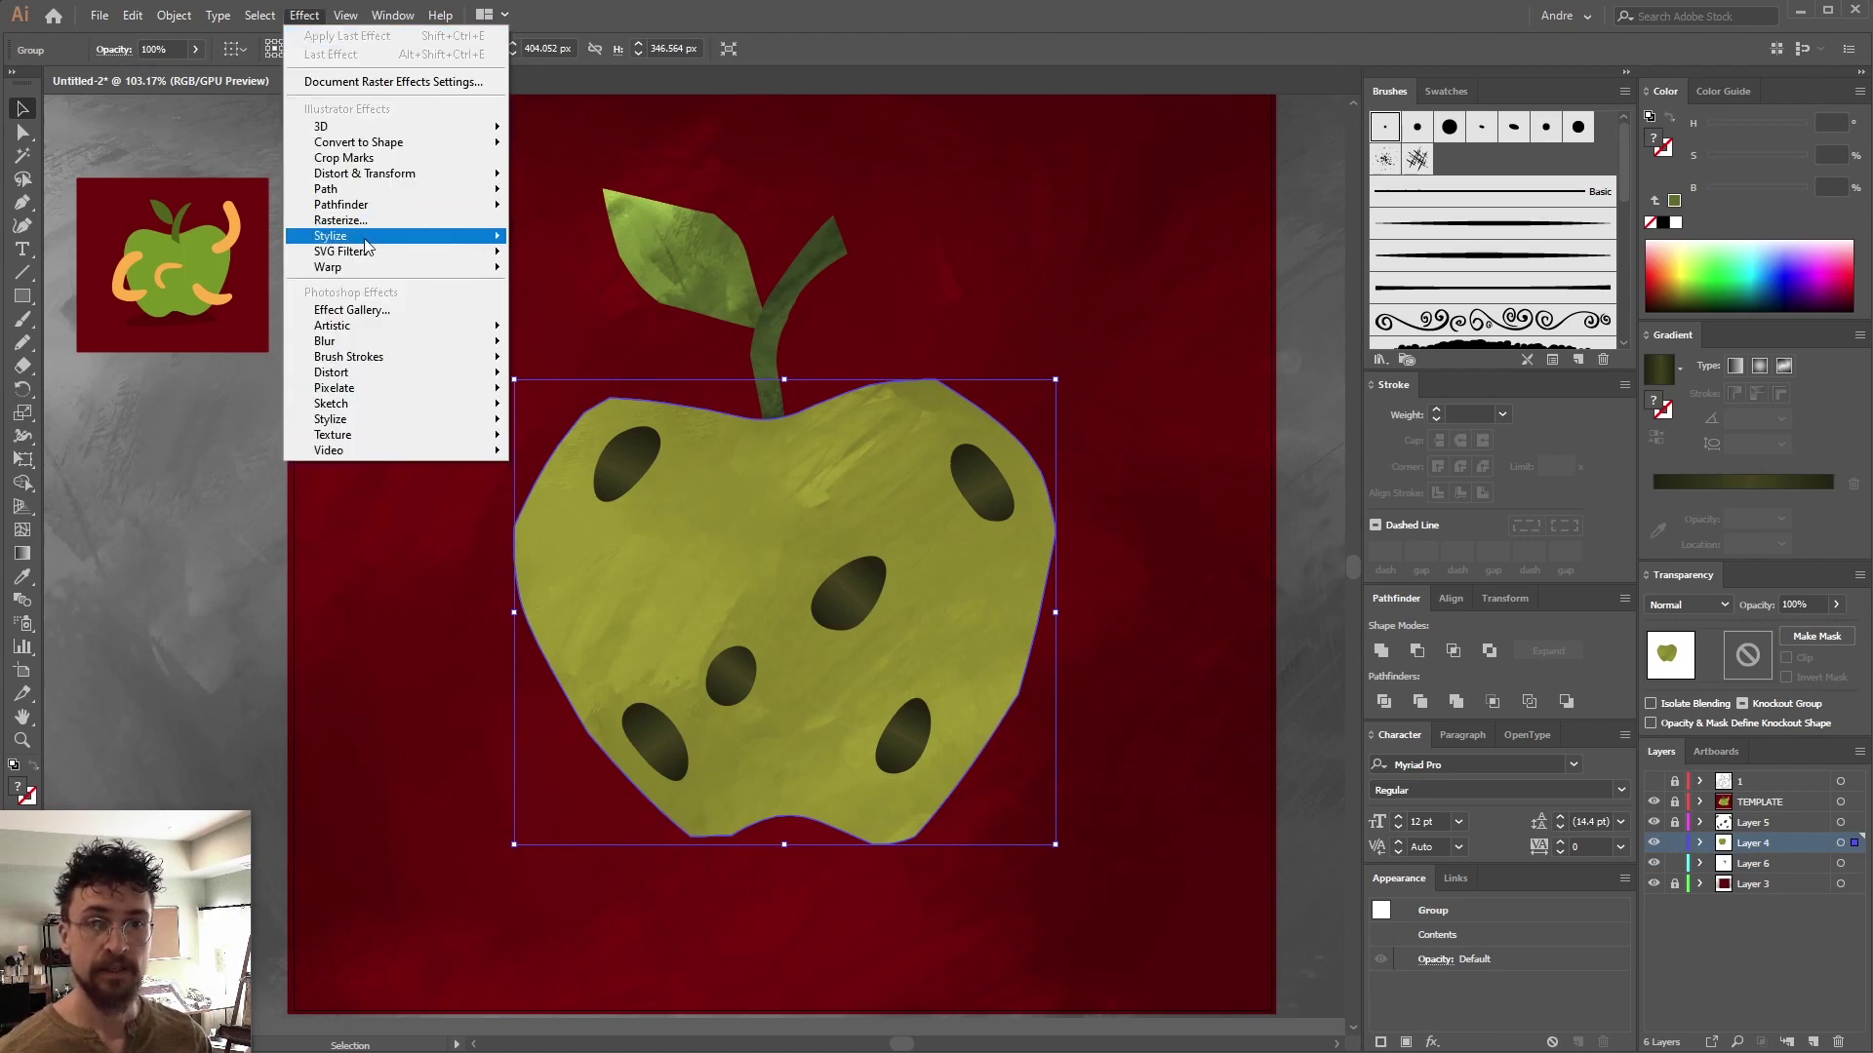
mouse_move(370, 236)
left_click(559, 240)
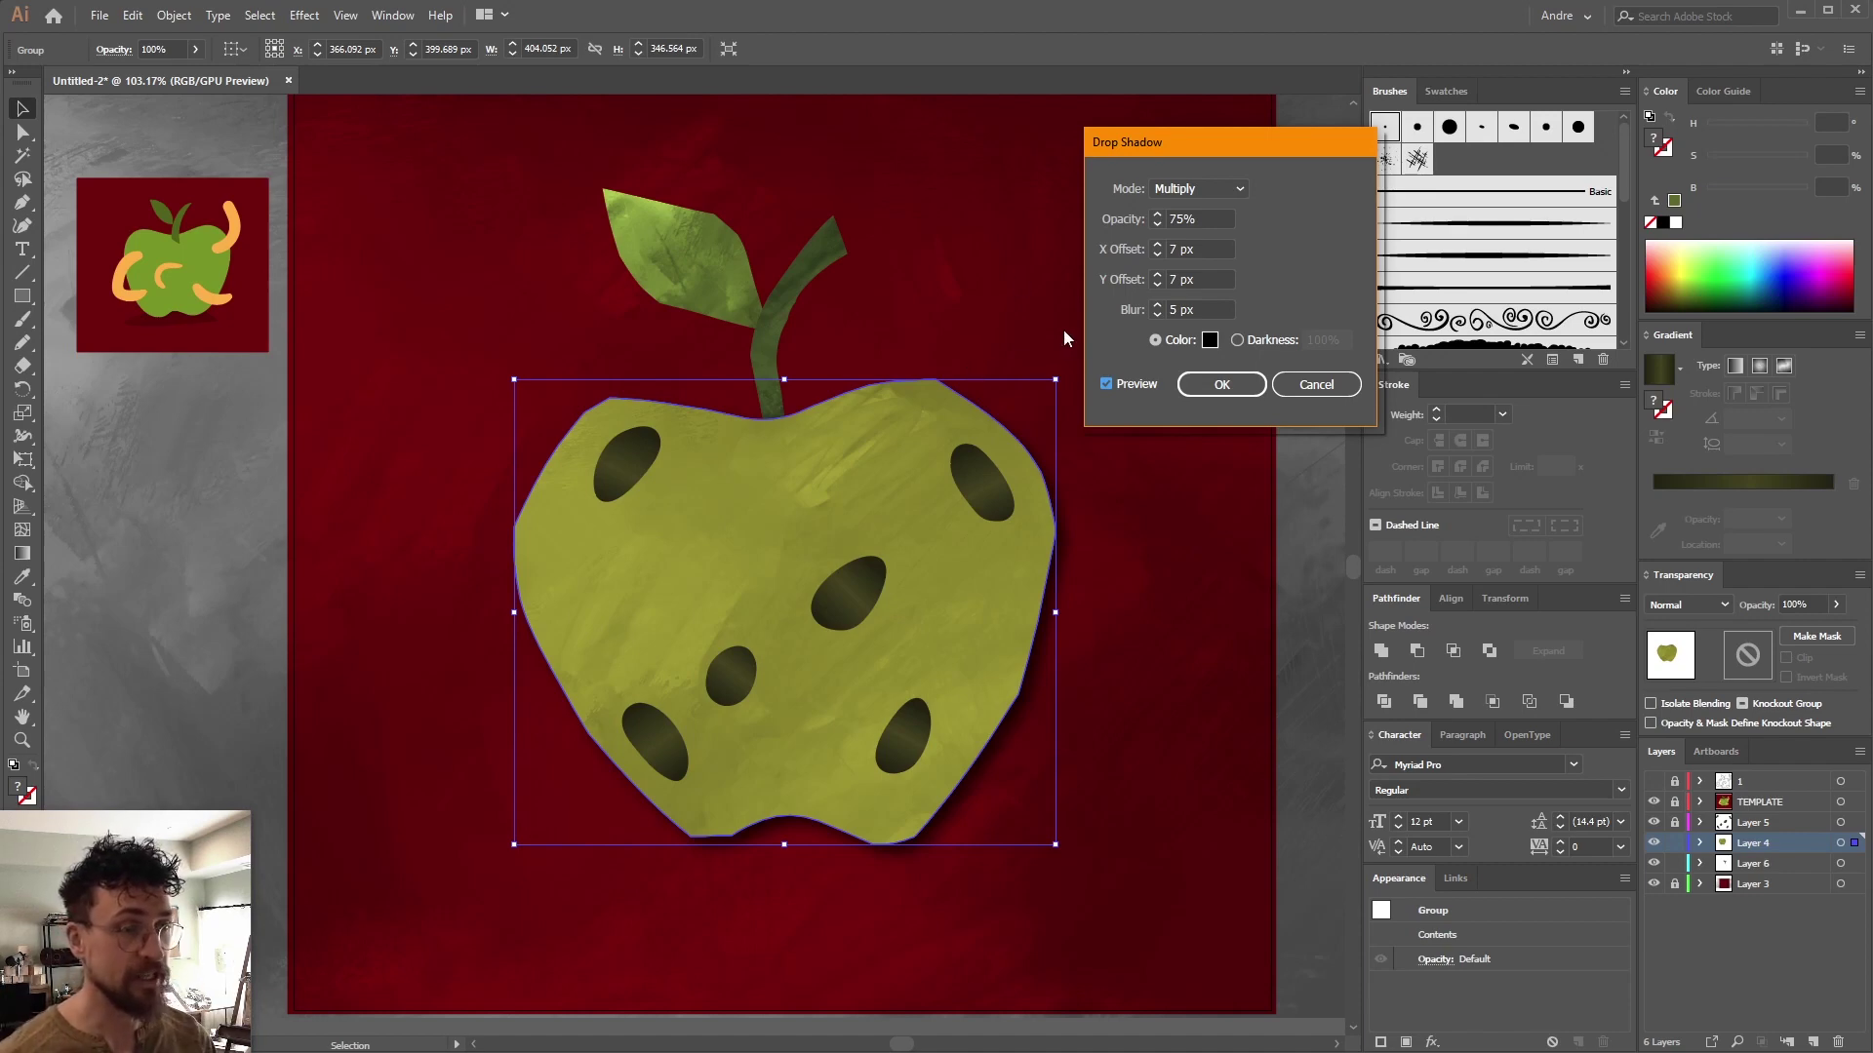
left_click(1202, 309)
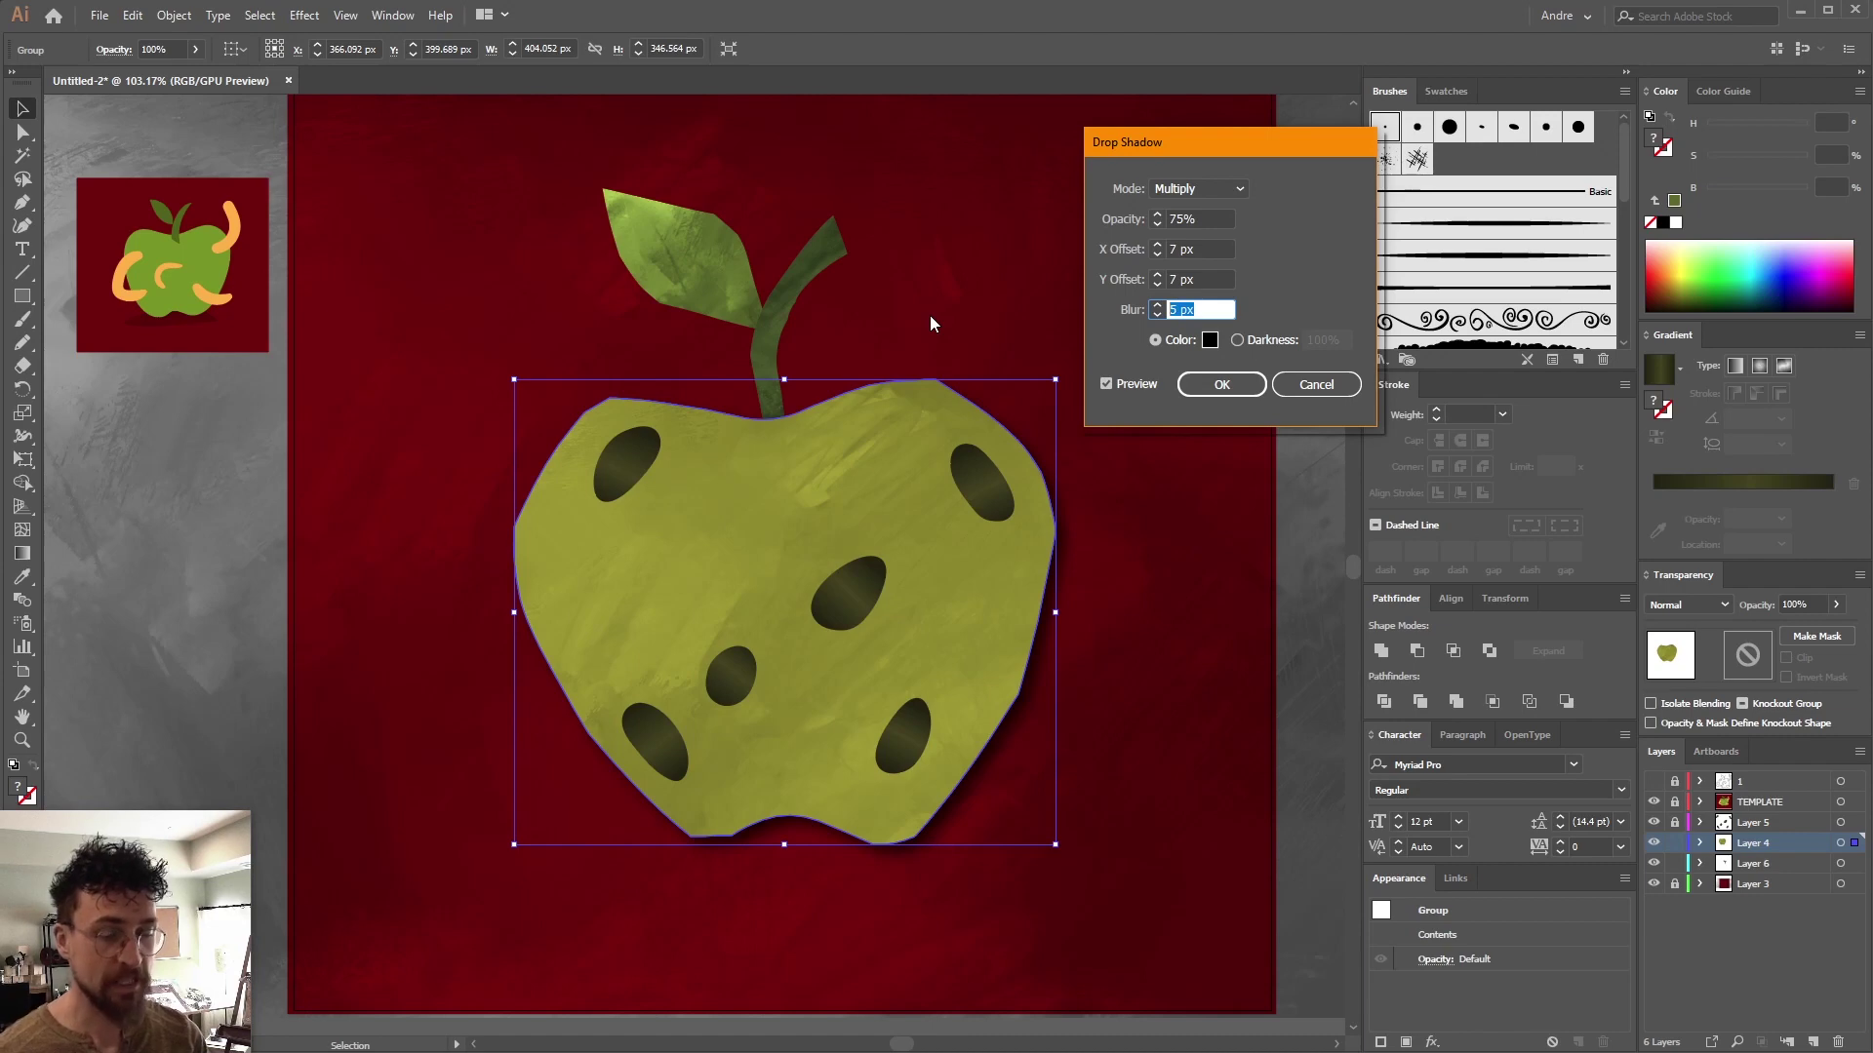
type("20")
key("Tab")
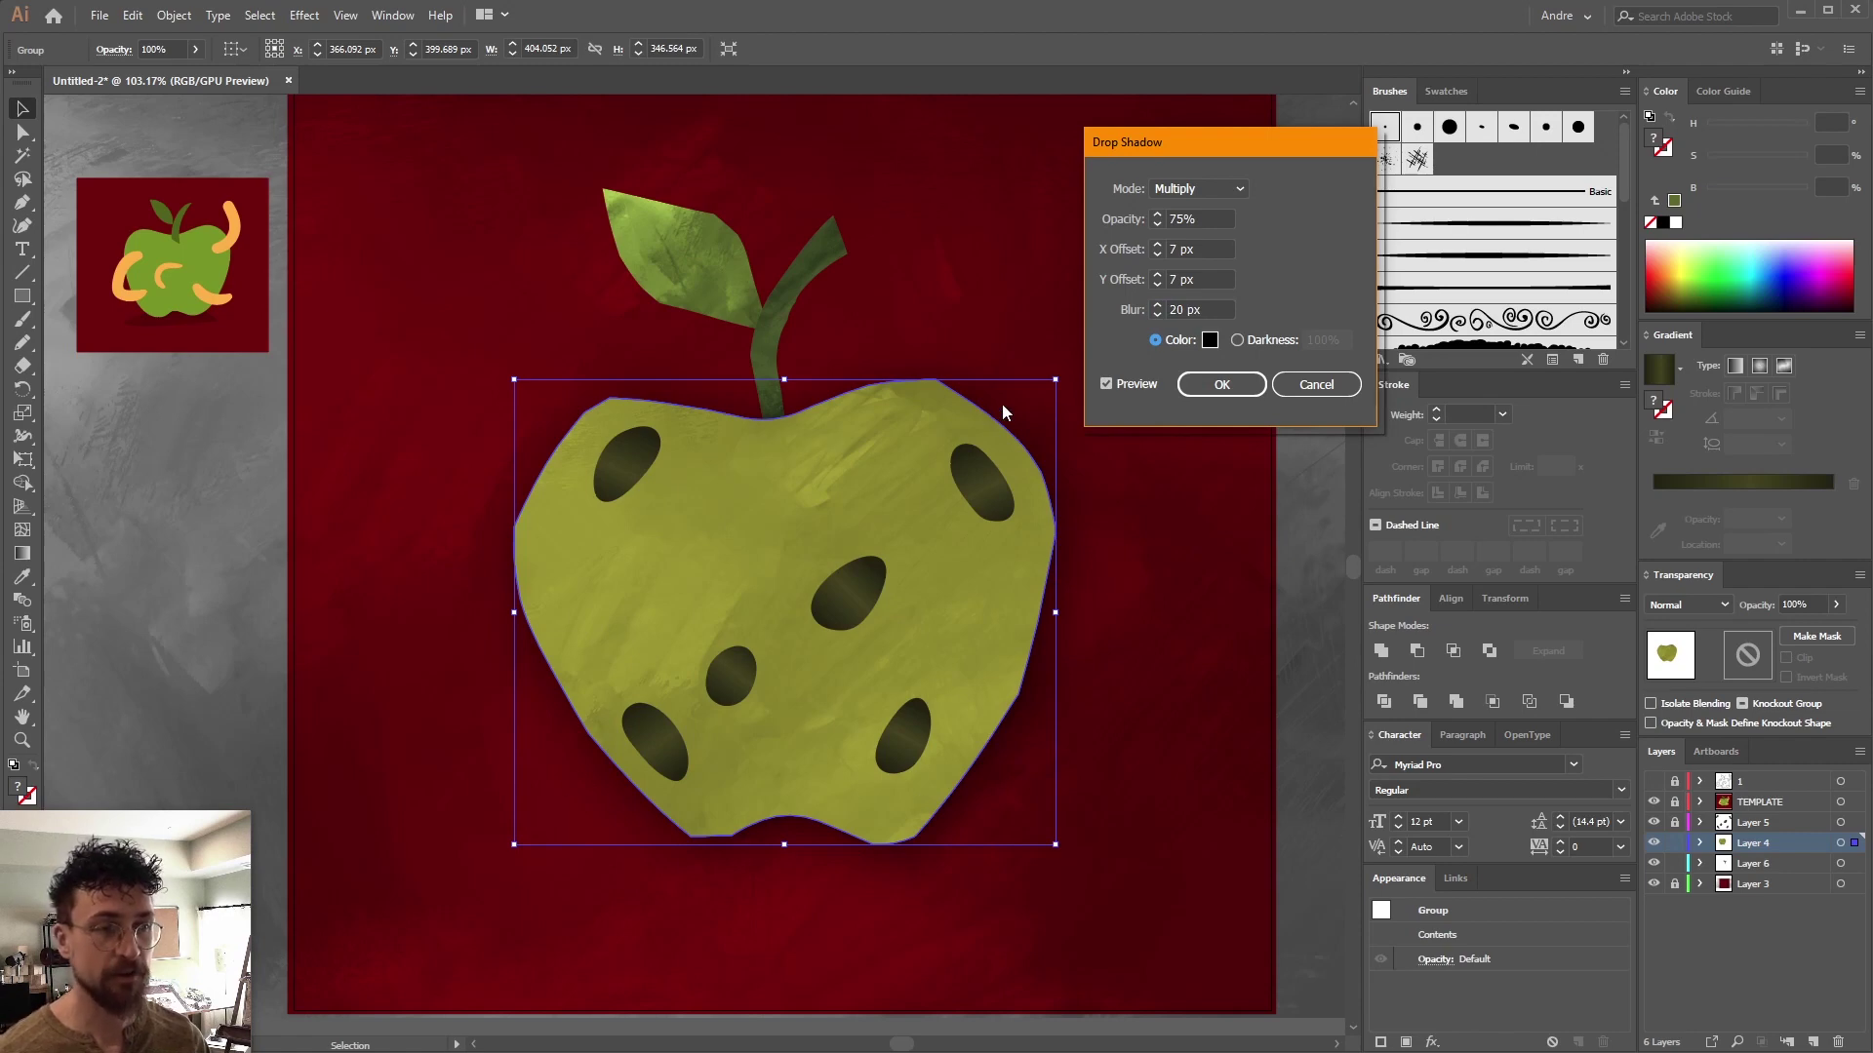
Set the apple shadow's X offset to 0 px and its blur to 15 px
double_click(1207, 249)
type("0")
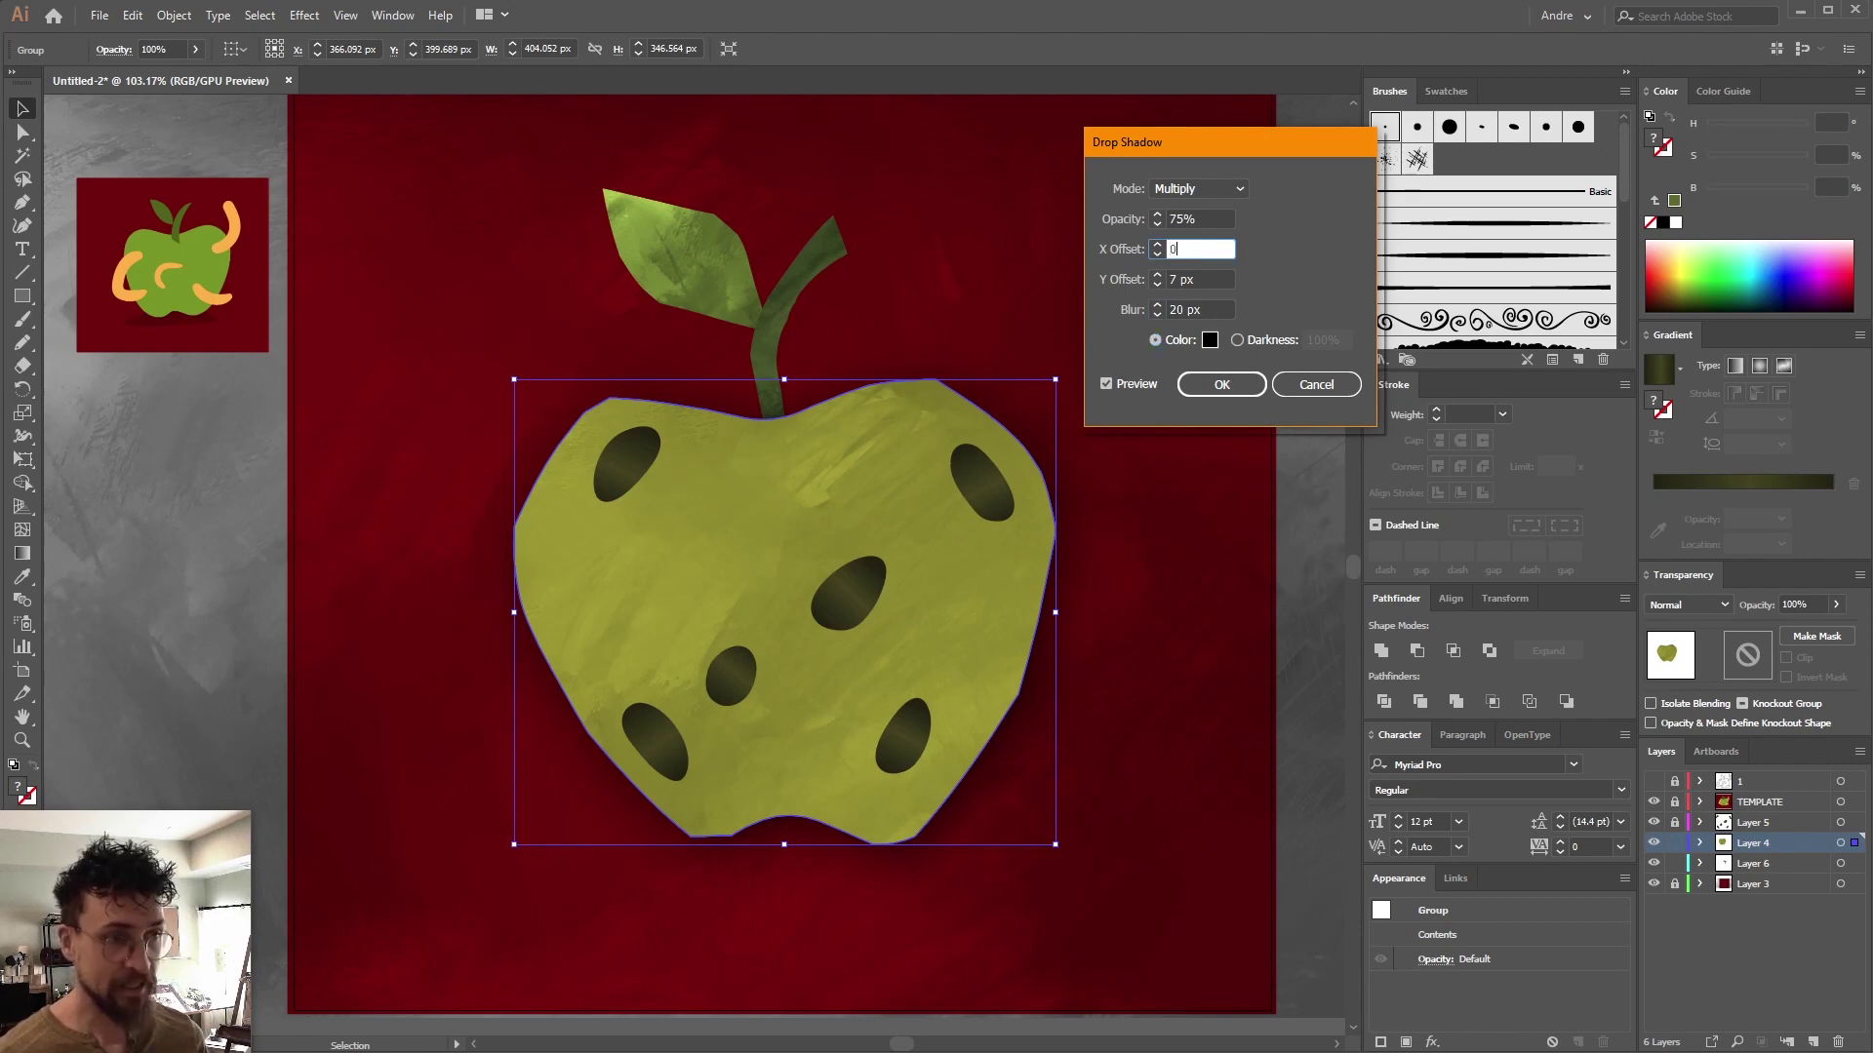
key("Tab")
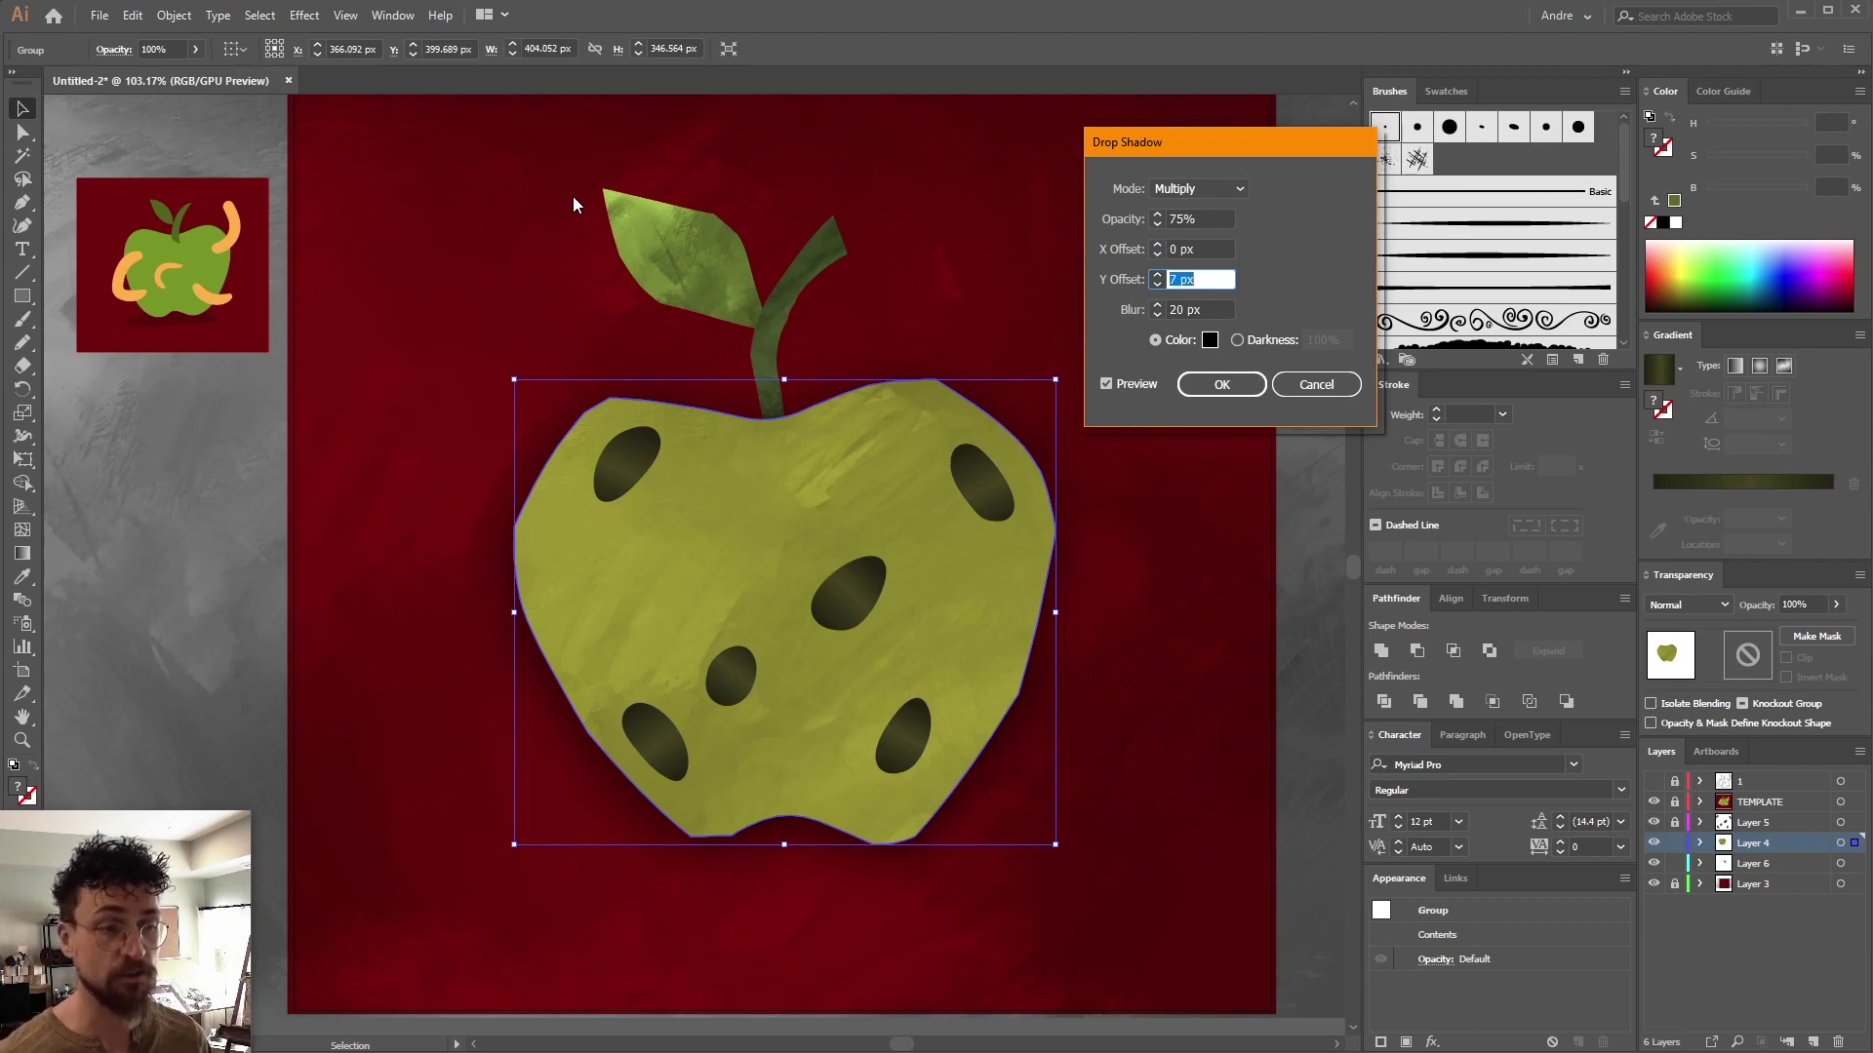
key("Tab")
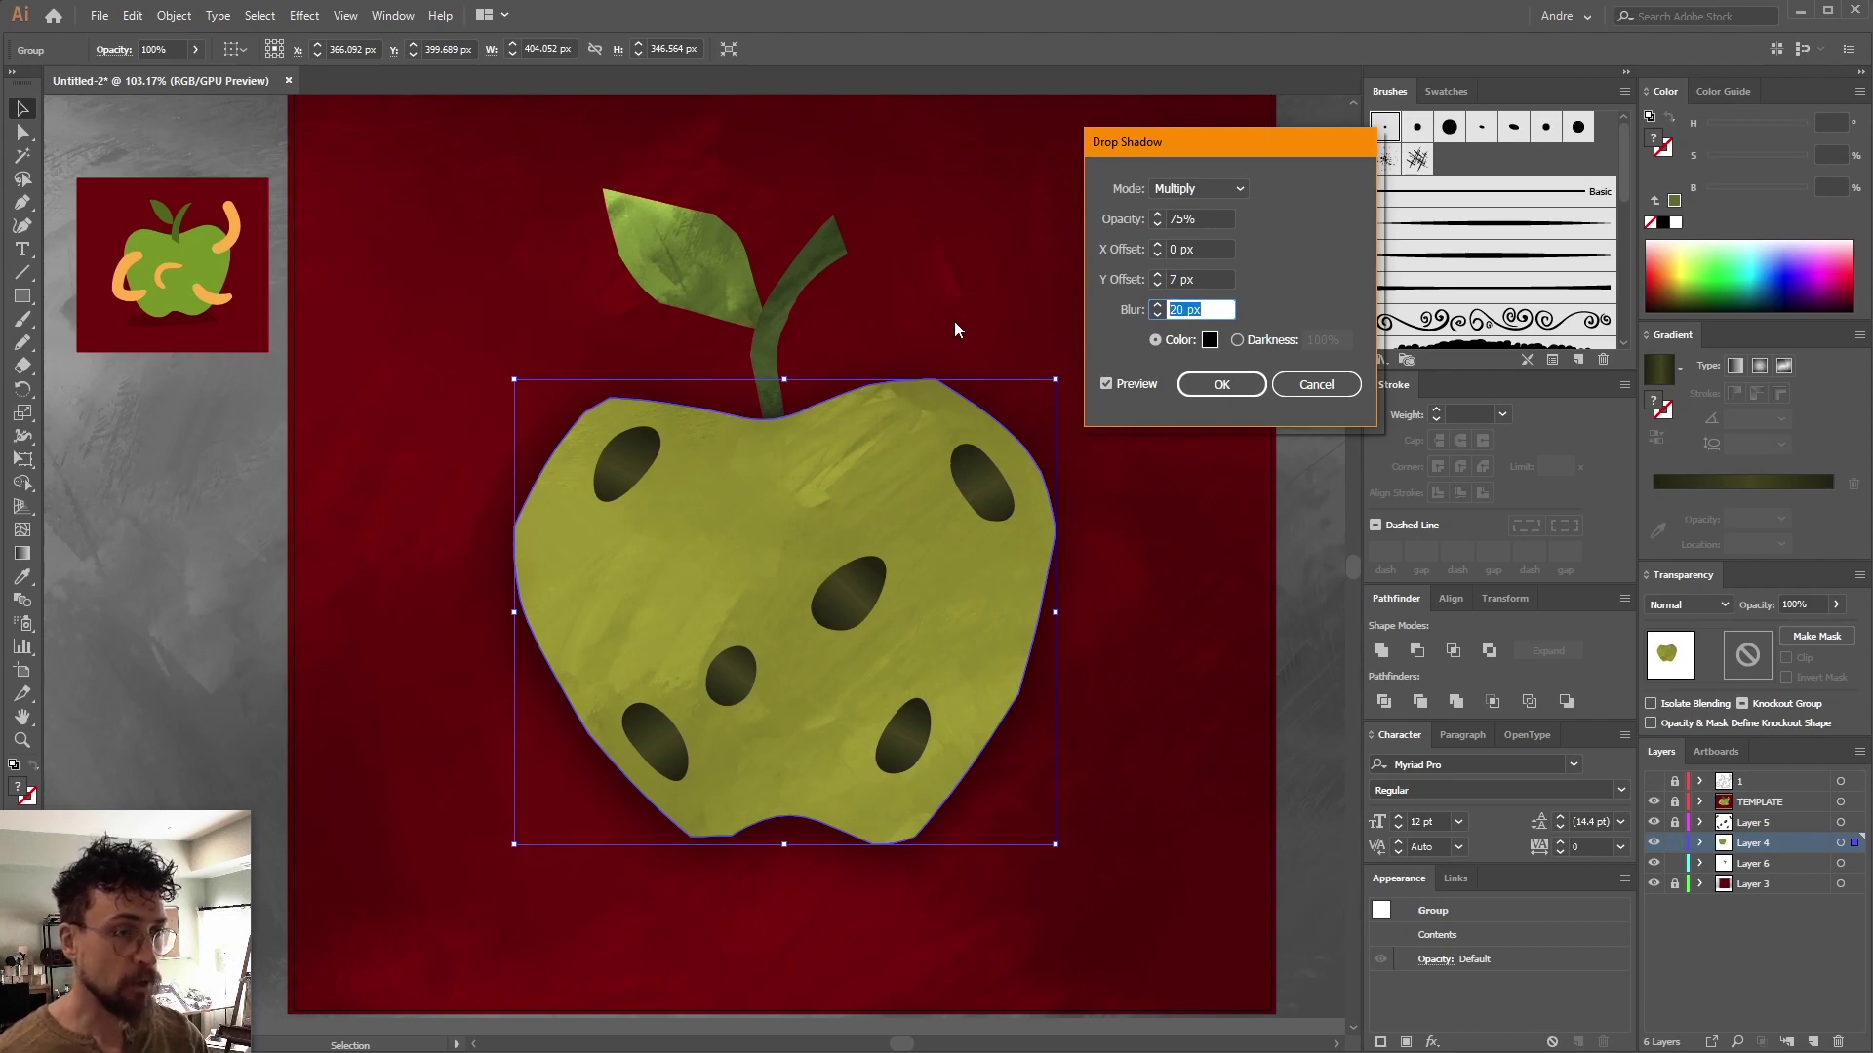
type("15")
key("Tab")
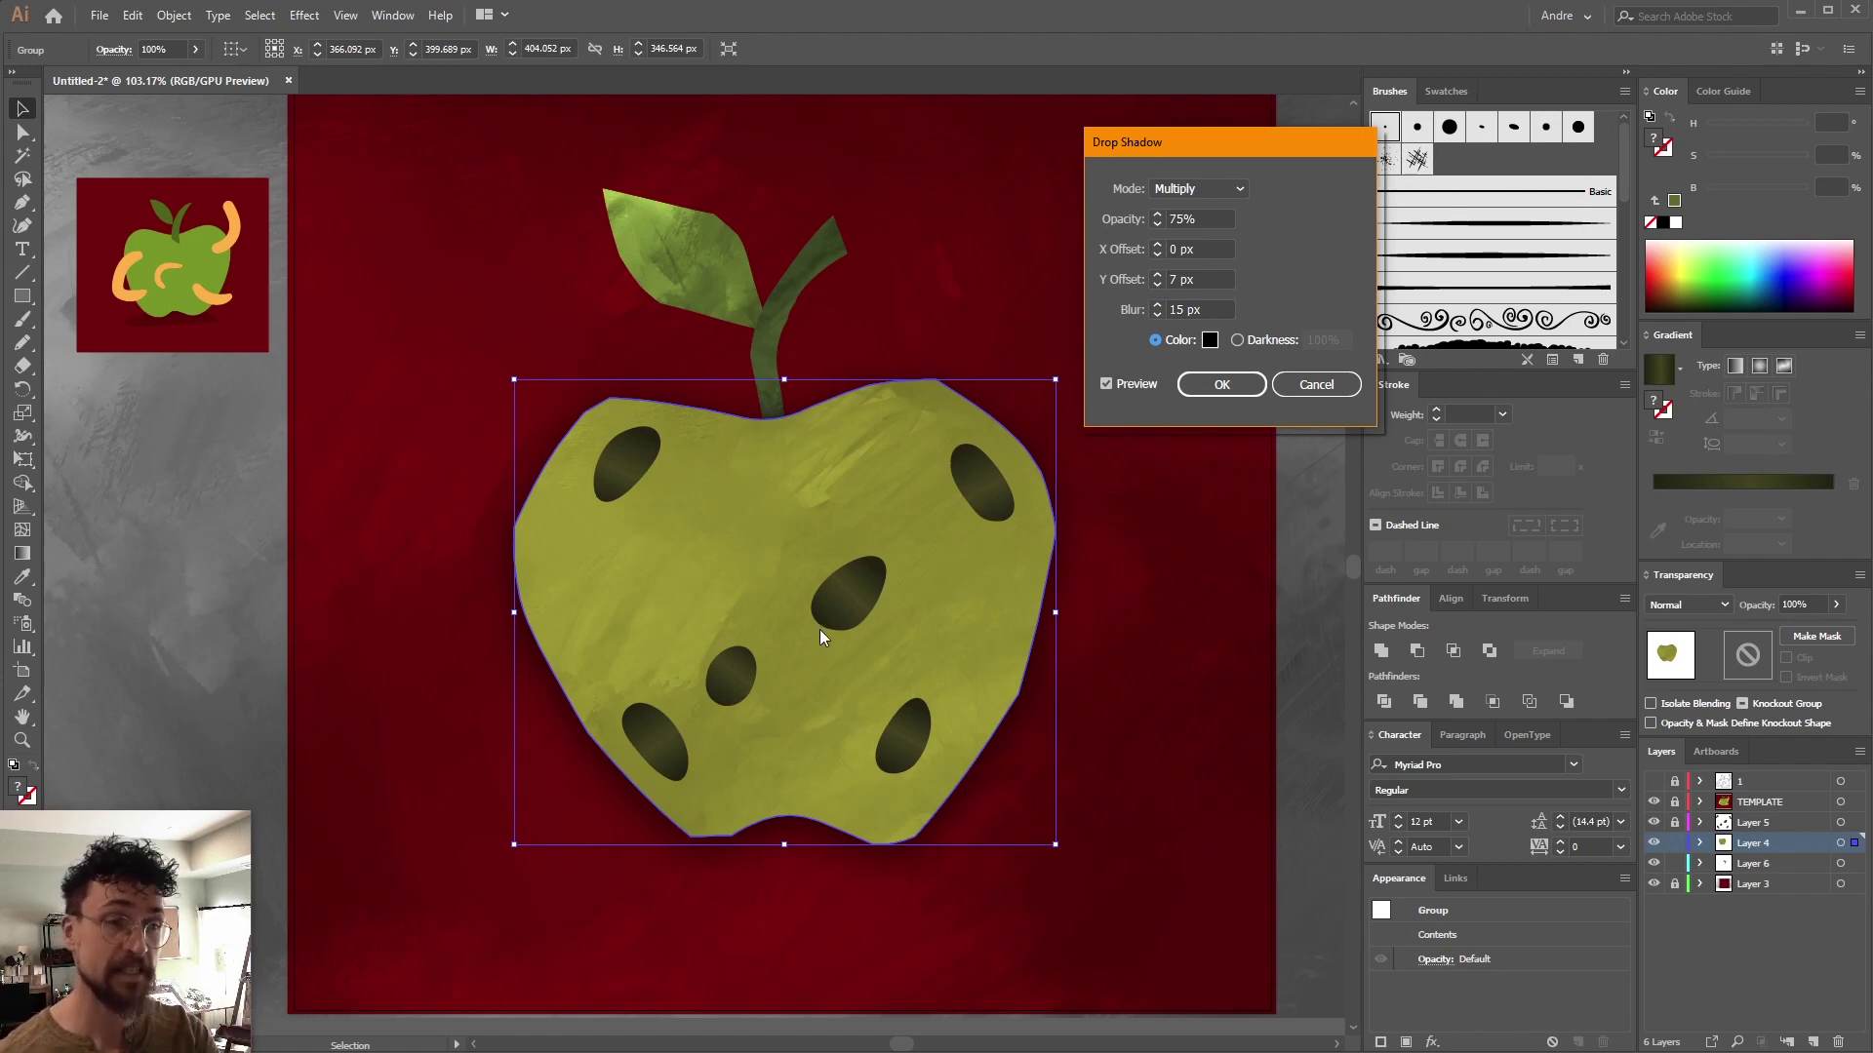
Set the apple shadow's opacity to 50% and its Y offset to 15 px
left_click(1202, 220)
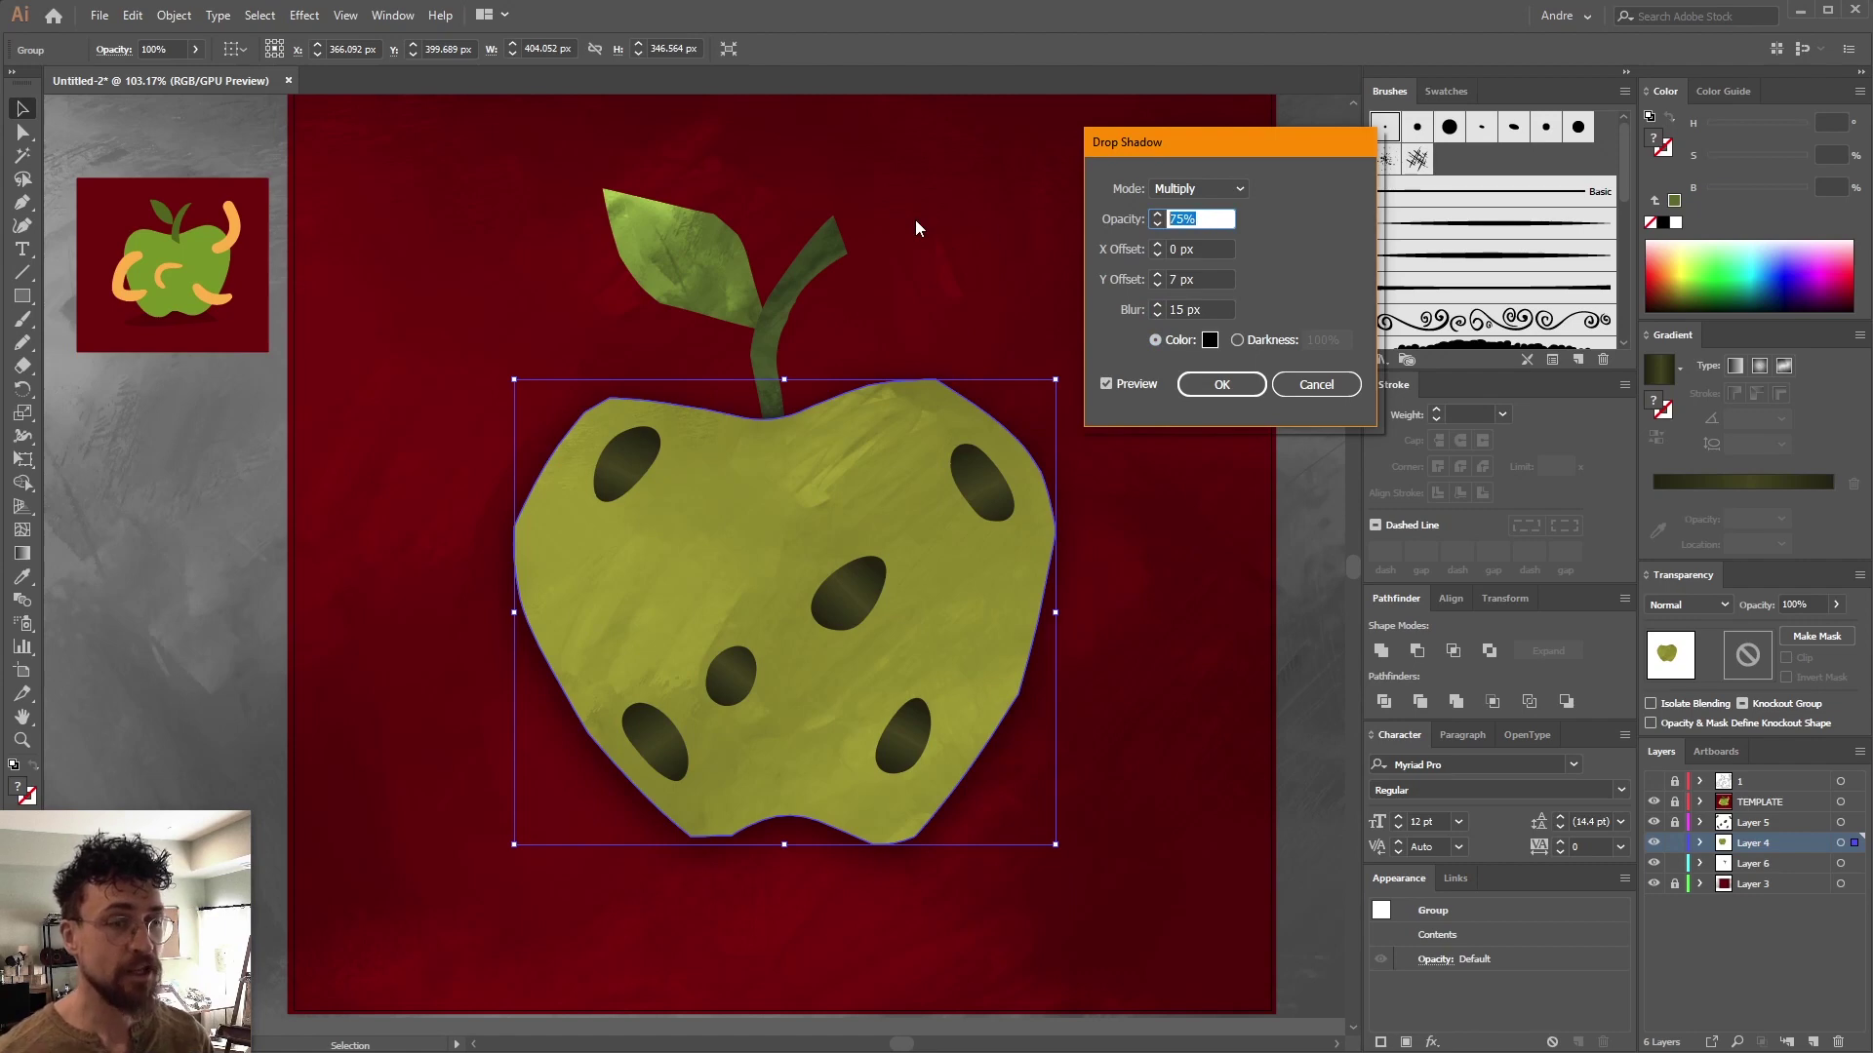
type("50")
key("Tab")
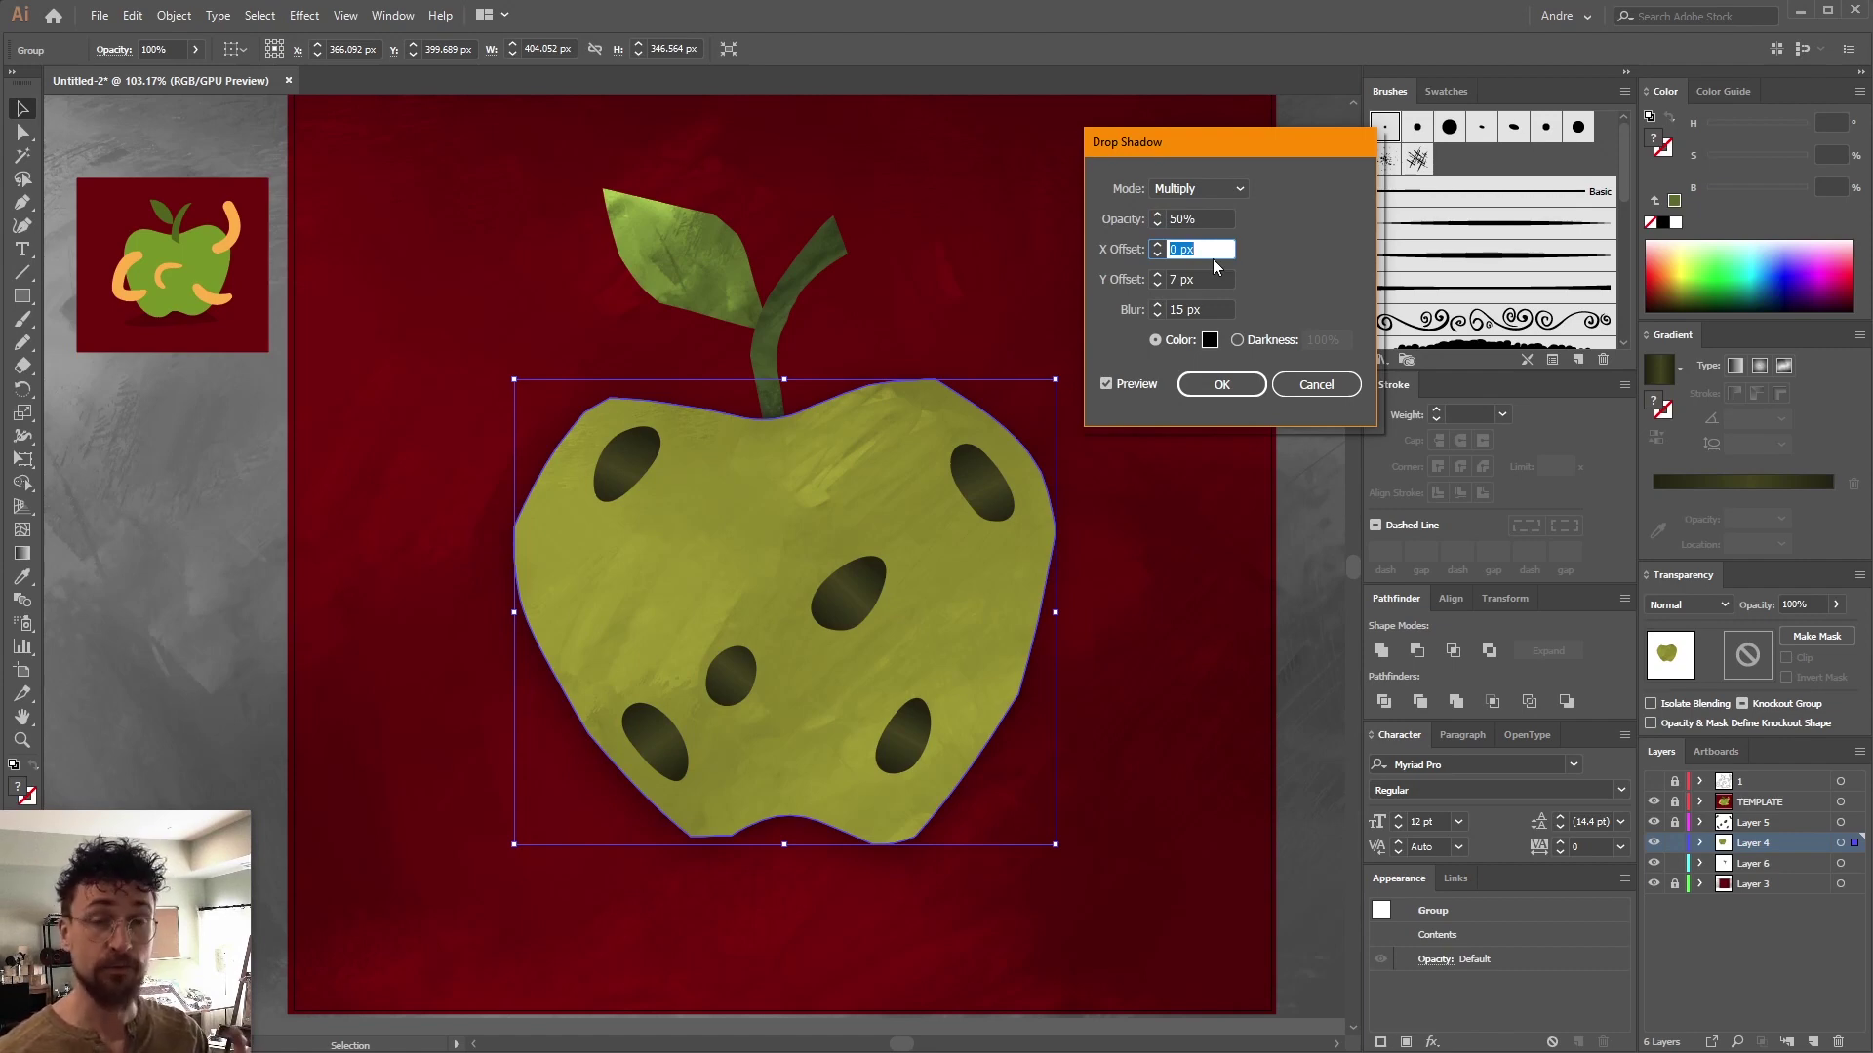
key("Tab")
type("15")
key("Tab")
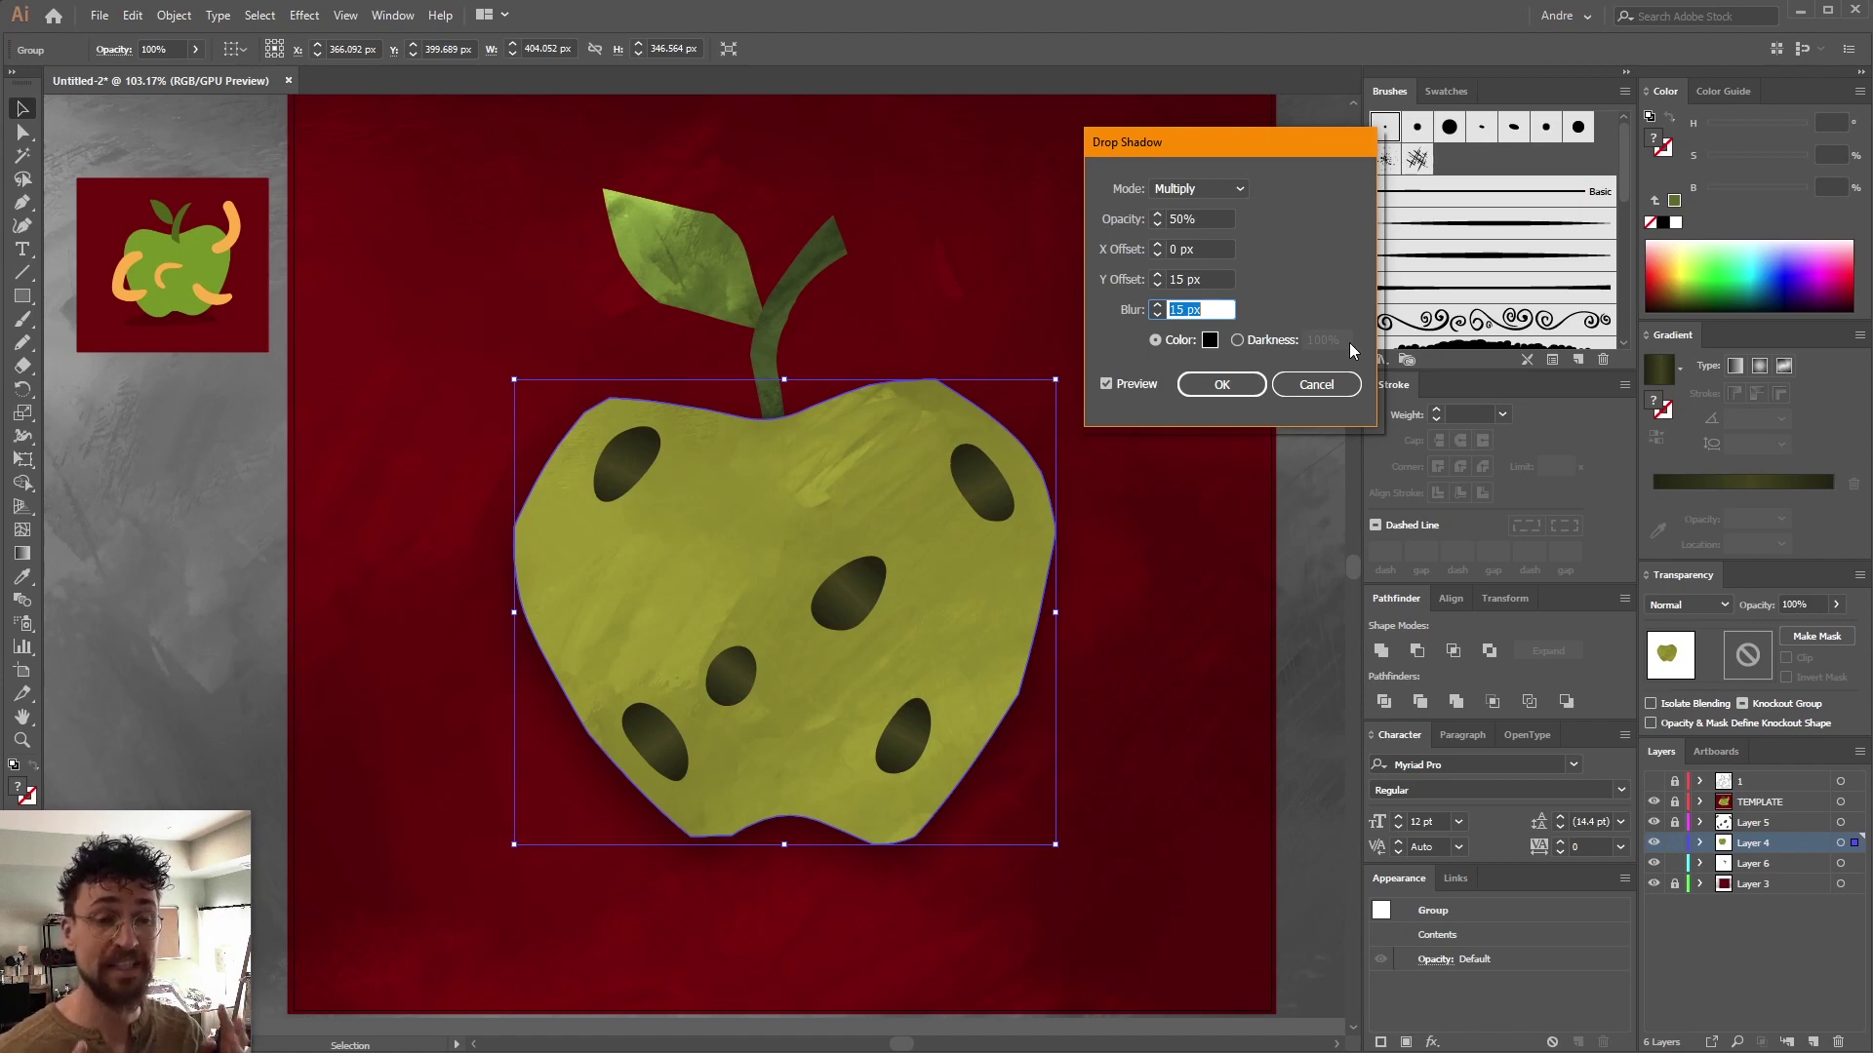
Add a Drop Shadow to the stem with 70% opacity, 0 px X offset, 7 px Y offset and 7 px blur
left_click(1222, 384)
left_click(602, 250)
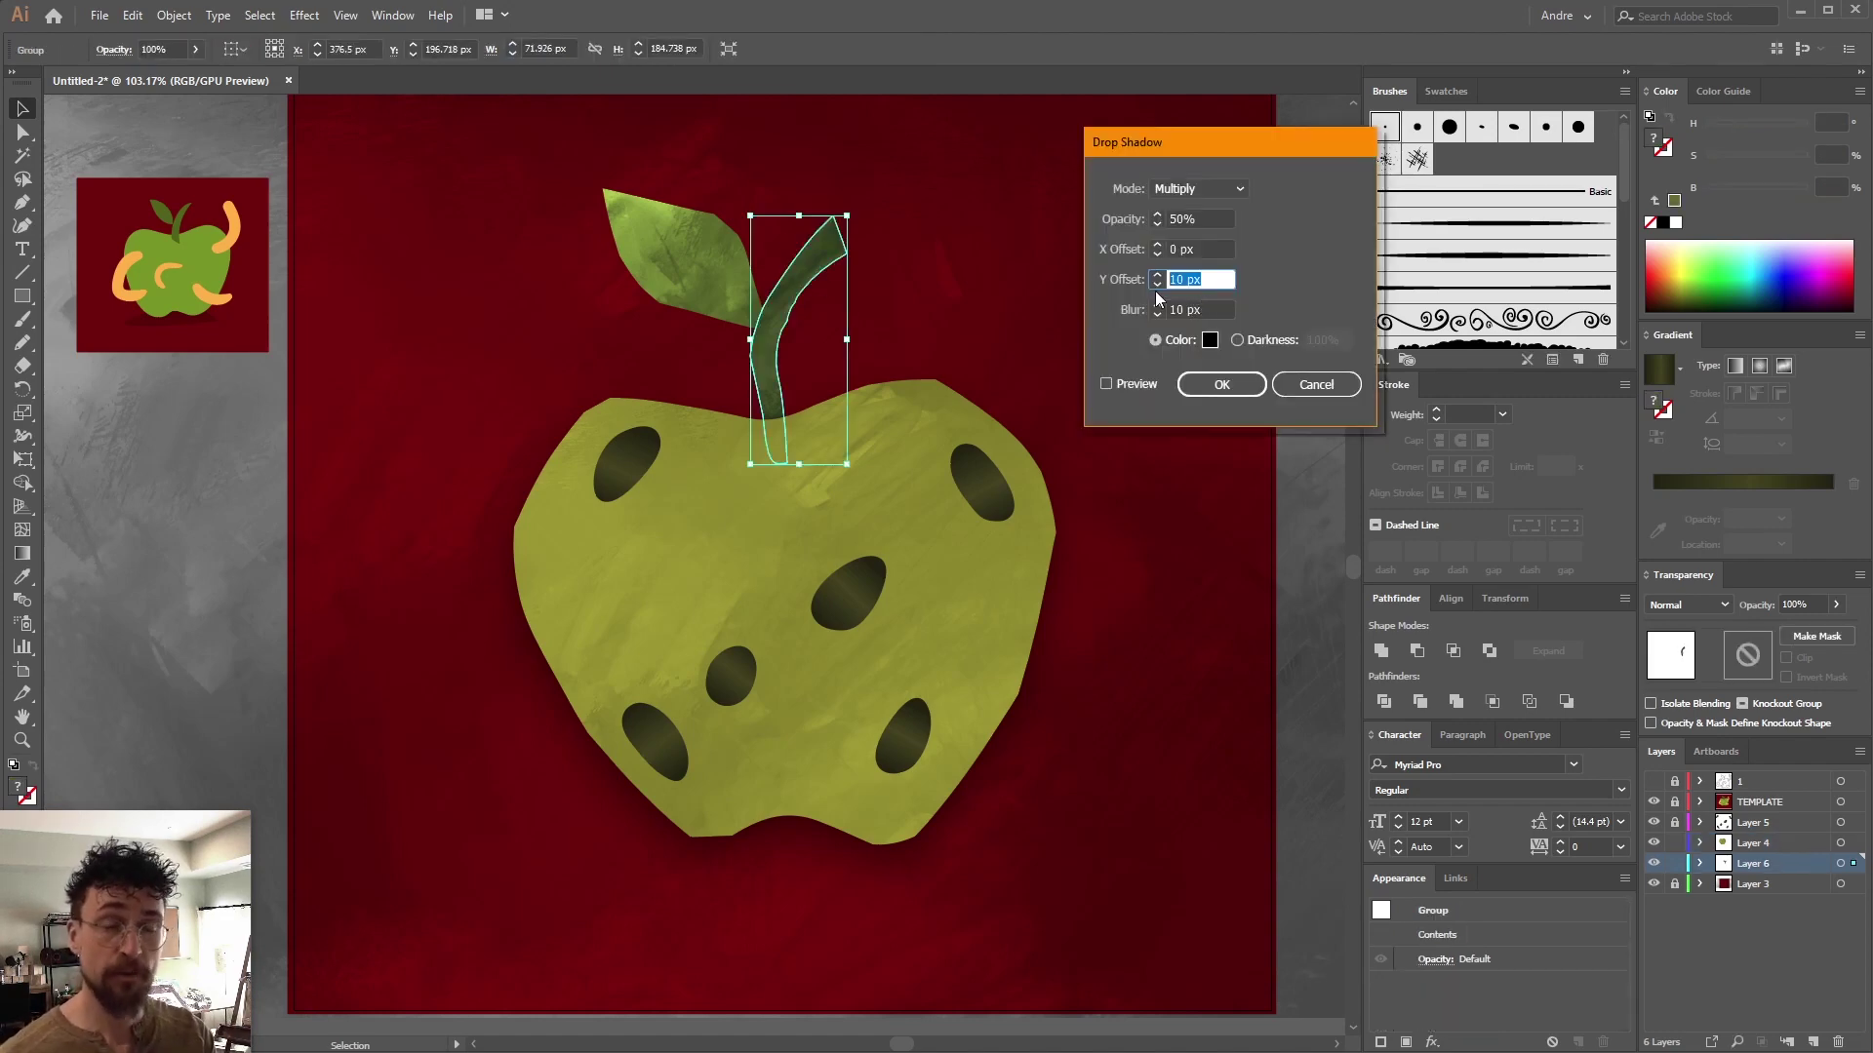
left_click(1107, 384)
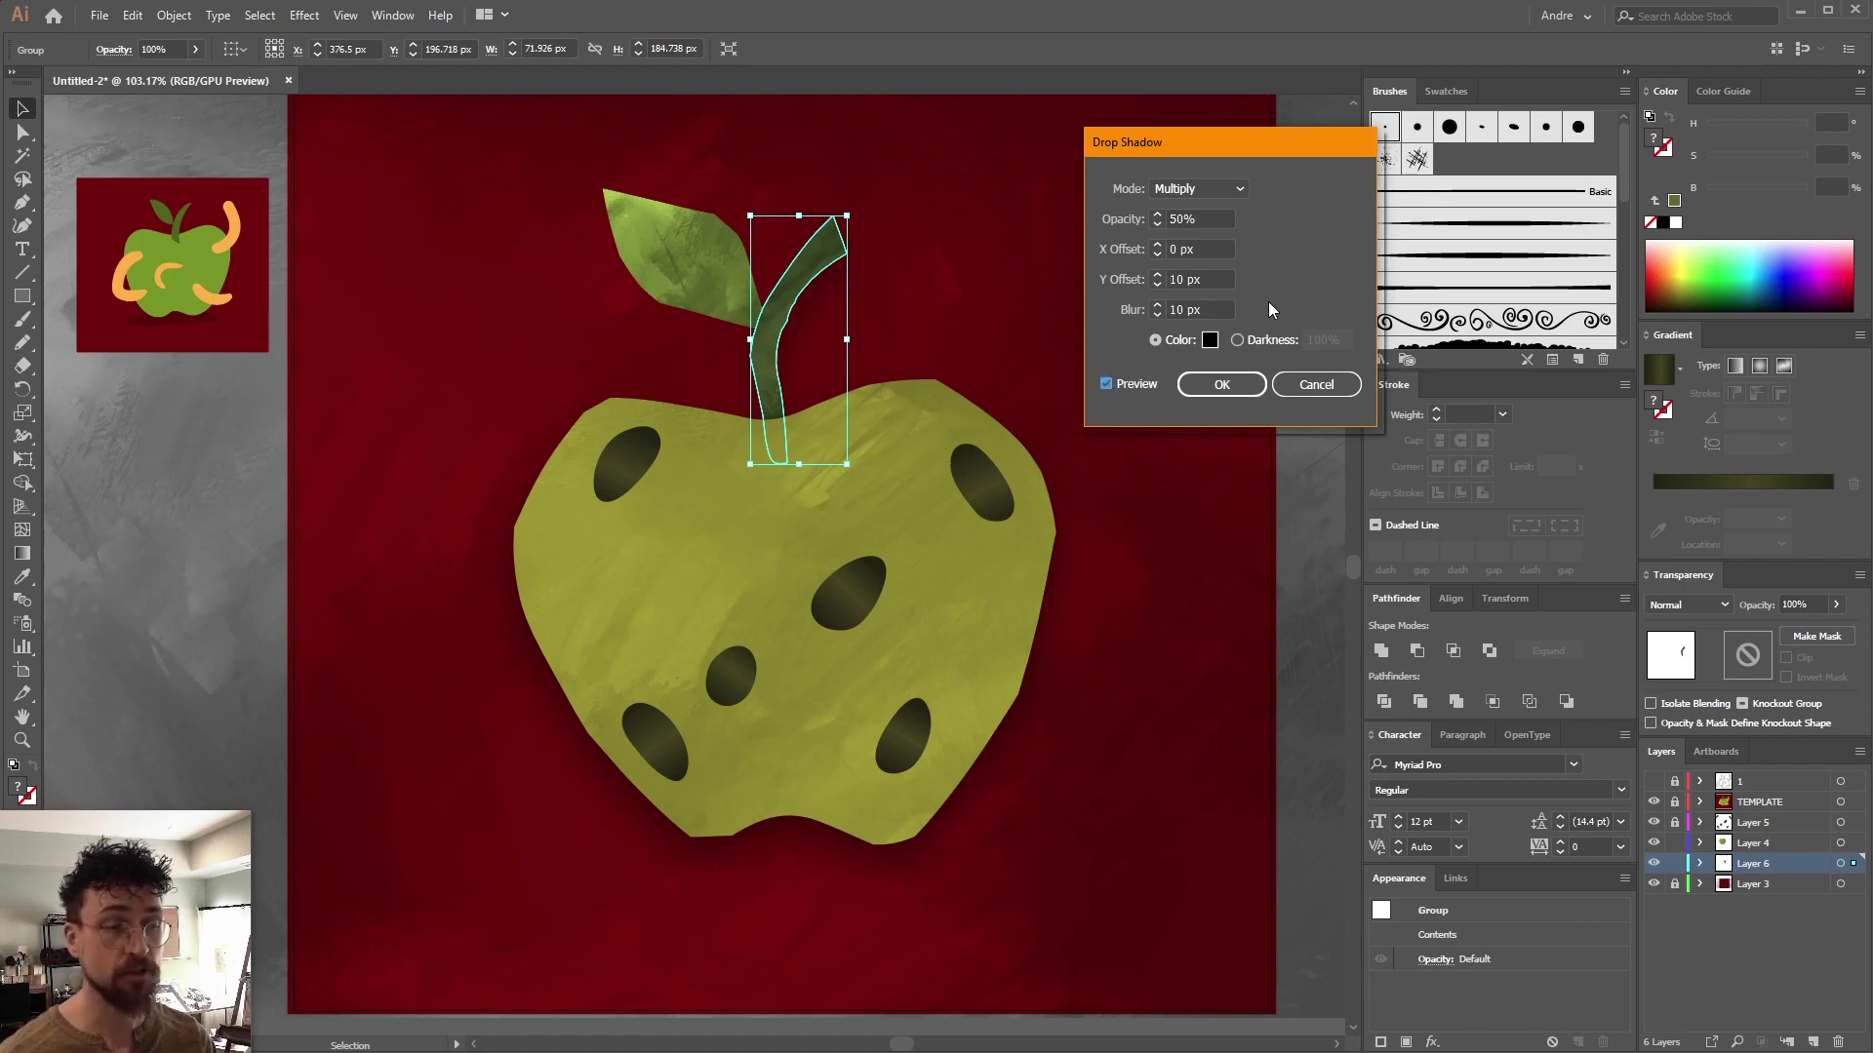
left_click_drag(1231, 281, 1092, 284)
key("Return")
left_click(882, 244)
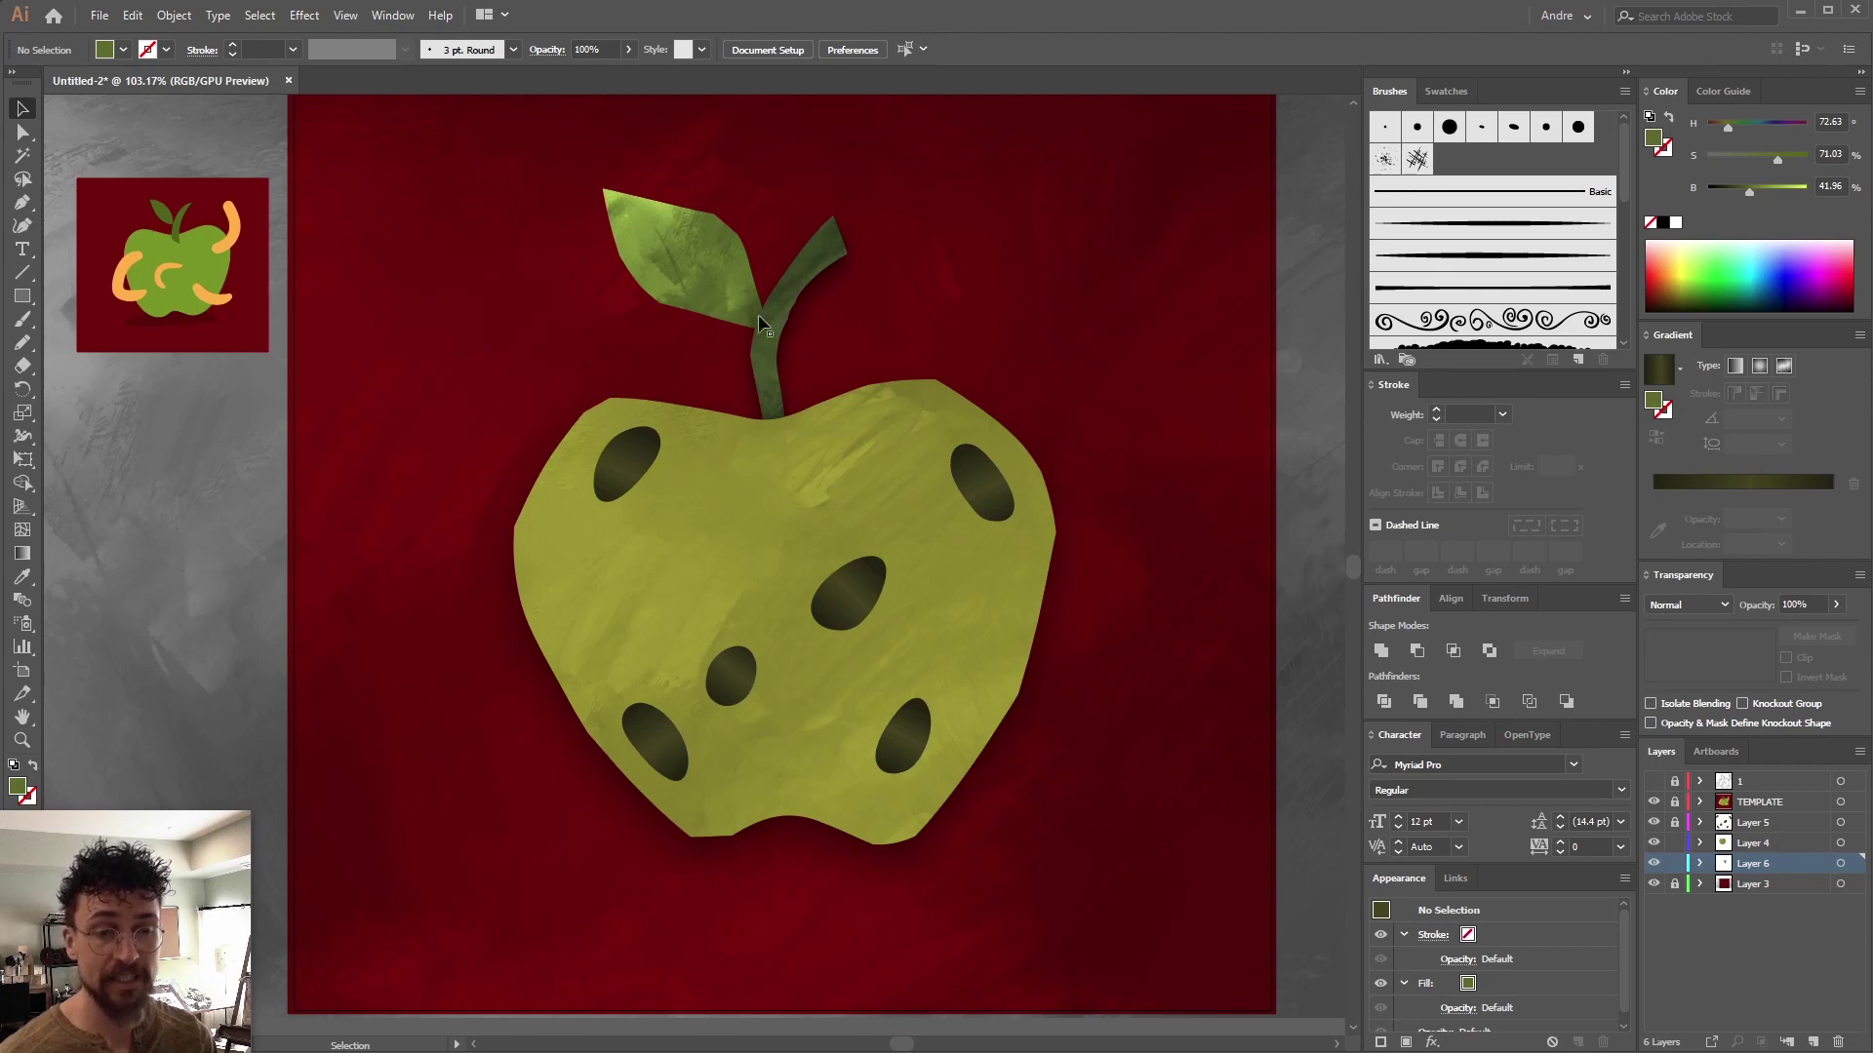
Apply the last-used Drop Shadow effect to the leaf group
left_click(689, 283)
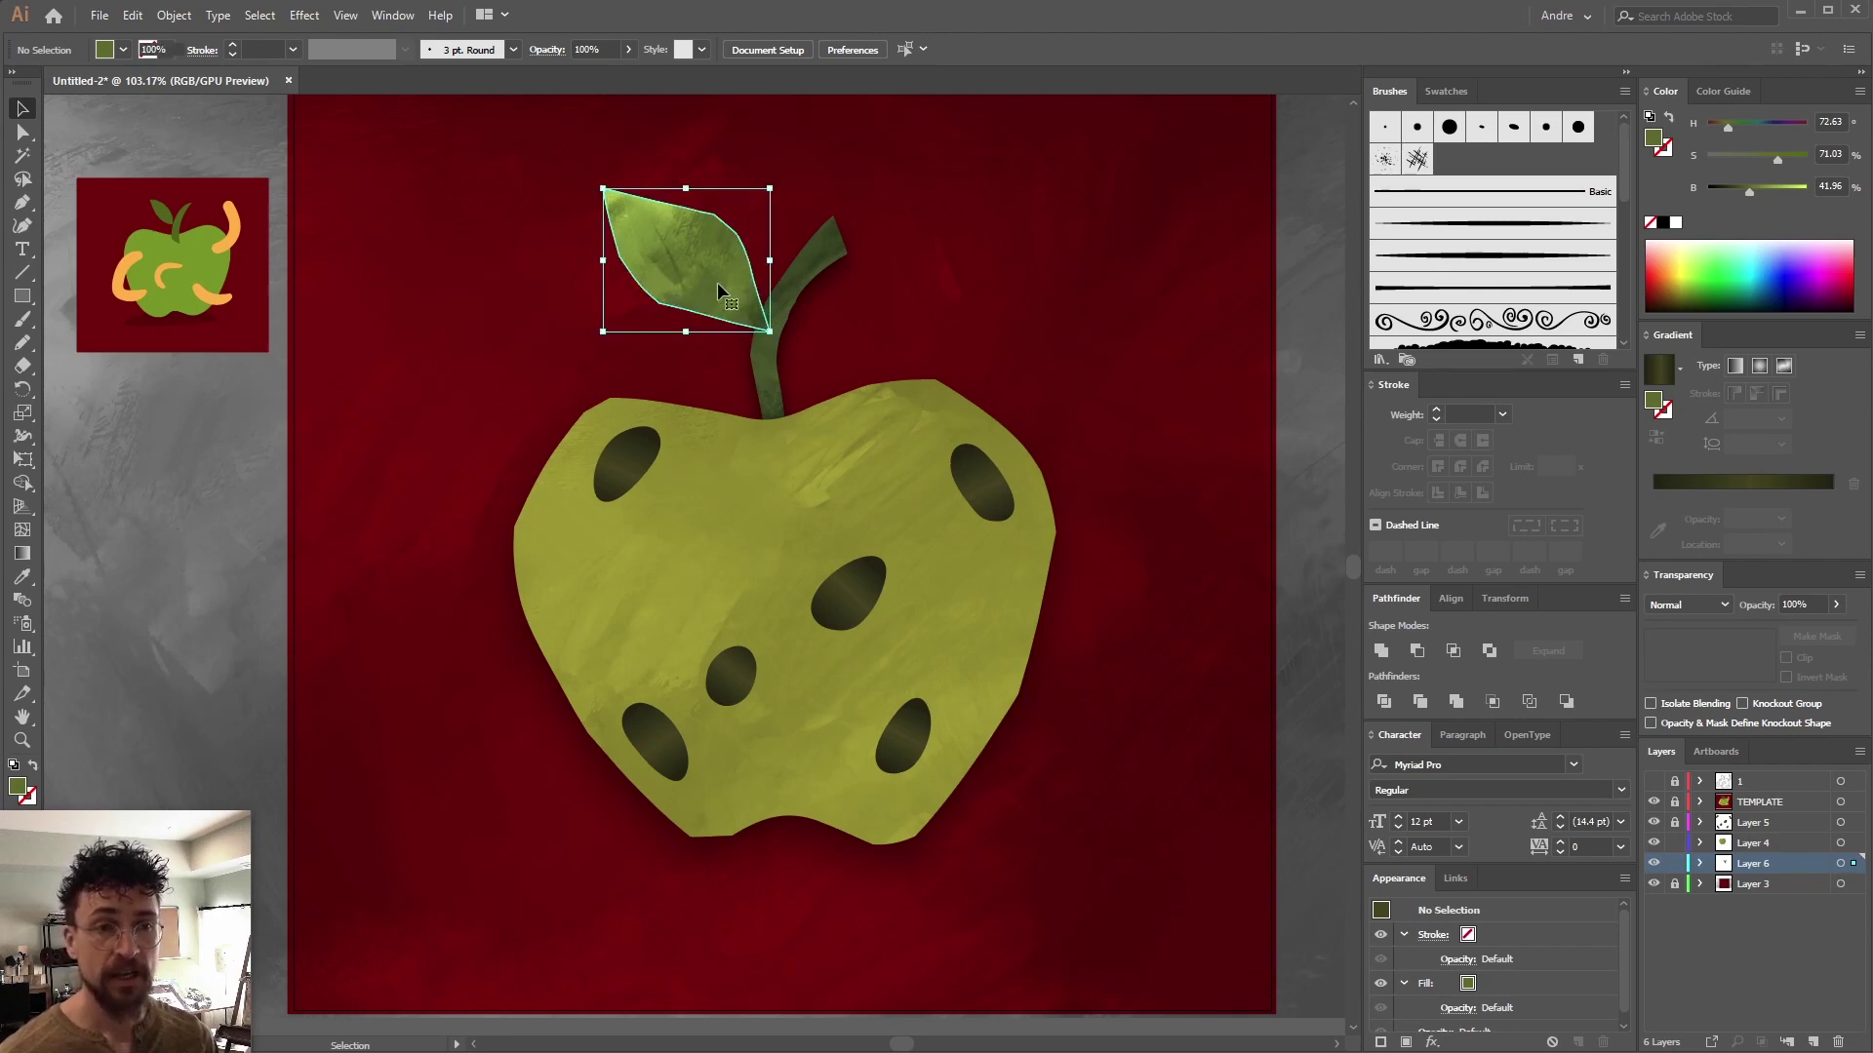
left_click(306, 17)
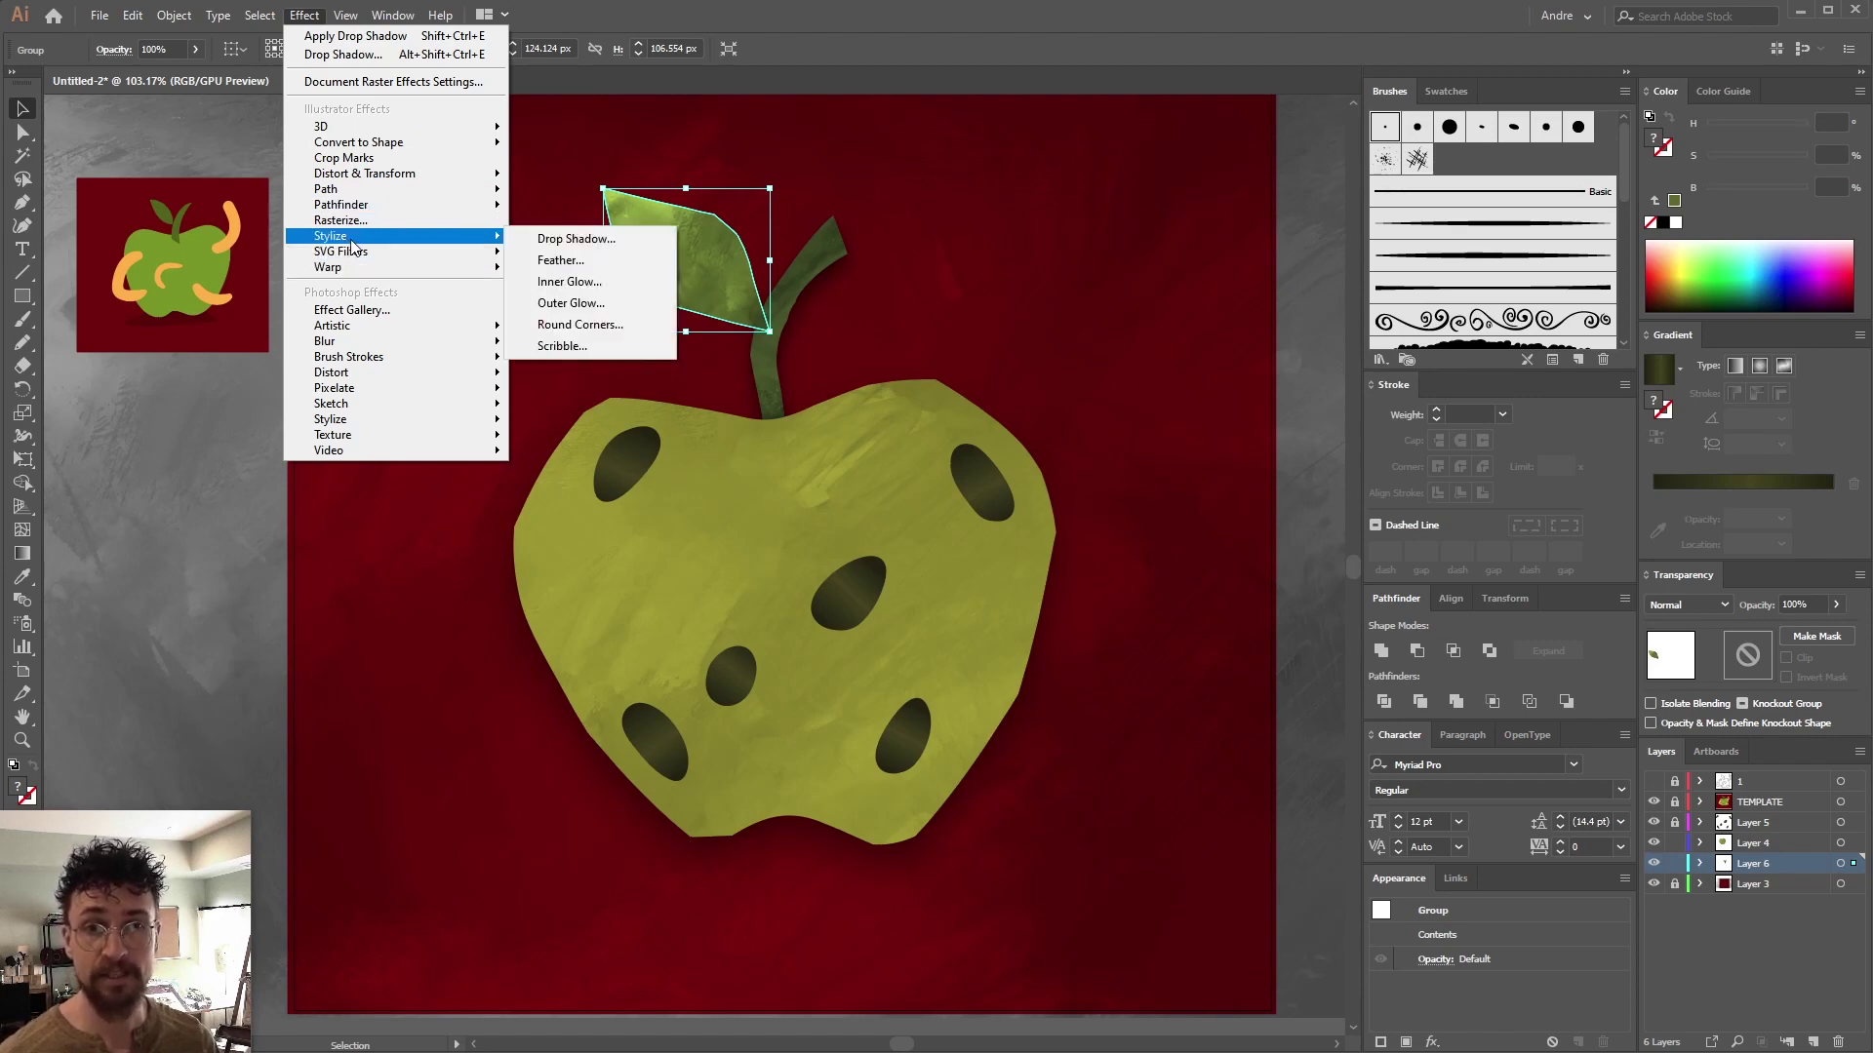
left_click(306, 39)
left_click(848, 268)
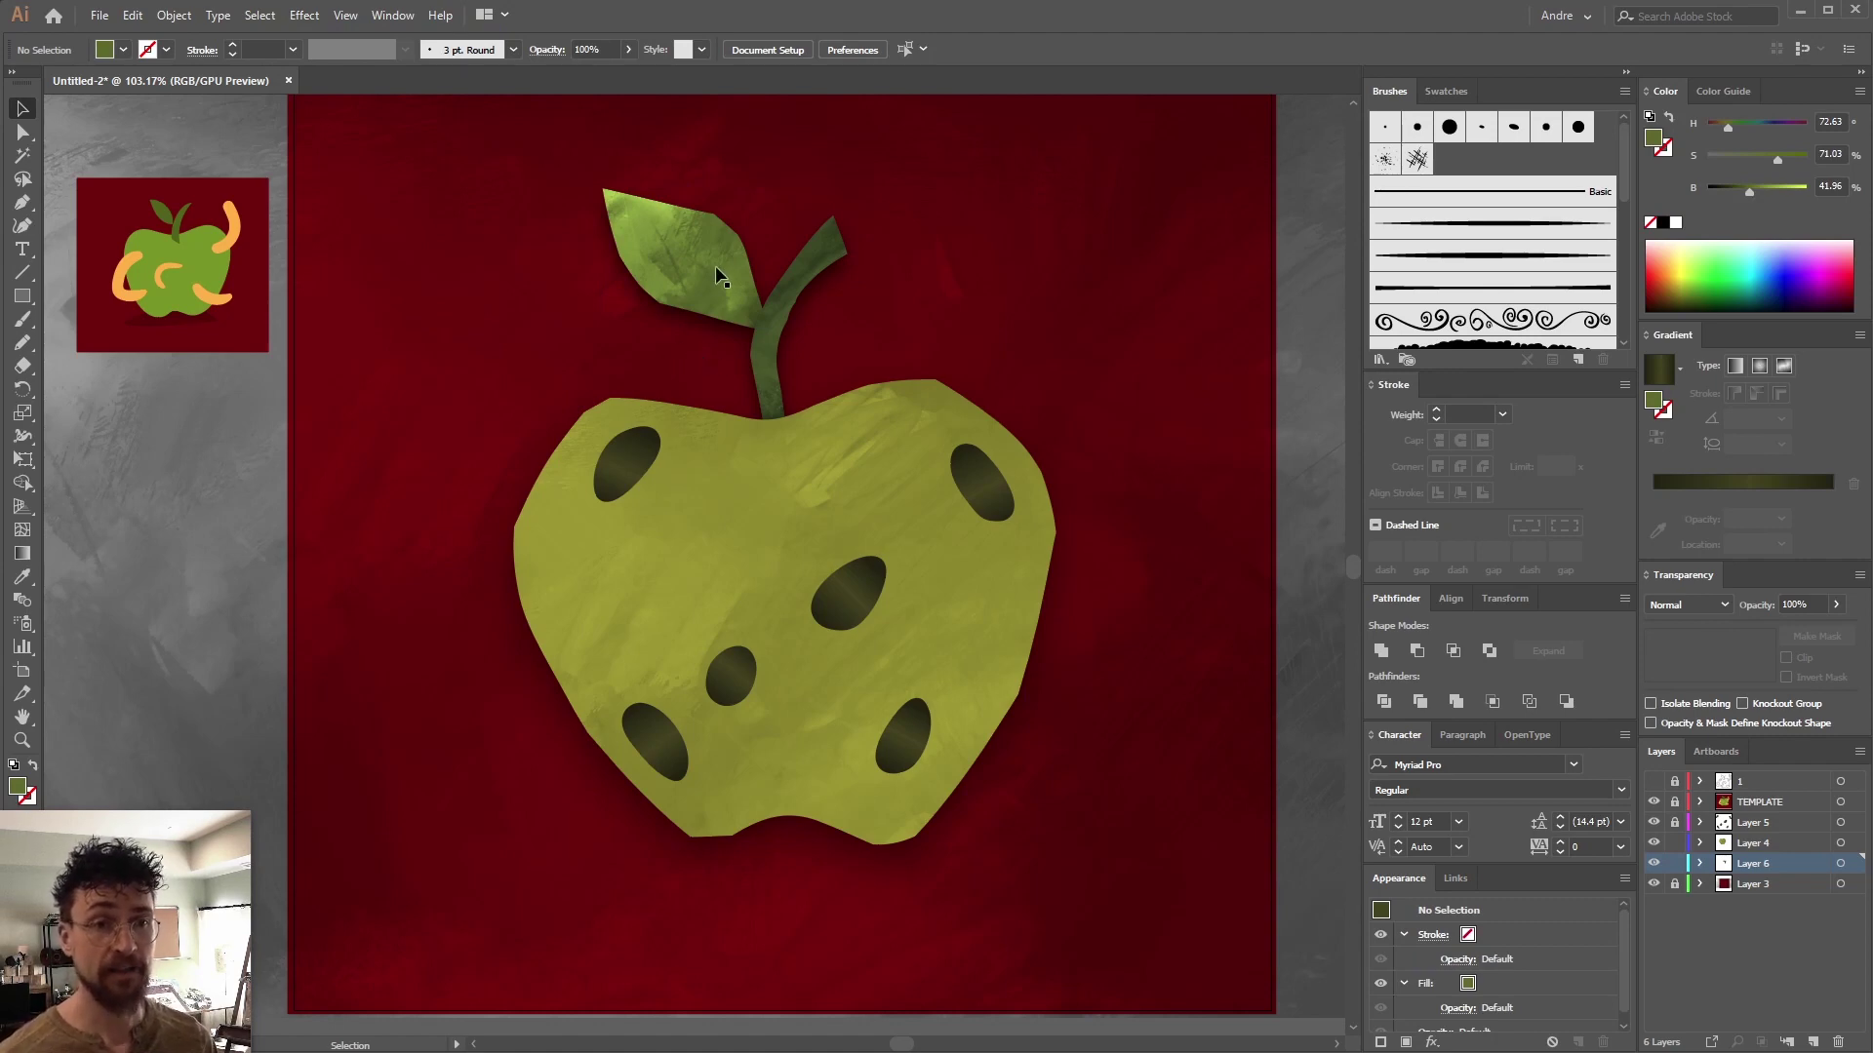
Reopen the leaf's Drop Shadow settings and check its Y offset and blur values
left_click(672, 285)
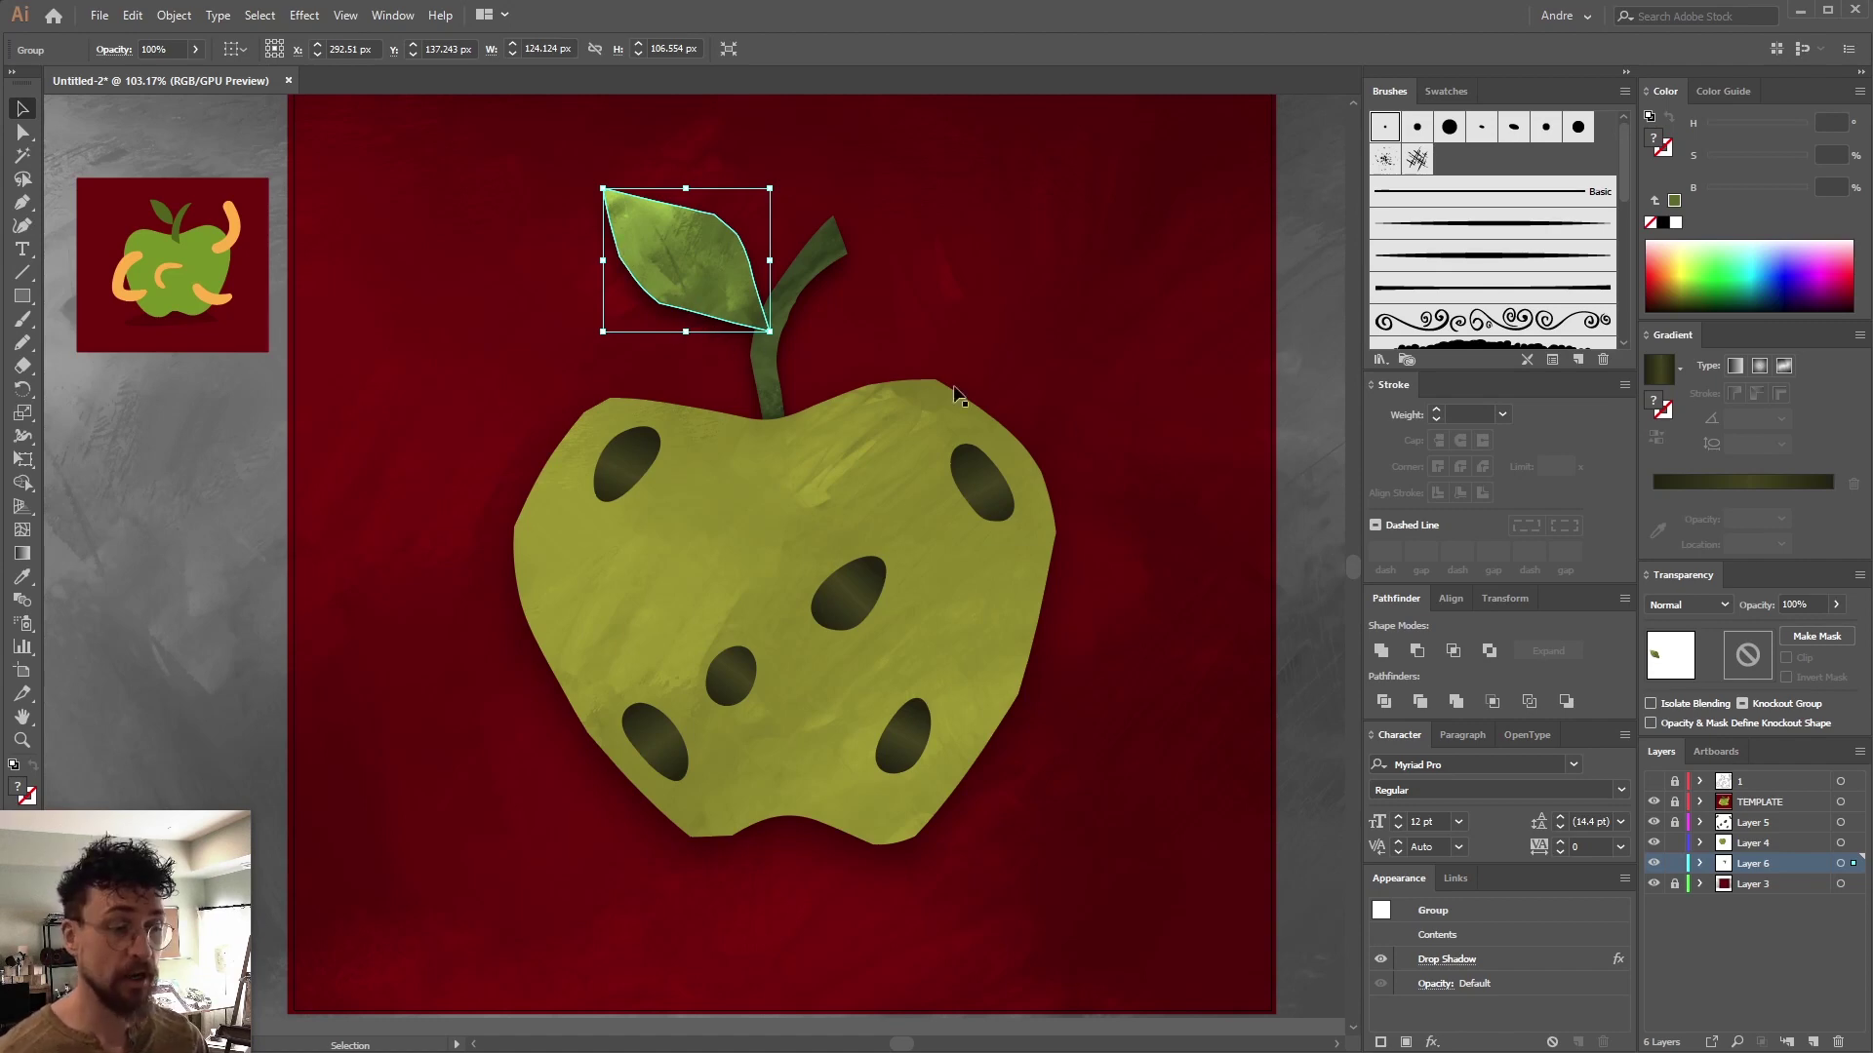
double_click(1502, 963)
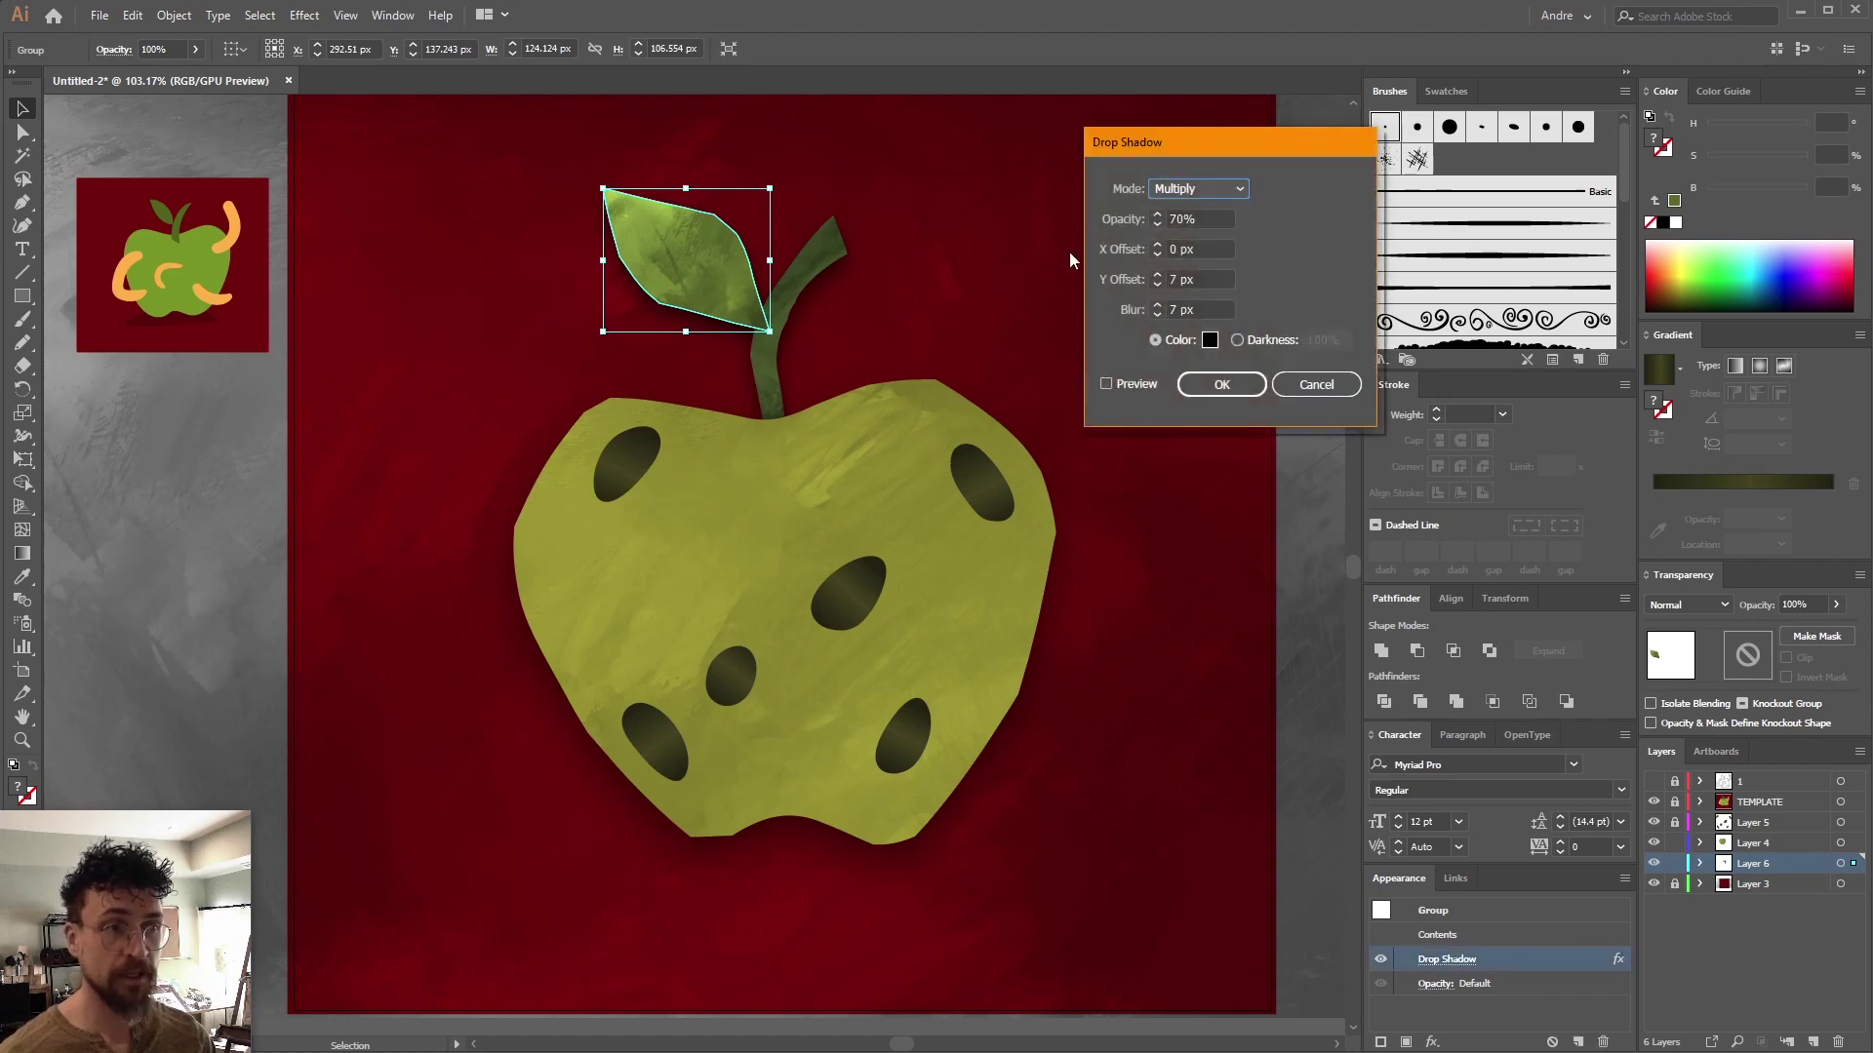
left_click(1211, 280)
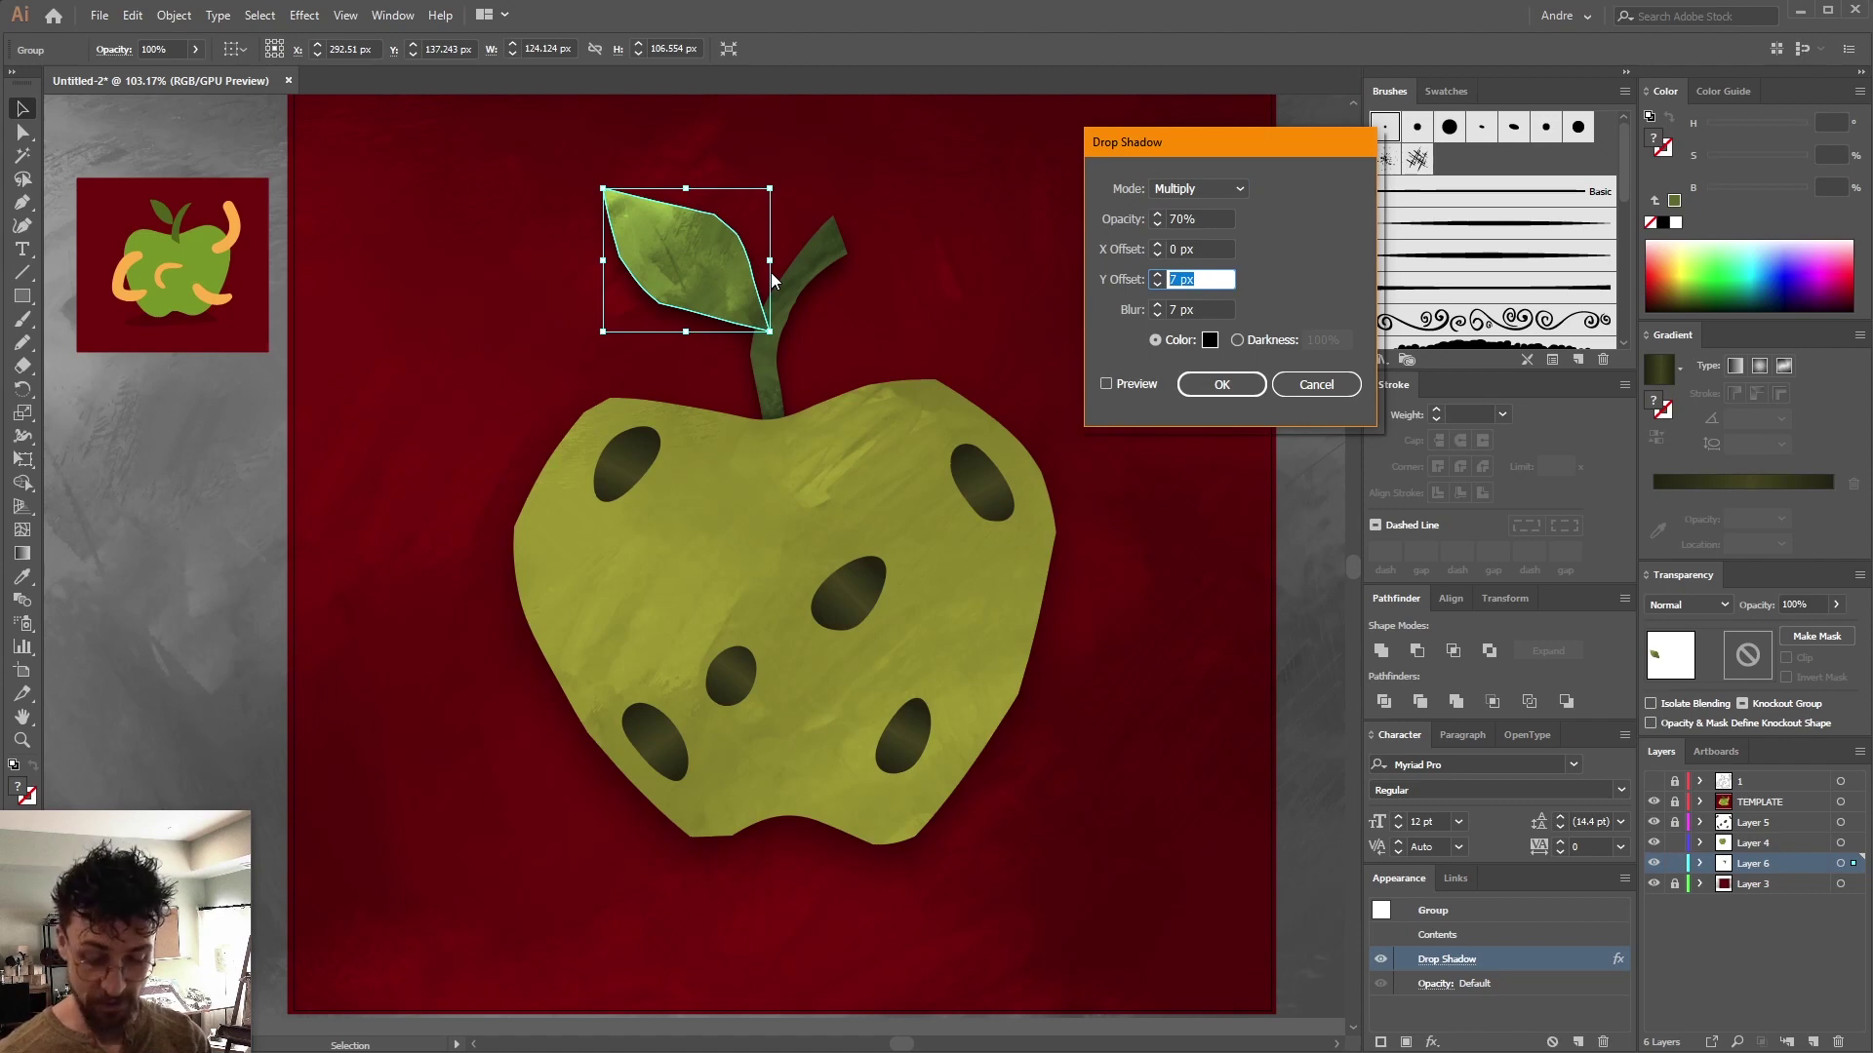
key("Tab")
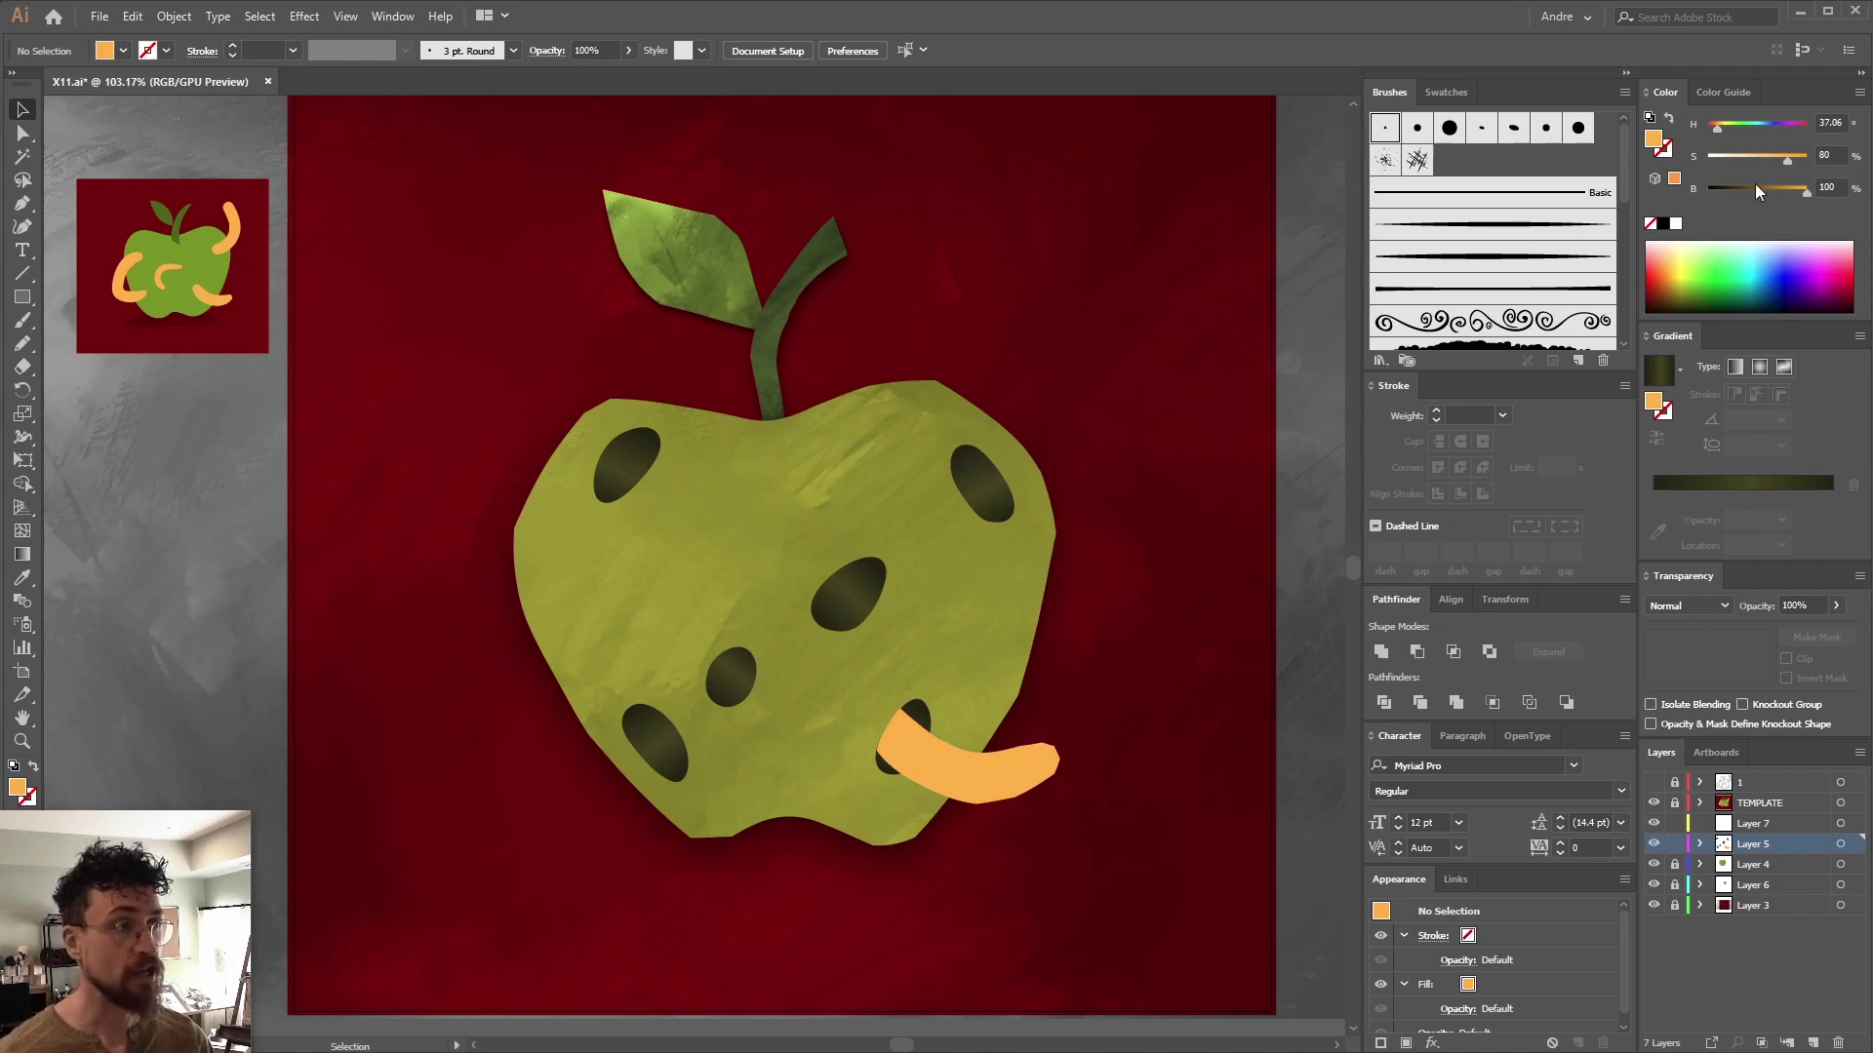
Draw a black-filled shadow shape with the Paintbrush over the lower side of the orange worm
left_click_drag(1806, 192, 1231, 339)
key("b")
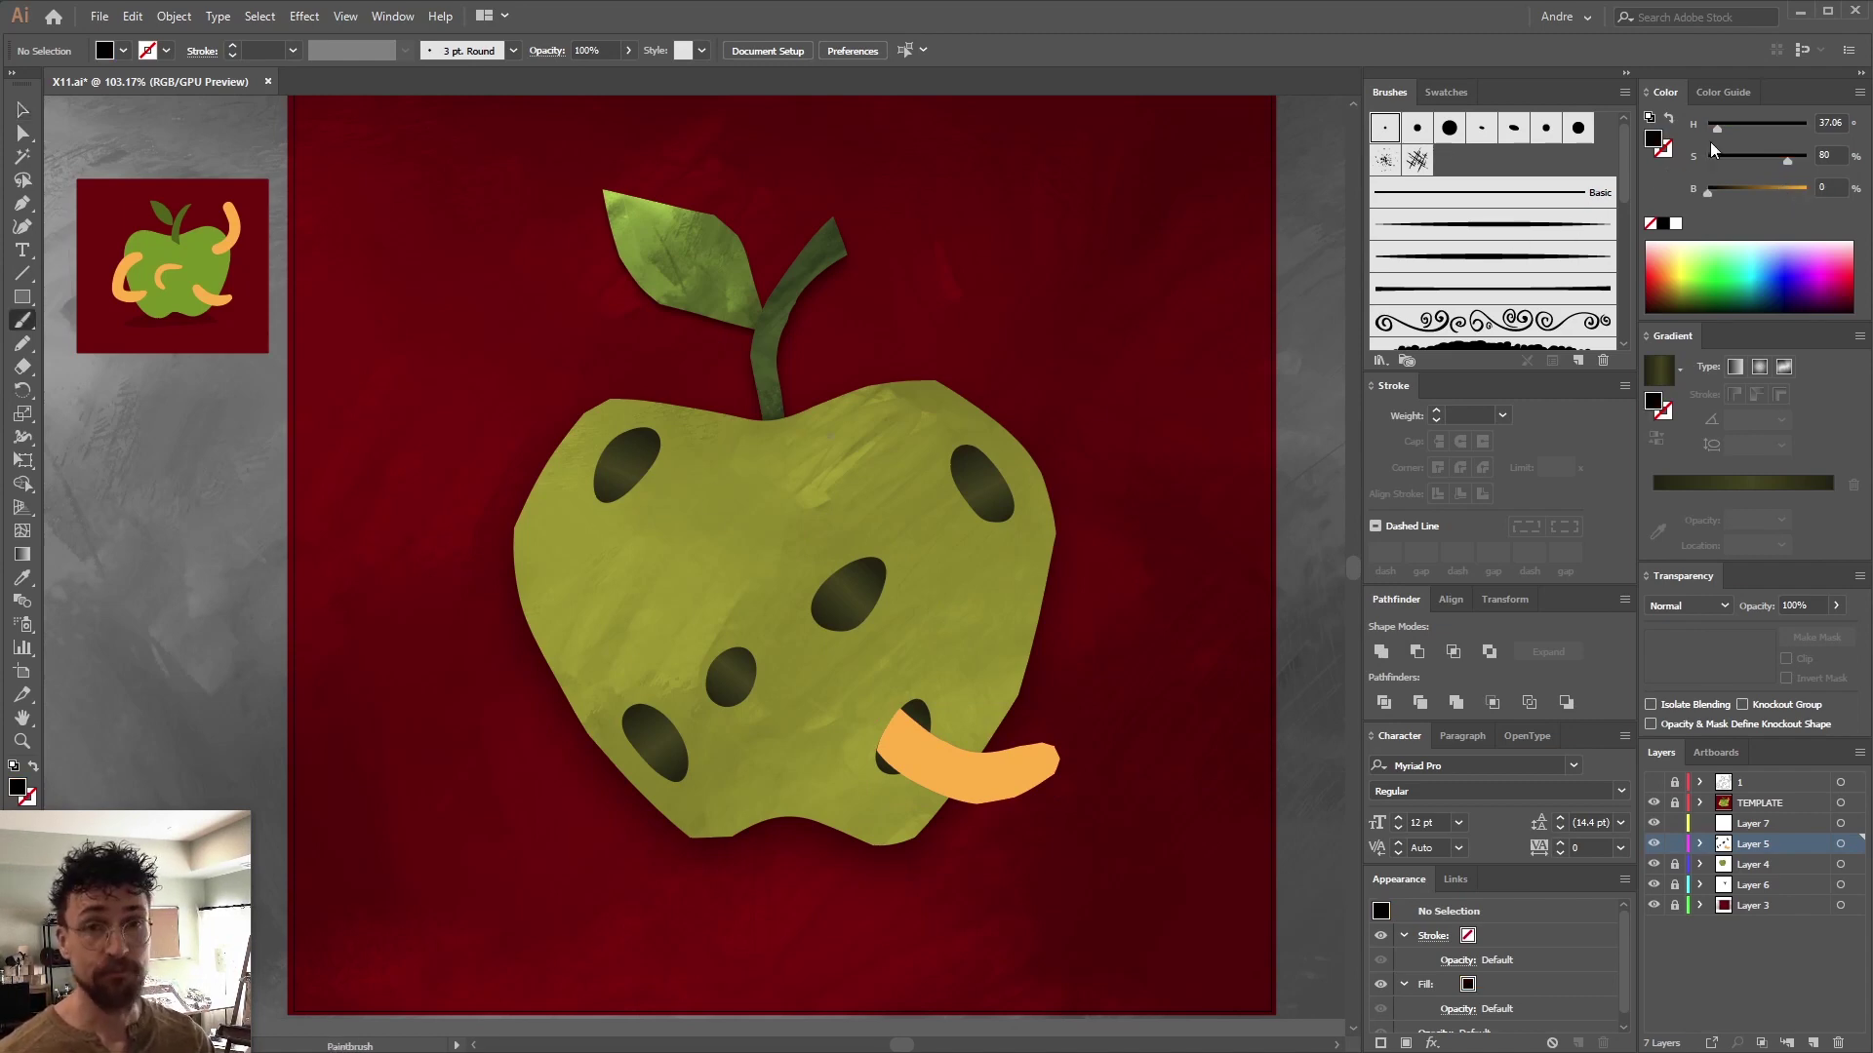
mouse_move(885, 748)
left_mouse_down()
mouse_move(964, 812)
mouse_move(1019, 798)
mouse_move(1060, 758)
mouse_move(884, 745)
left_mouse_up()
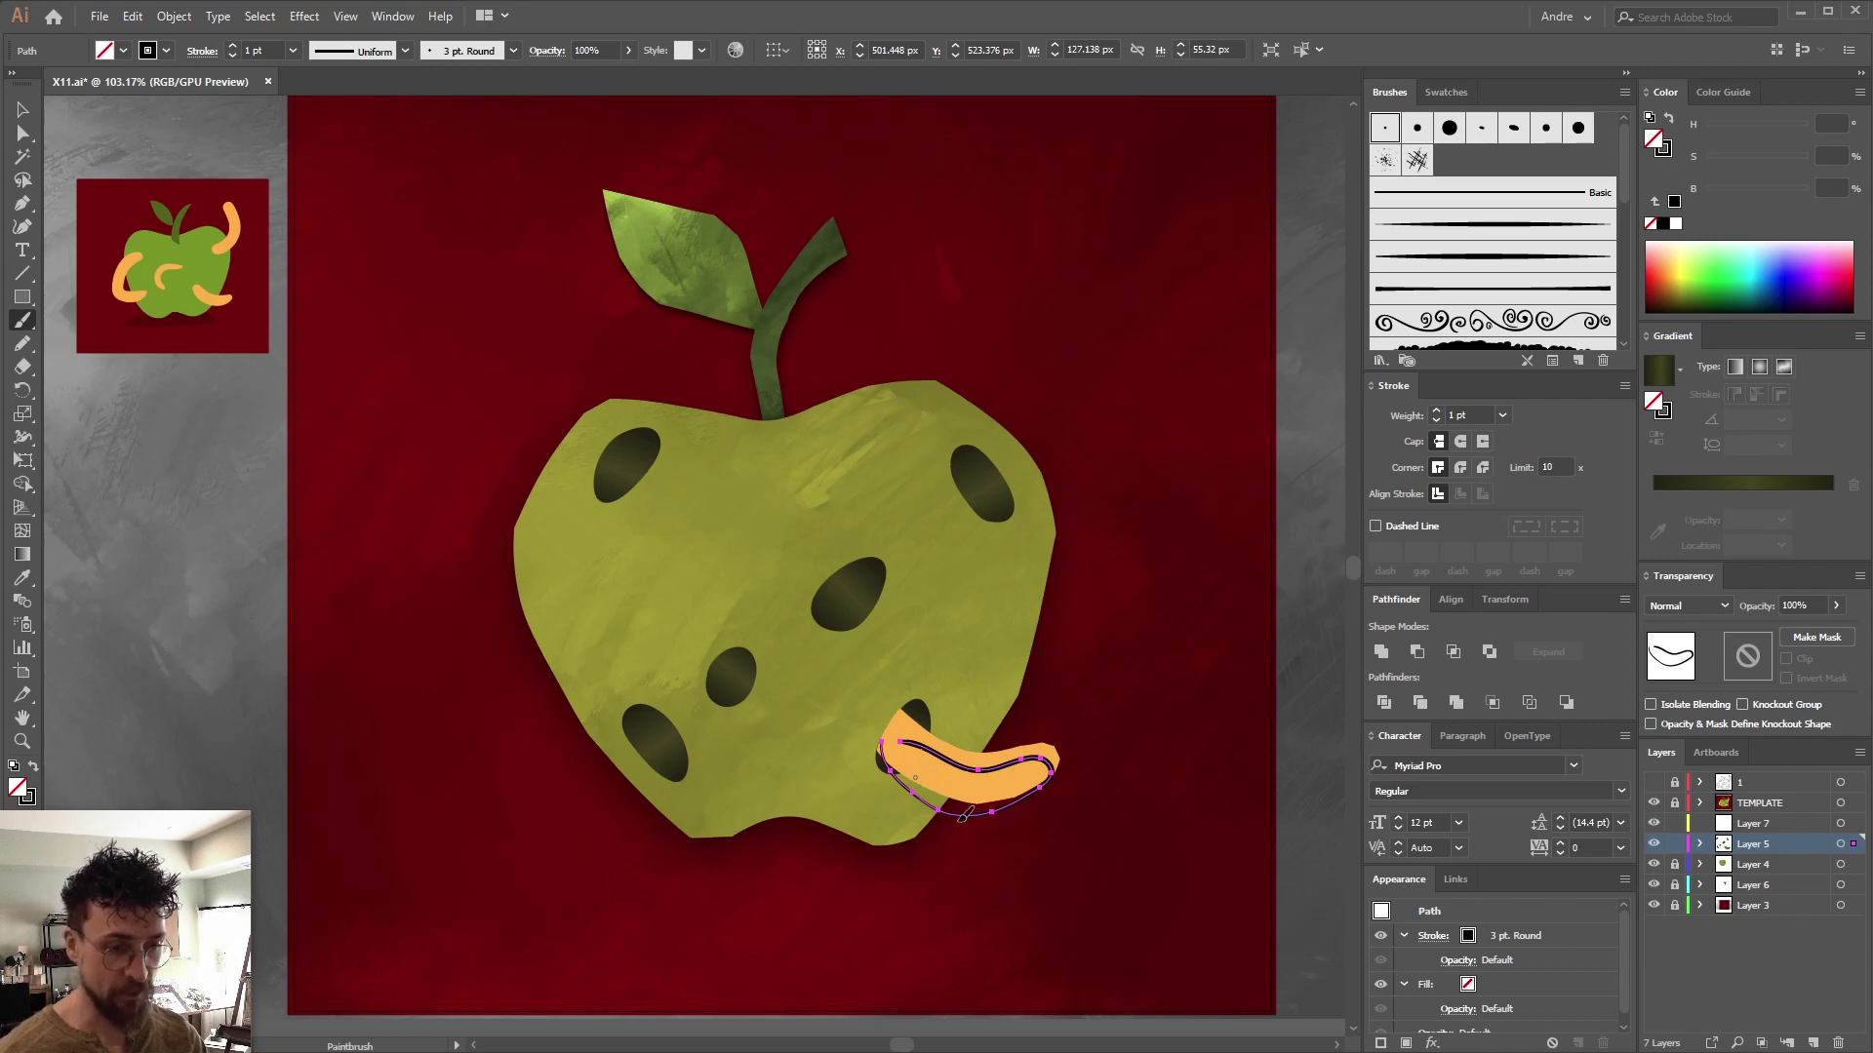
mouse_move(1022, 796)
left_mouse_down()
mouse_move(1051, 765)
mouse_move(871, 712)
left_mouse_up()
key("v")
key("shift+x")
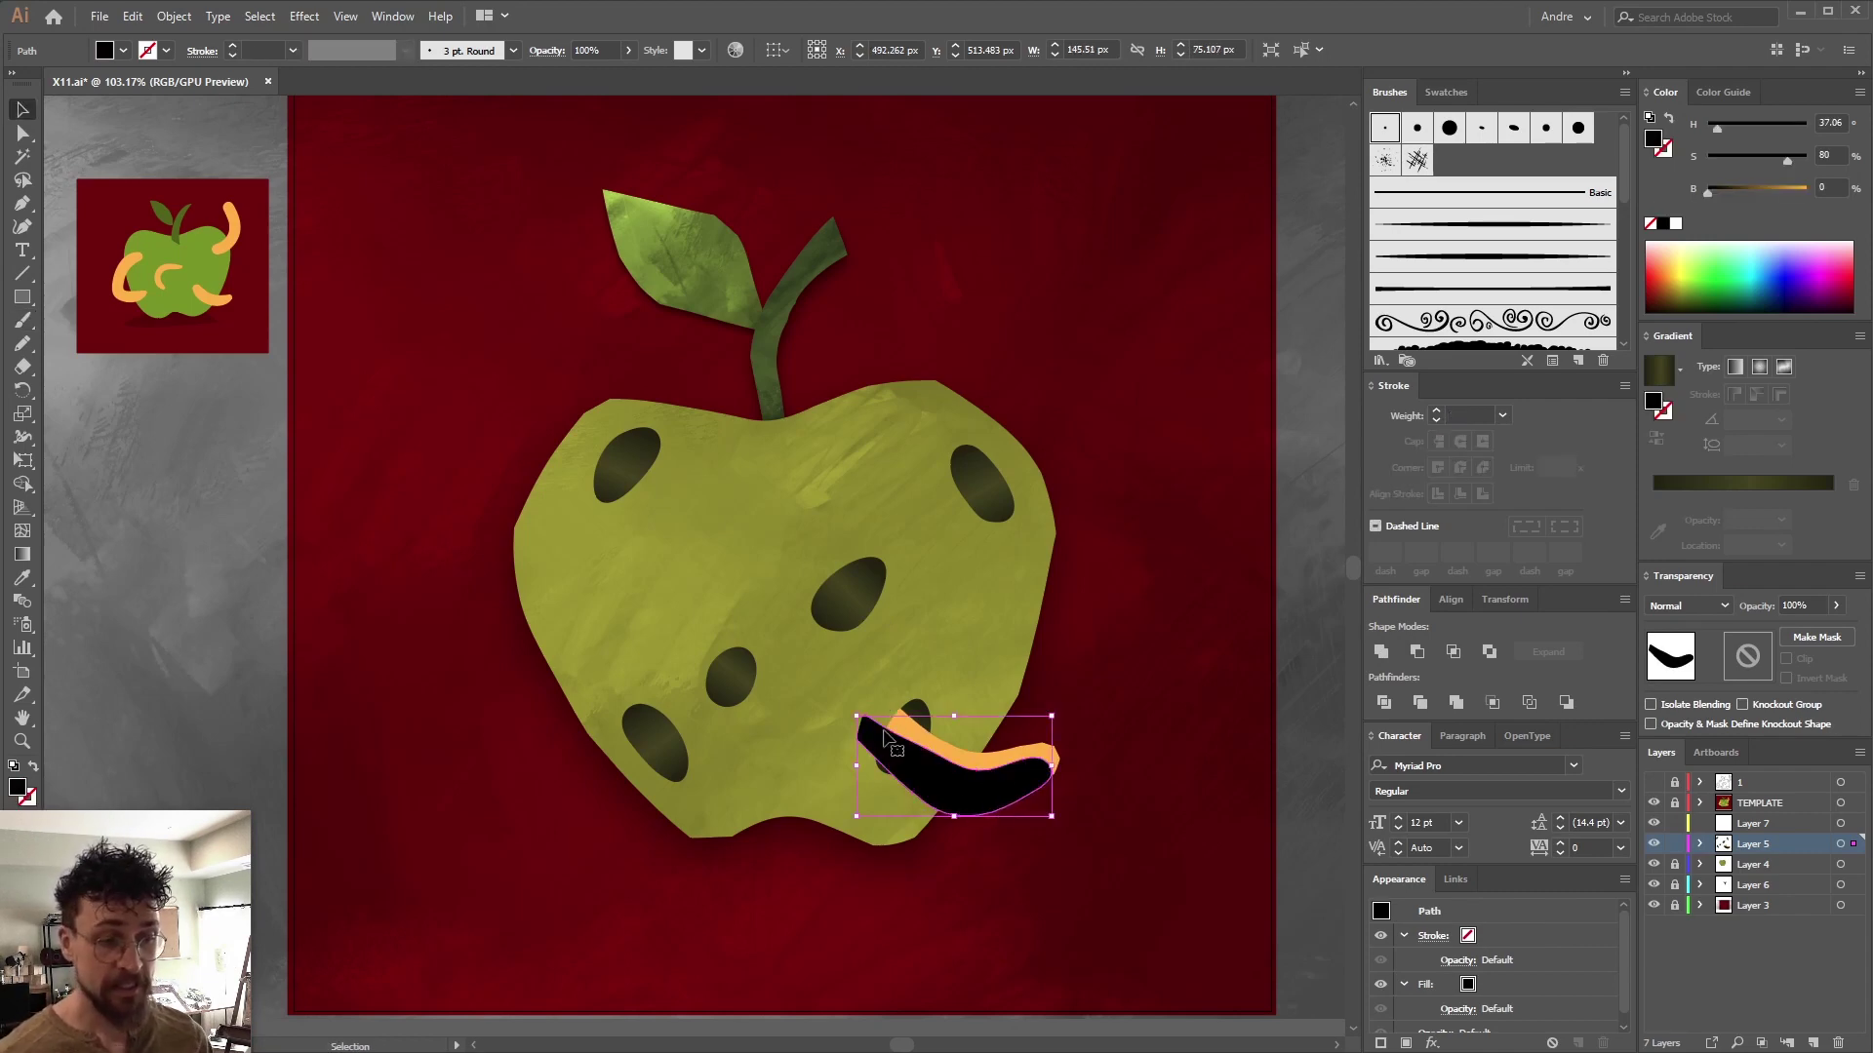
Cut the black shadow shape and paste it behind the orange worm
key("a")
key("v")
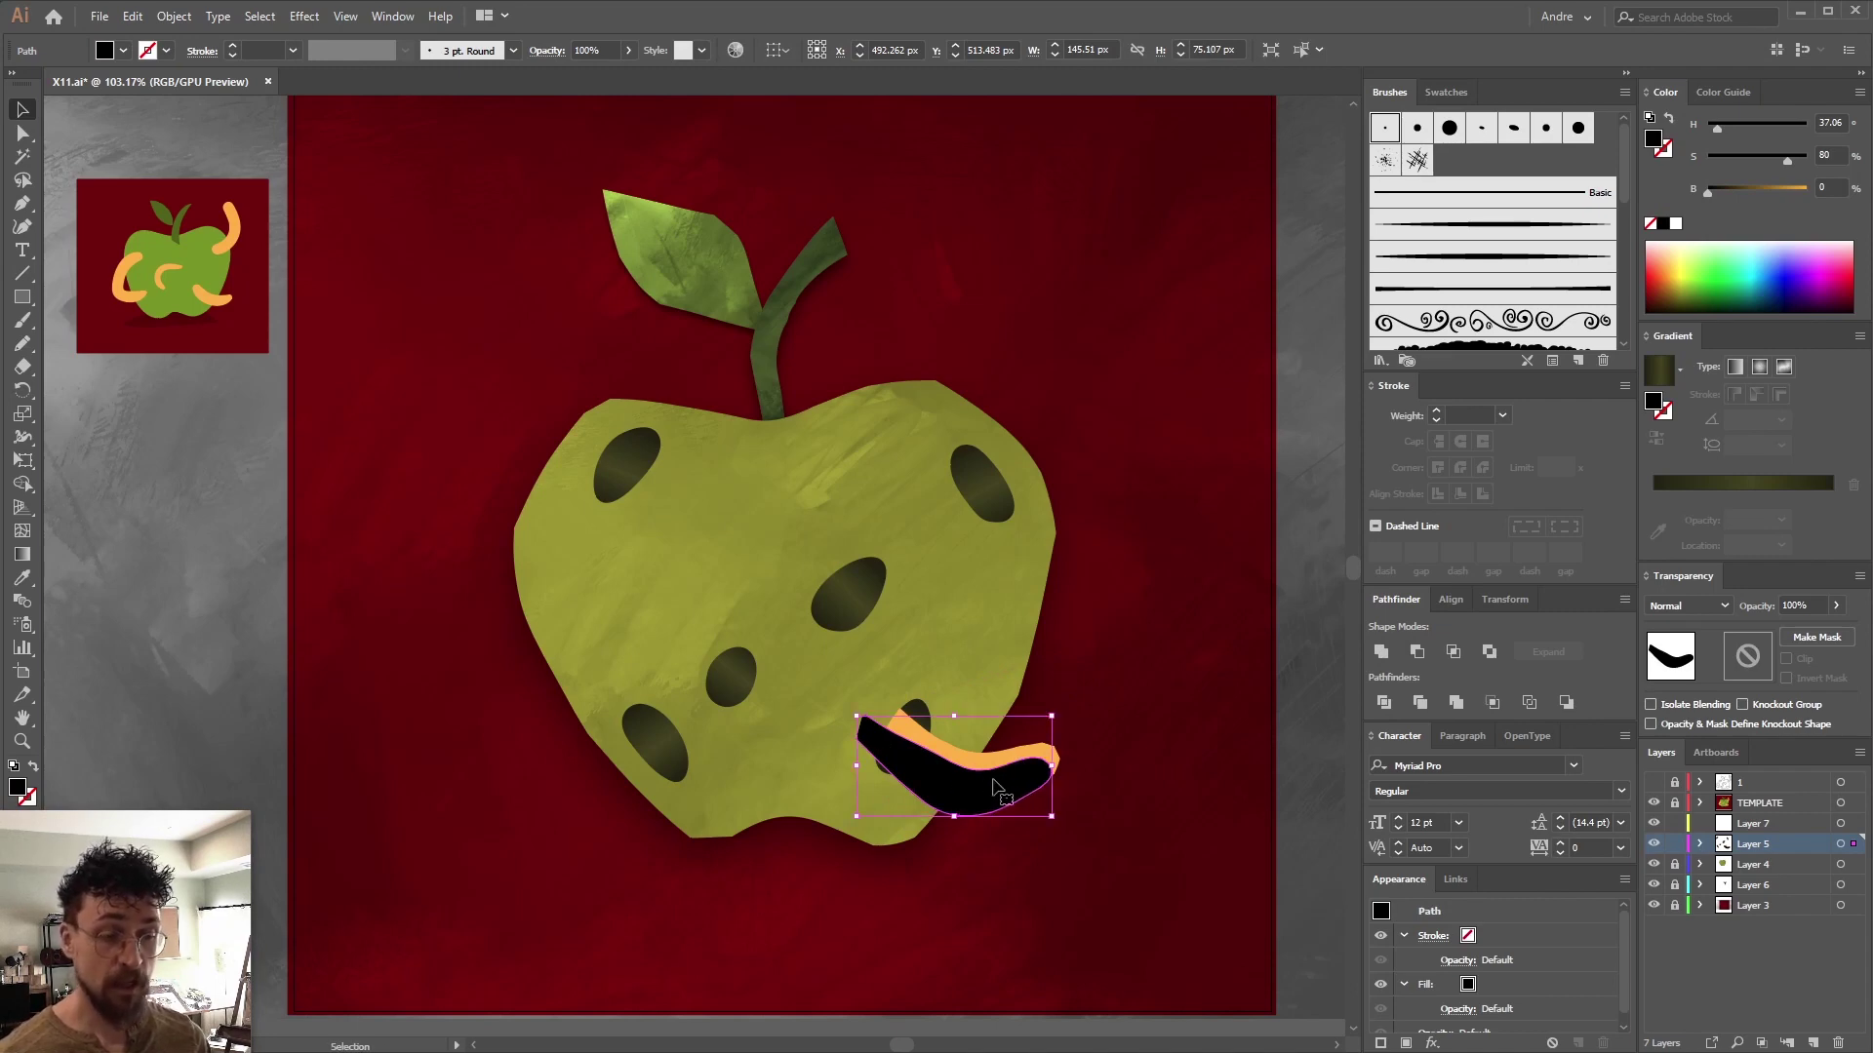
key("ctrl+x")
key("a")
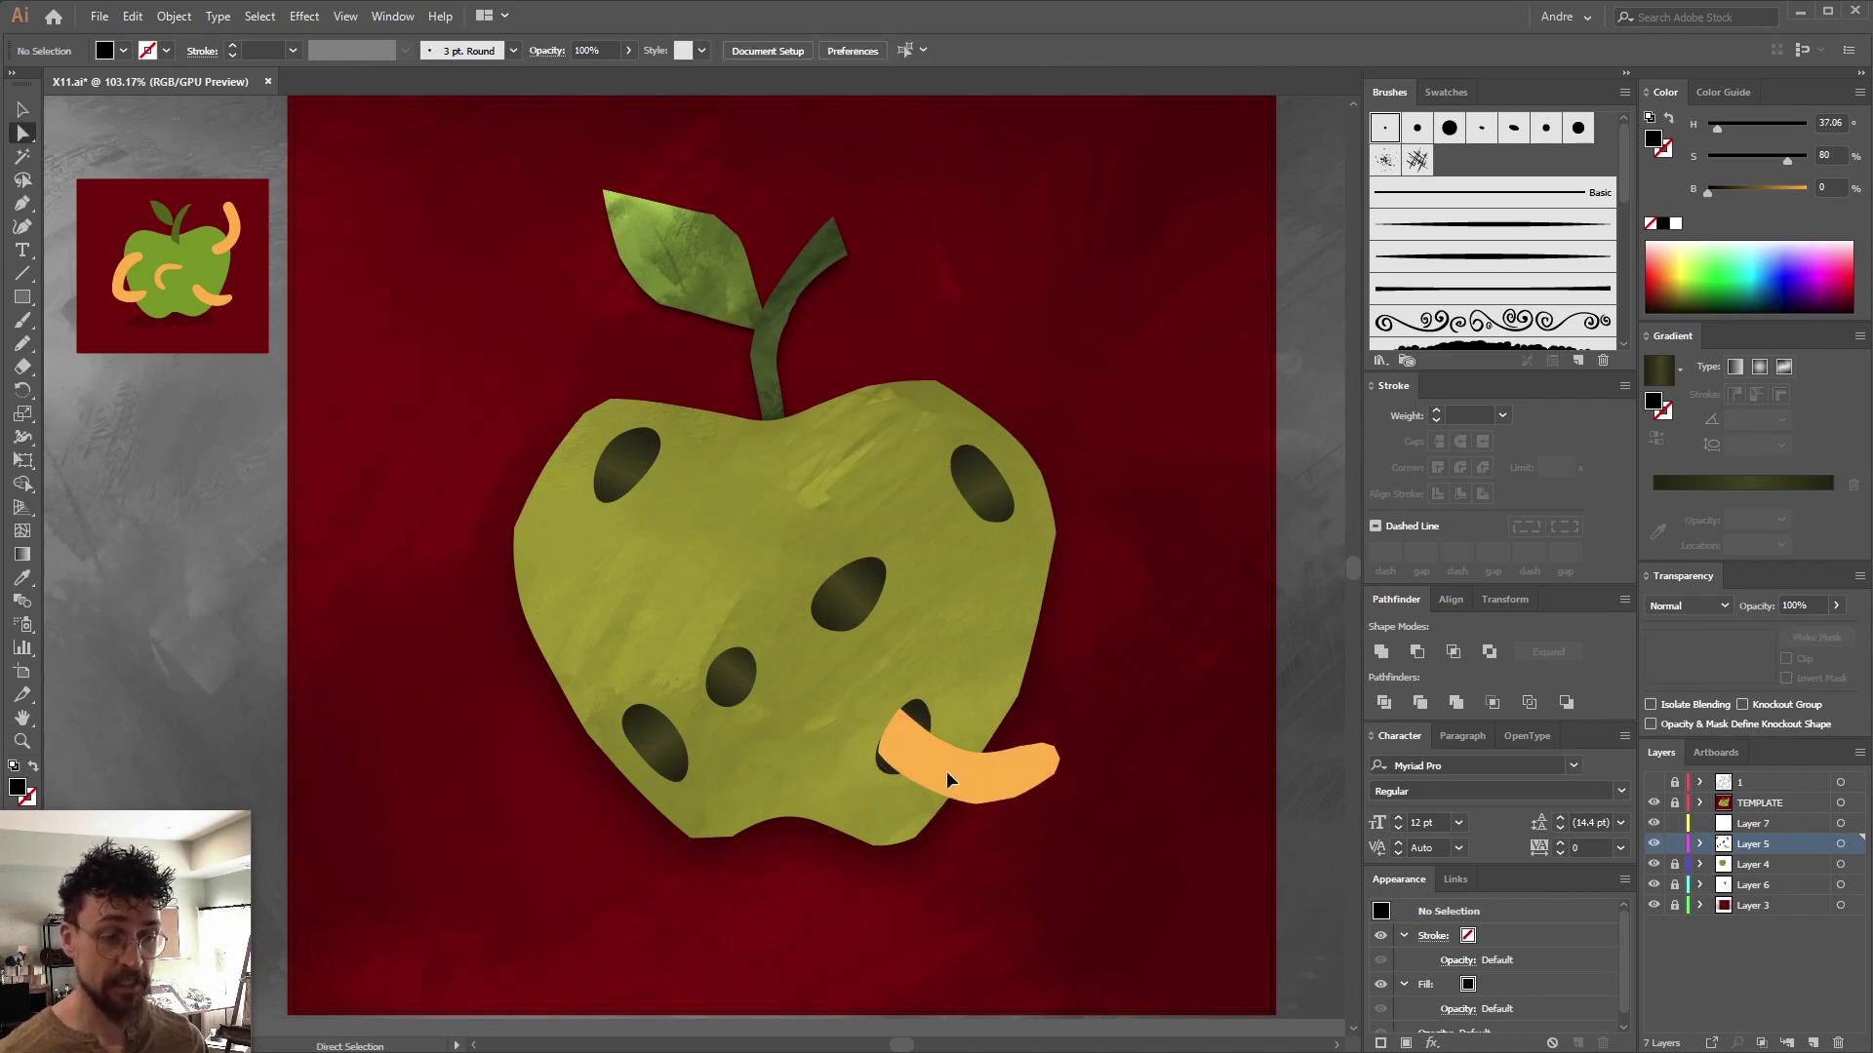
left_click(948, 781)
key("ctrl+f")
key("ctrl+z")
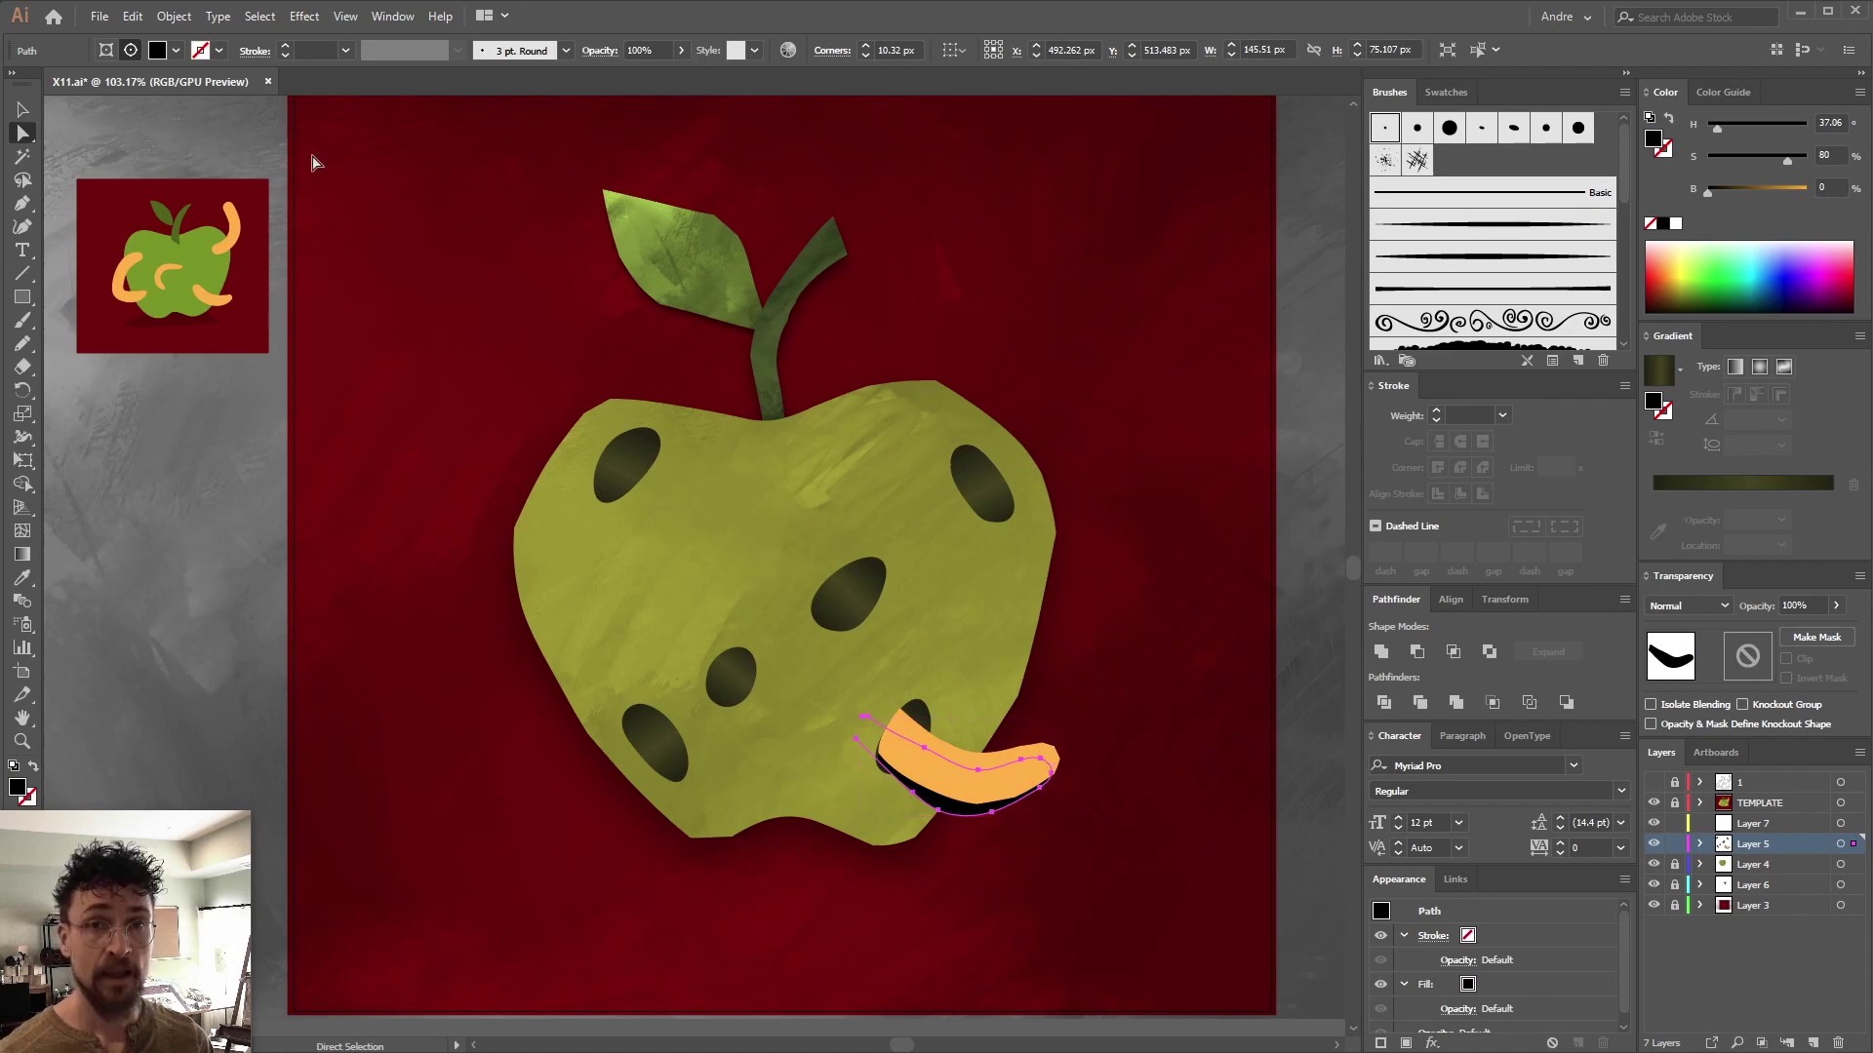
Apply a Gaussian Blur with a 20-pixel radius and preview on to the worm's black shadow shape
left_click(304, 16)
mouse_move(459, 341)
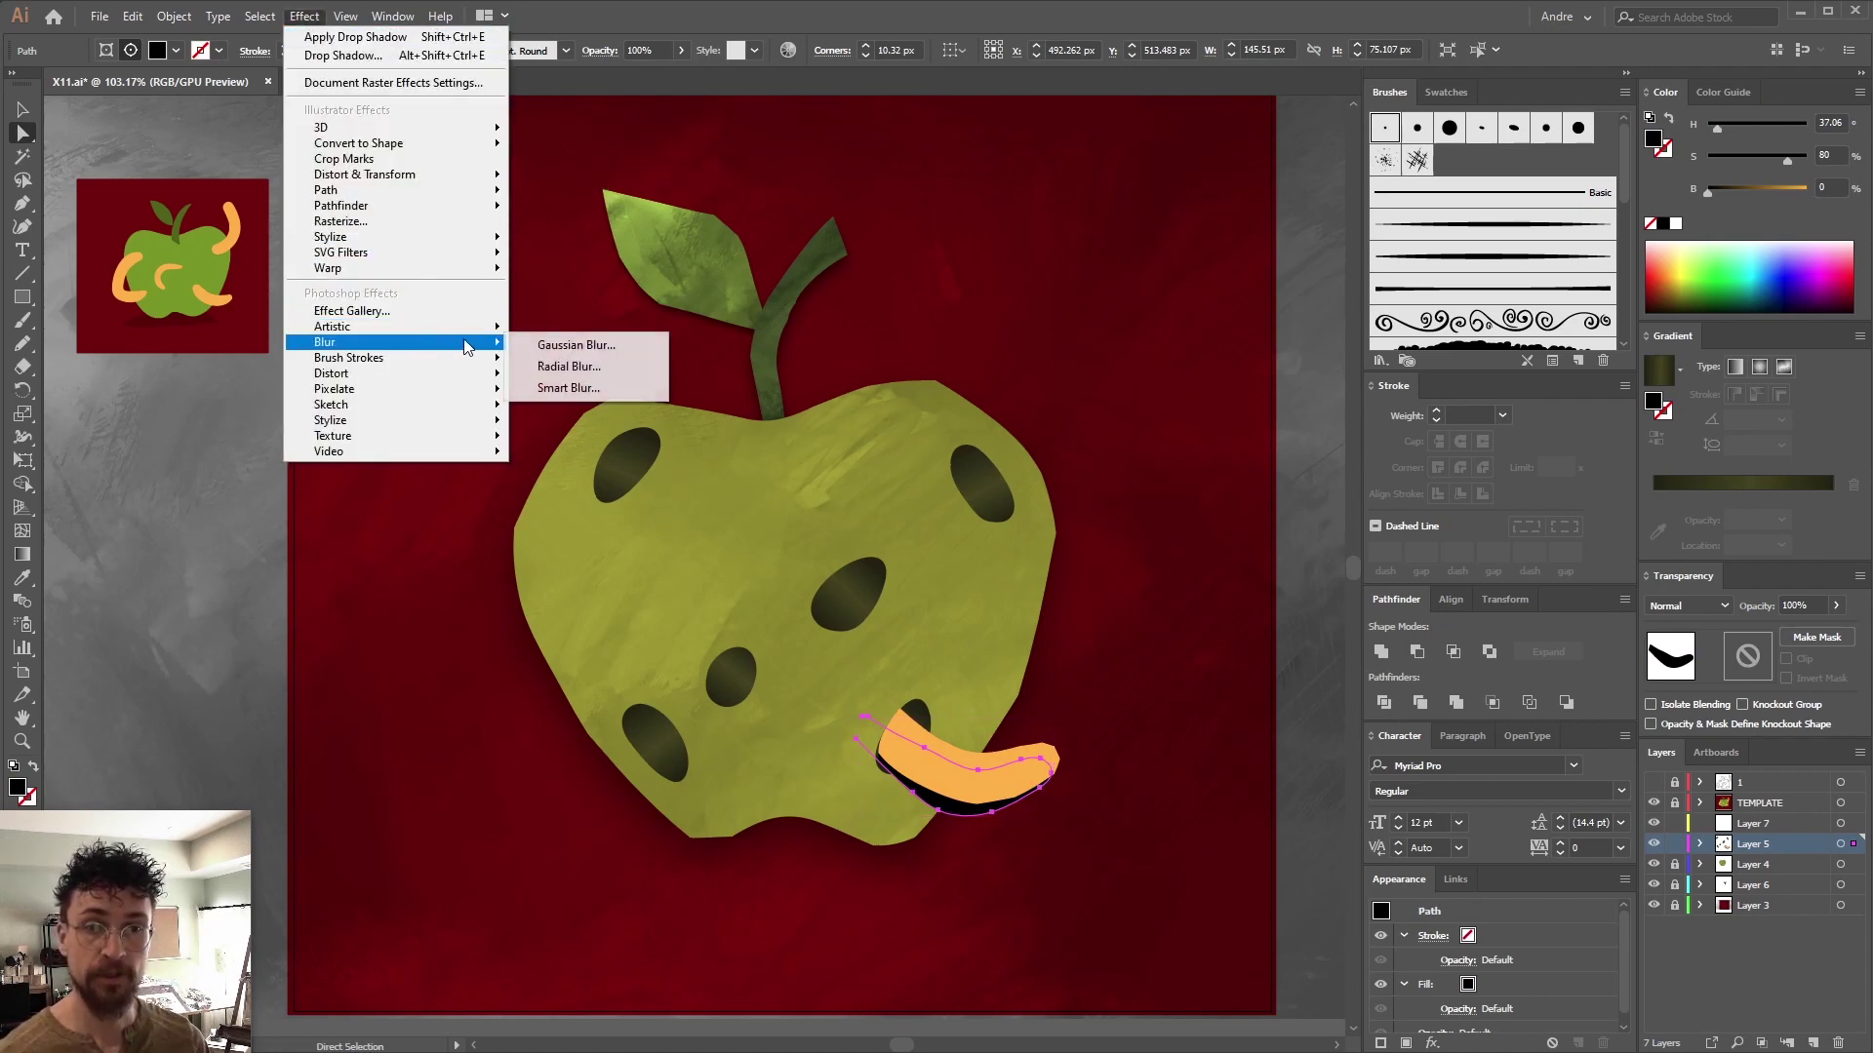
left_click(595, 342)
left_click(332, 205)
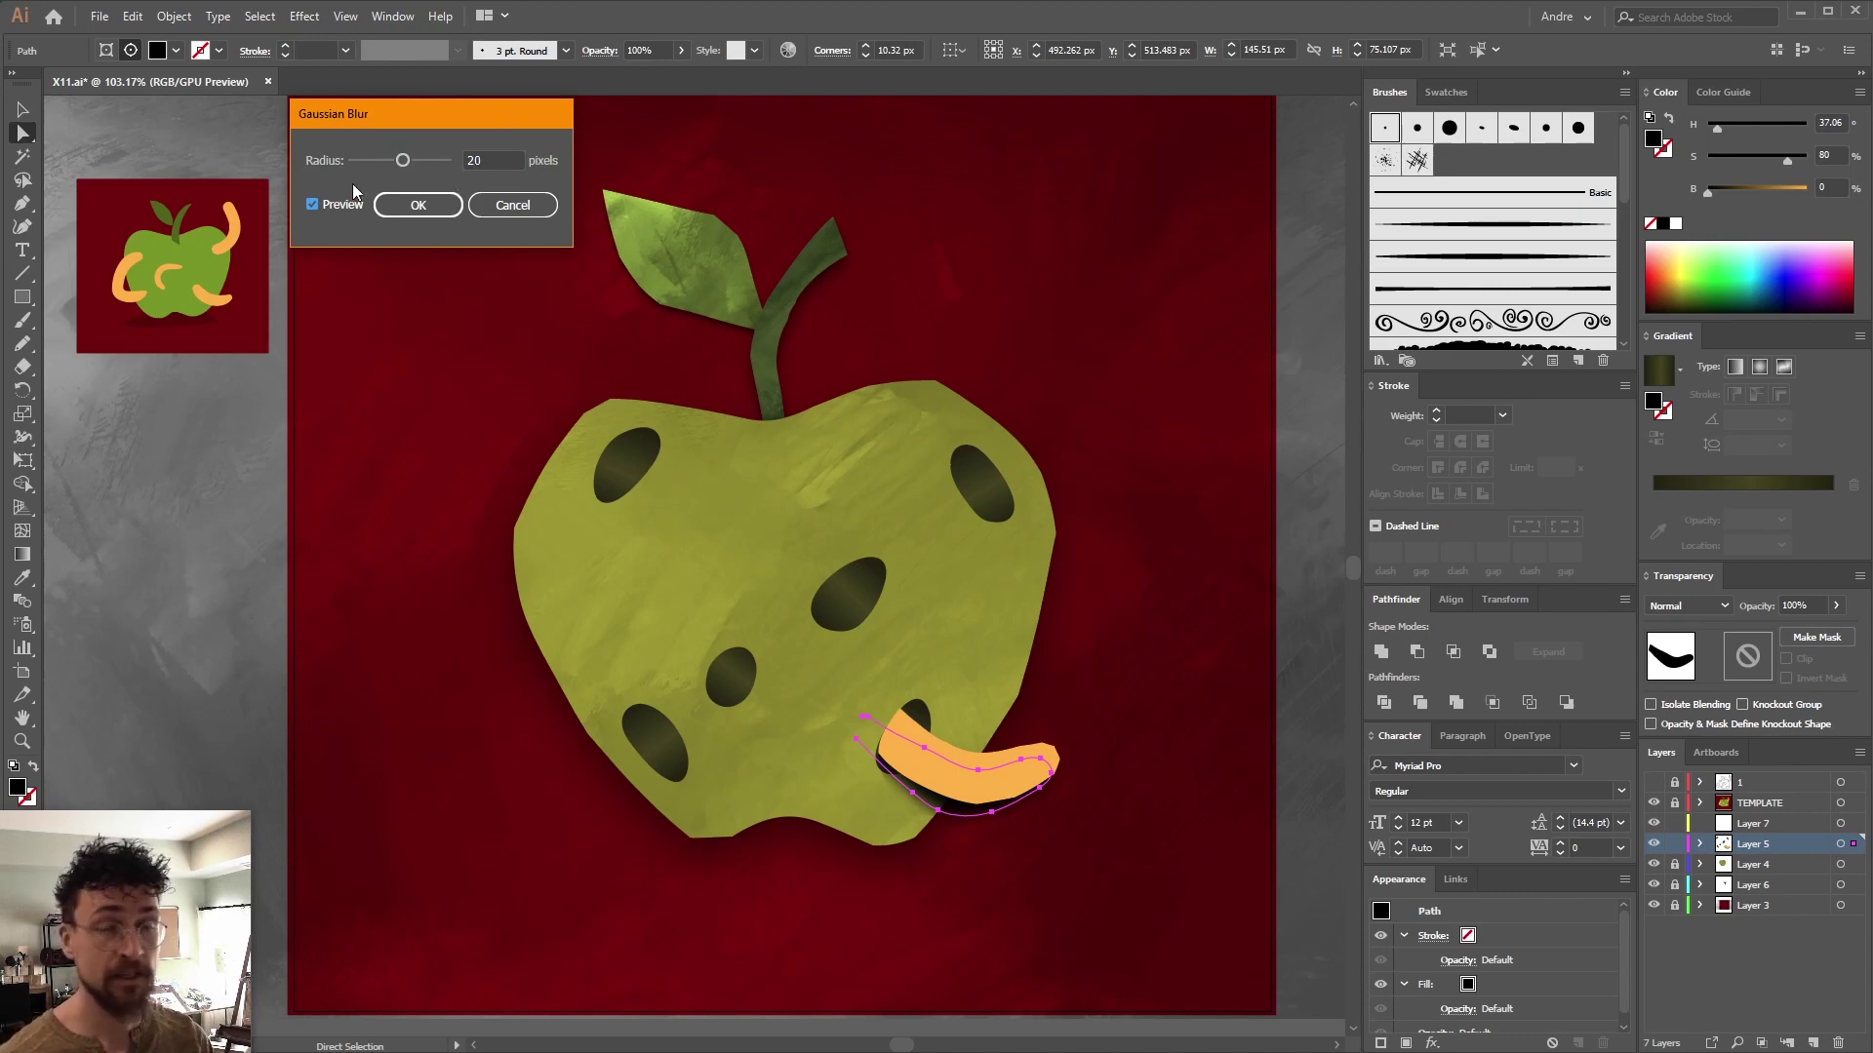
left_click(417, 205)
Set the blurred worm shadow's opacity to 50% and deselect it
left_click(1816, 602)
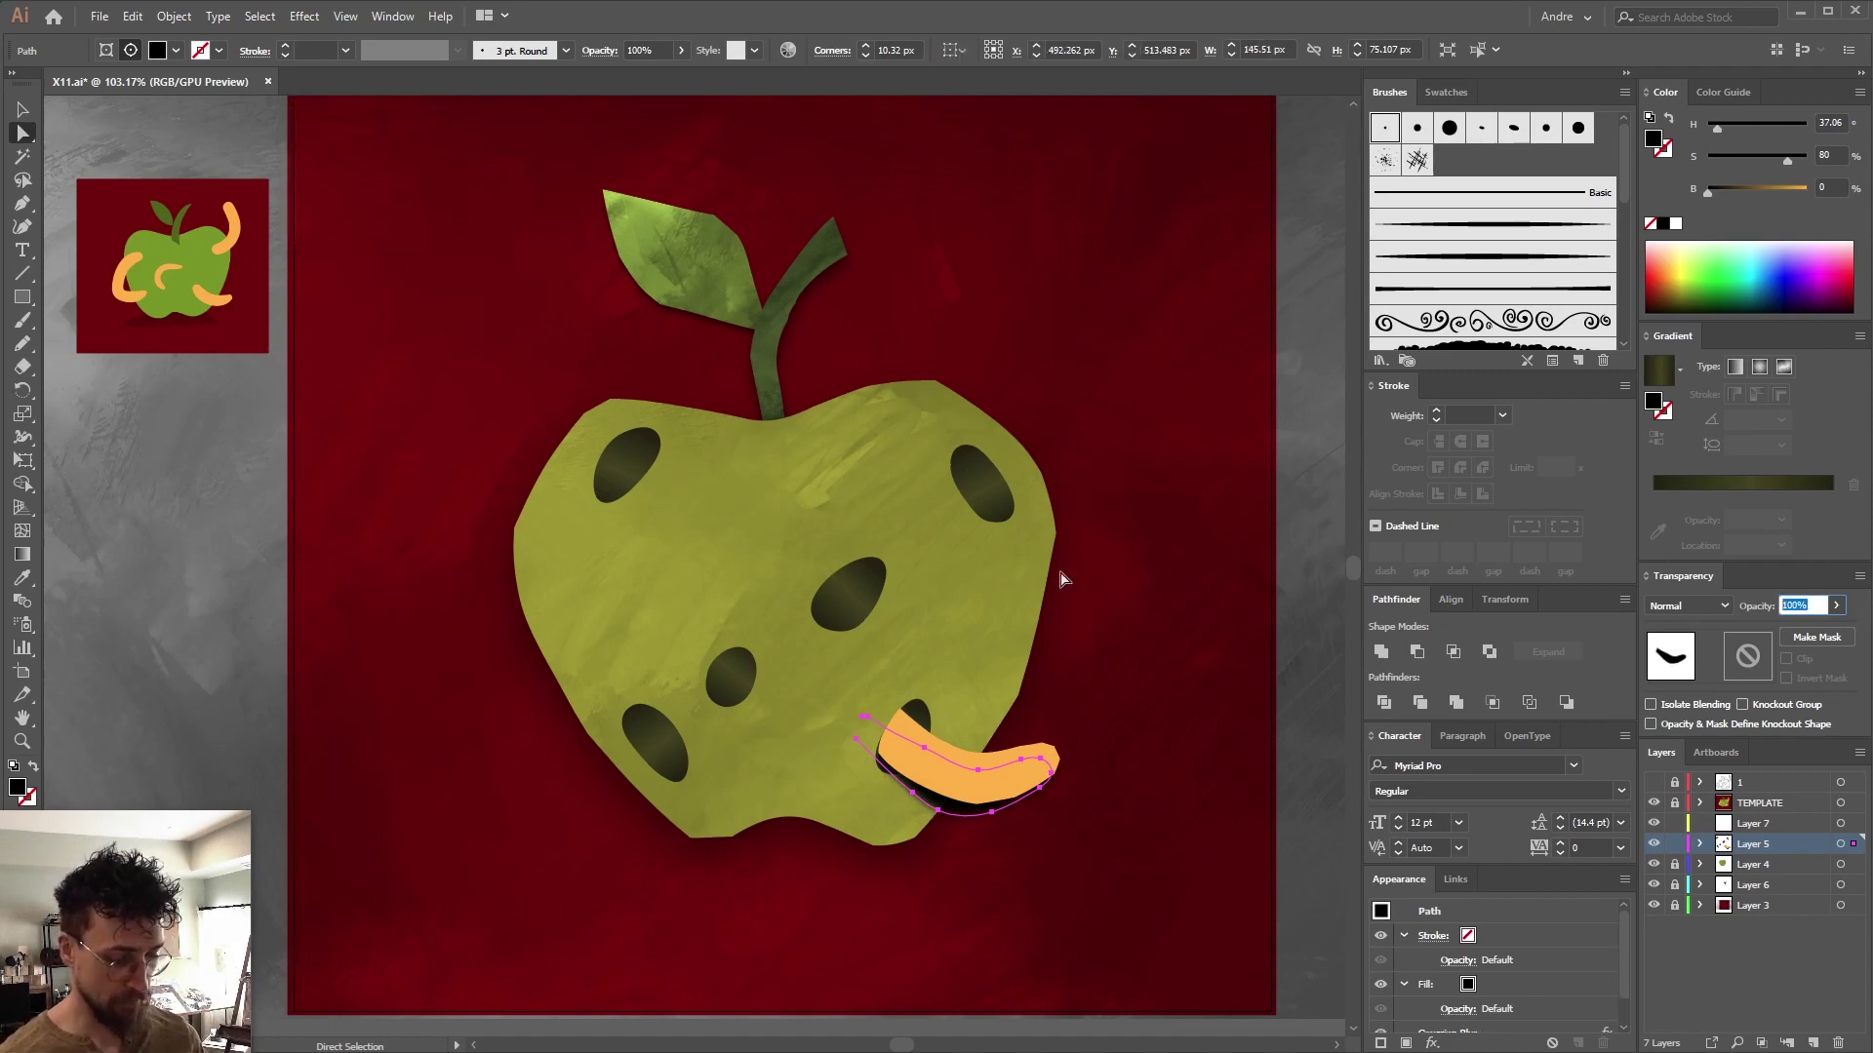
type("50")
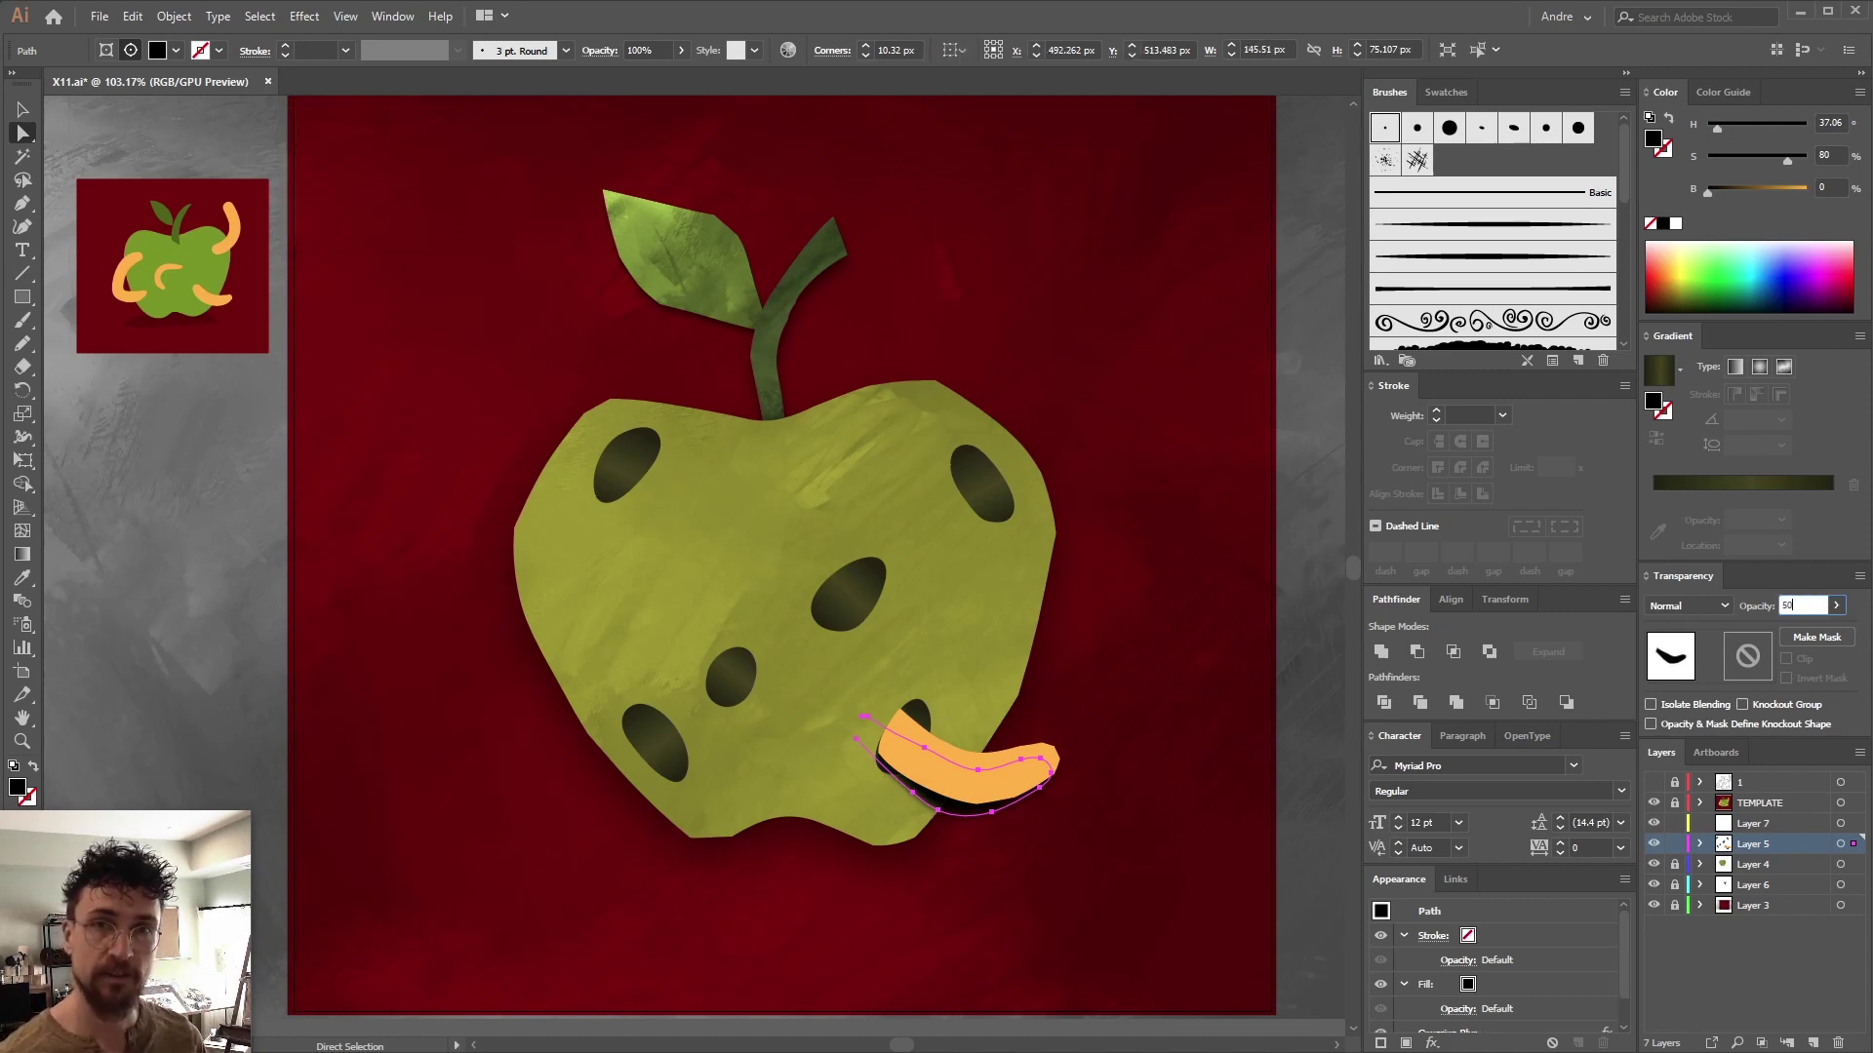
left_click(1061, 579)
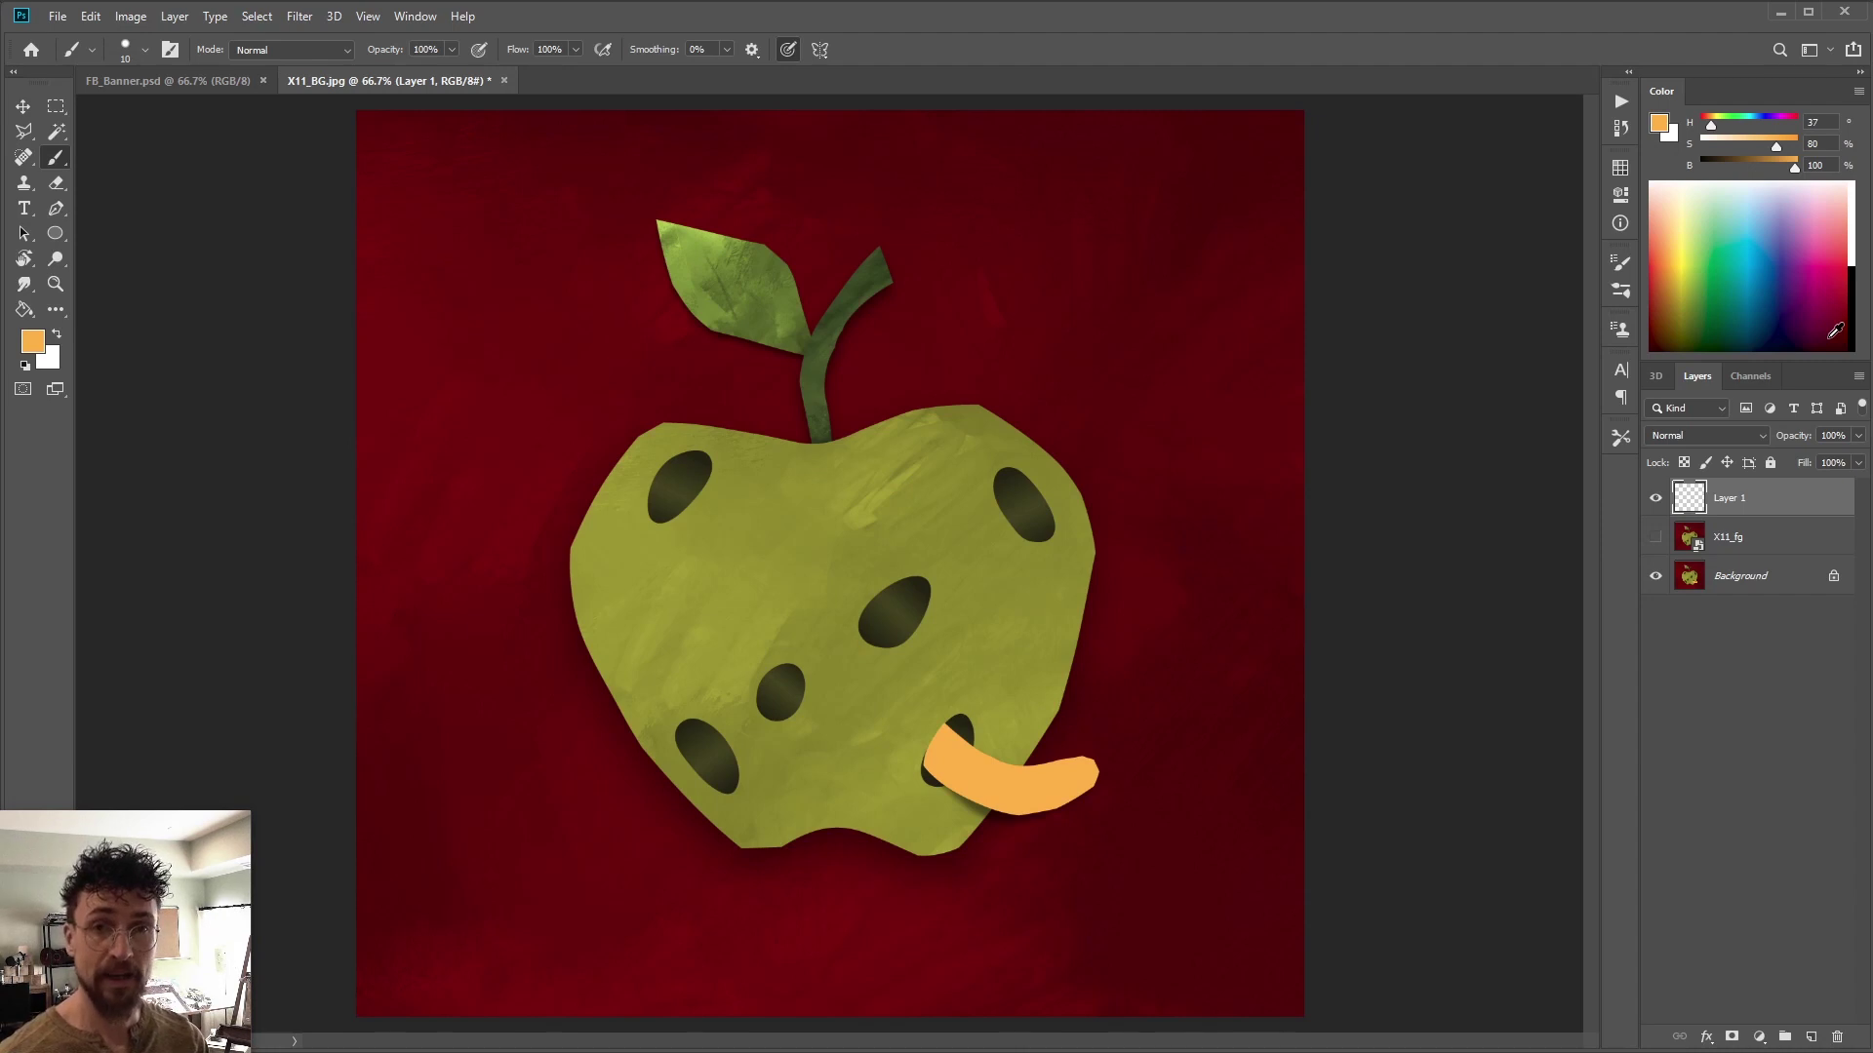
In Photoshop, paint and trim an orange worm looping between the apple's two left holes on Layer 1, using the X11_fg sketch as a guide
left_click(1656, 538)
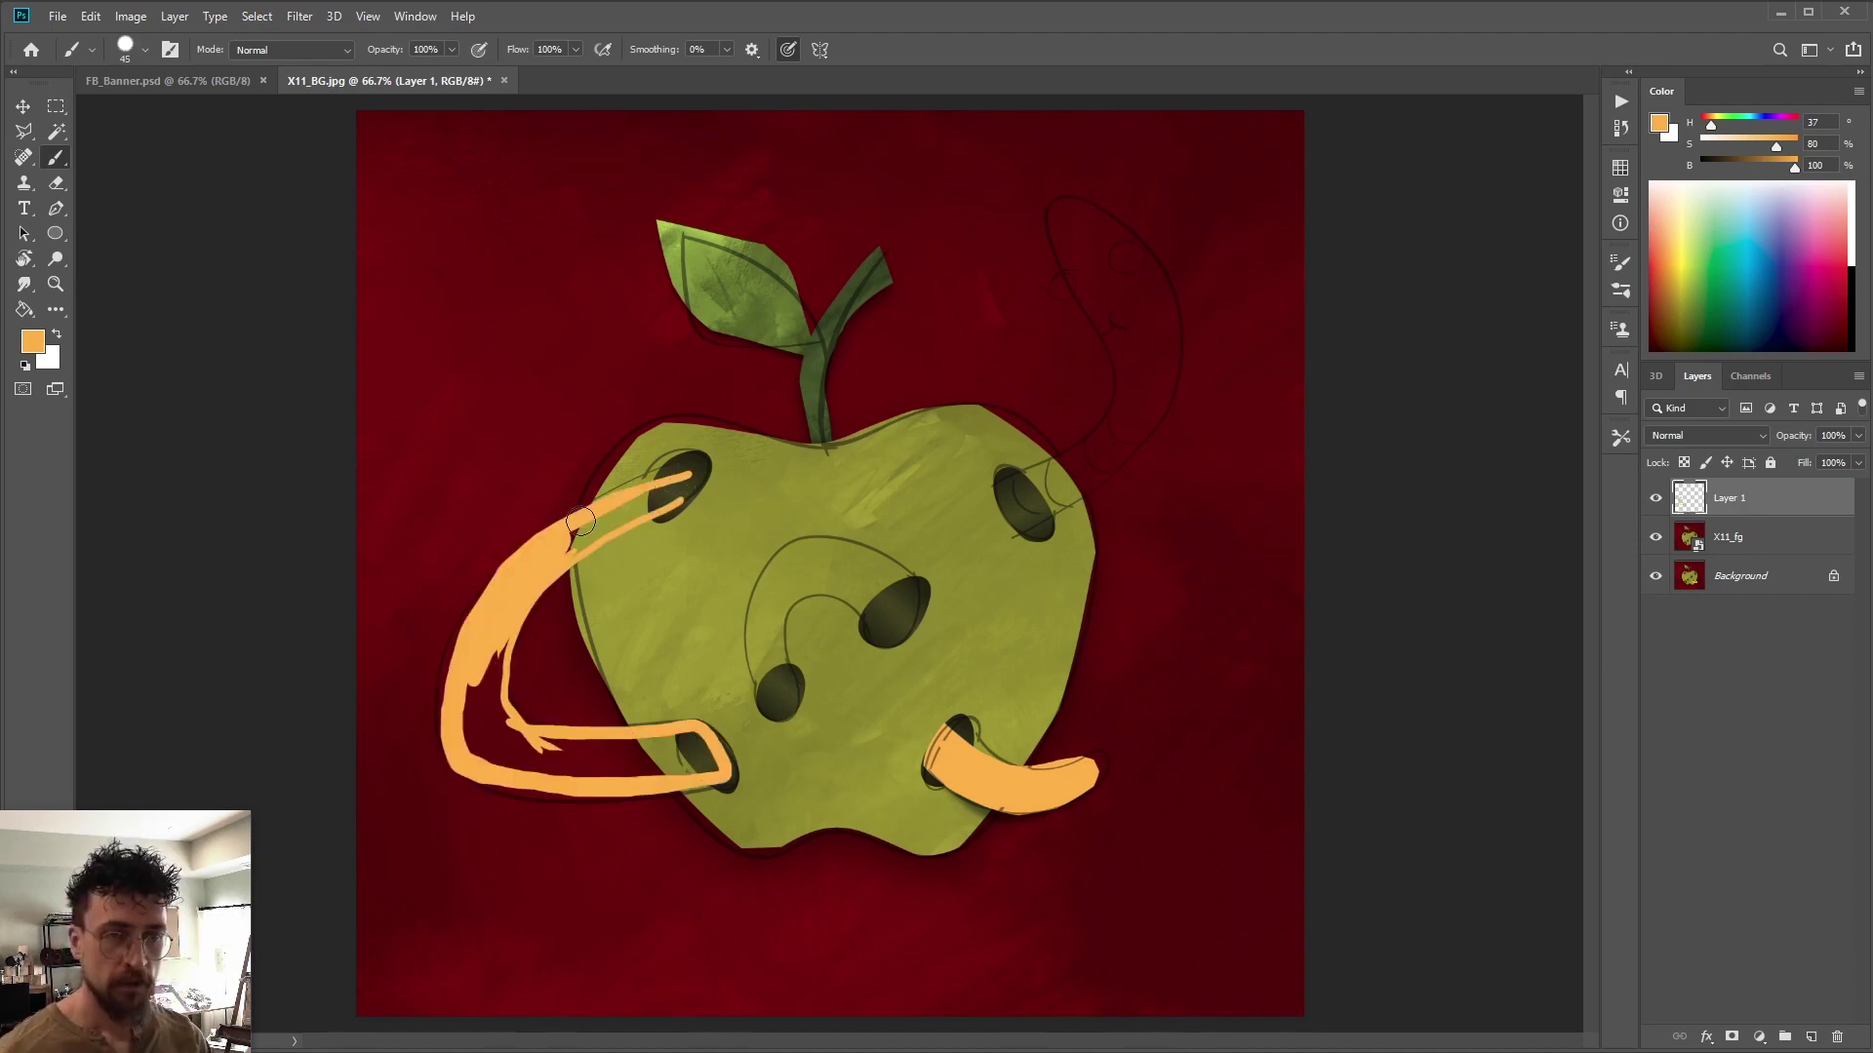
mouse_move(532, 541)
left_mouse_down()
mouse_move(701, 467)
mouse_move(679, 503)
mouse_move(706, 469)
mouse_move(557, 550)
mouse_move(535, 578)
mouse_move(694, 477)
mouse_move(484, 647)
mouse_move(486, 747)
mouse_move(506, 634)
mouse_move(492, 702)
mouse_move(511, 727)
mouse_move(505, 644)
mouse_move(511, 741)
mouse_move(485, 675)
mouse_move(490, 756)
mouse_move(470, 745)
mouse_move(793, 765)
left_mouse_up()
key("e")
mouse_move(536, 703)
left_mouse_down()
mouse_move(544, 719)
mouse_move(707, 707)
left_mouse_up()
mouse_move(439, 635)
left_mouse_down()
mouse_move(438, 746)
mouse_move(473, 795)
left_mouse_up()
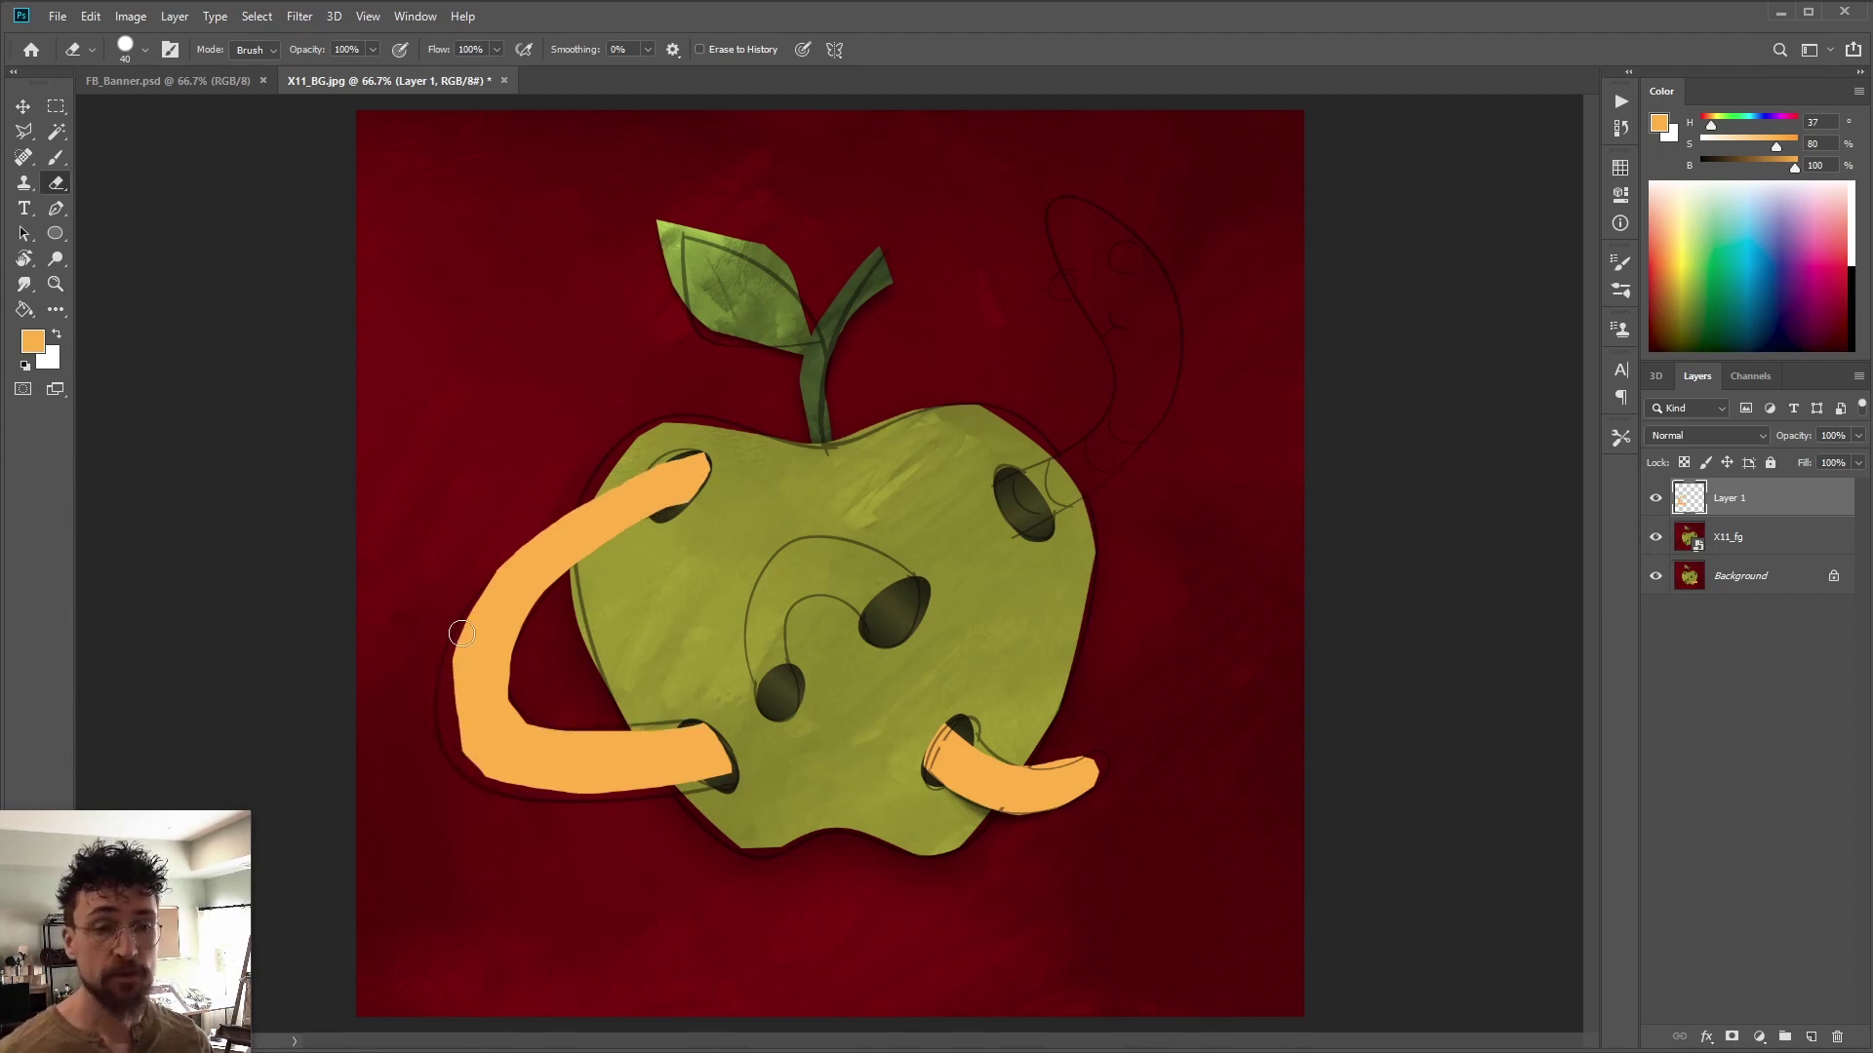
left_click(1655, 537)
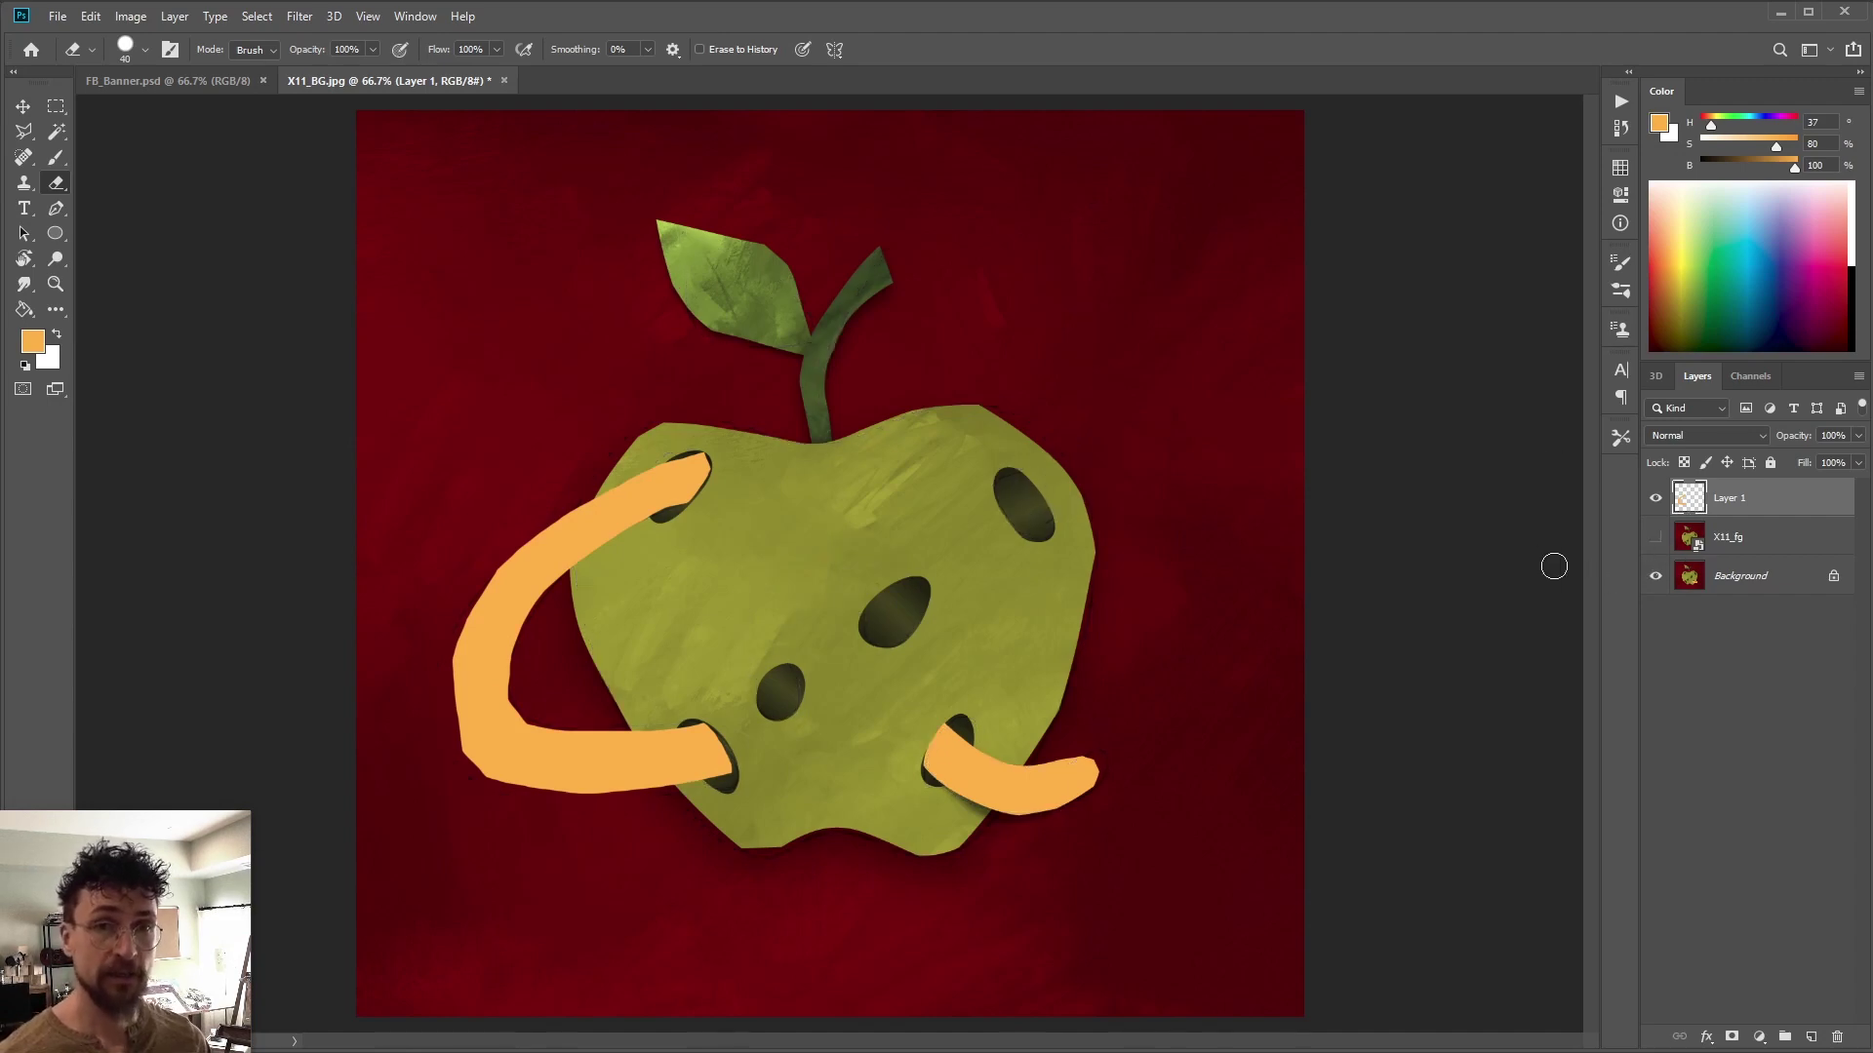
Open the layer style of Layer 1 and enable Drop Shadow for the painted worm
double_click(1690, 500)
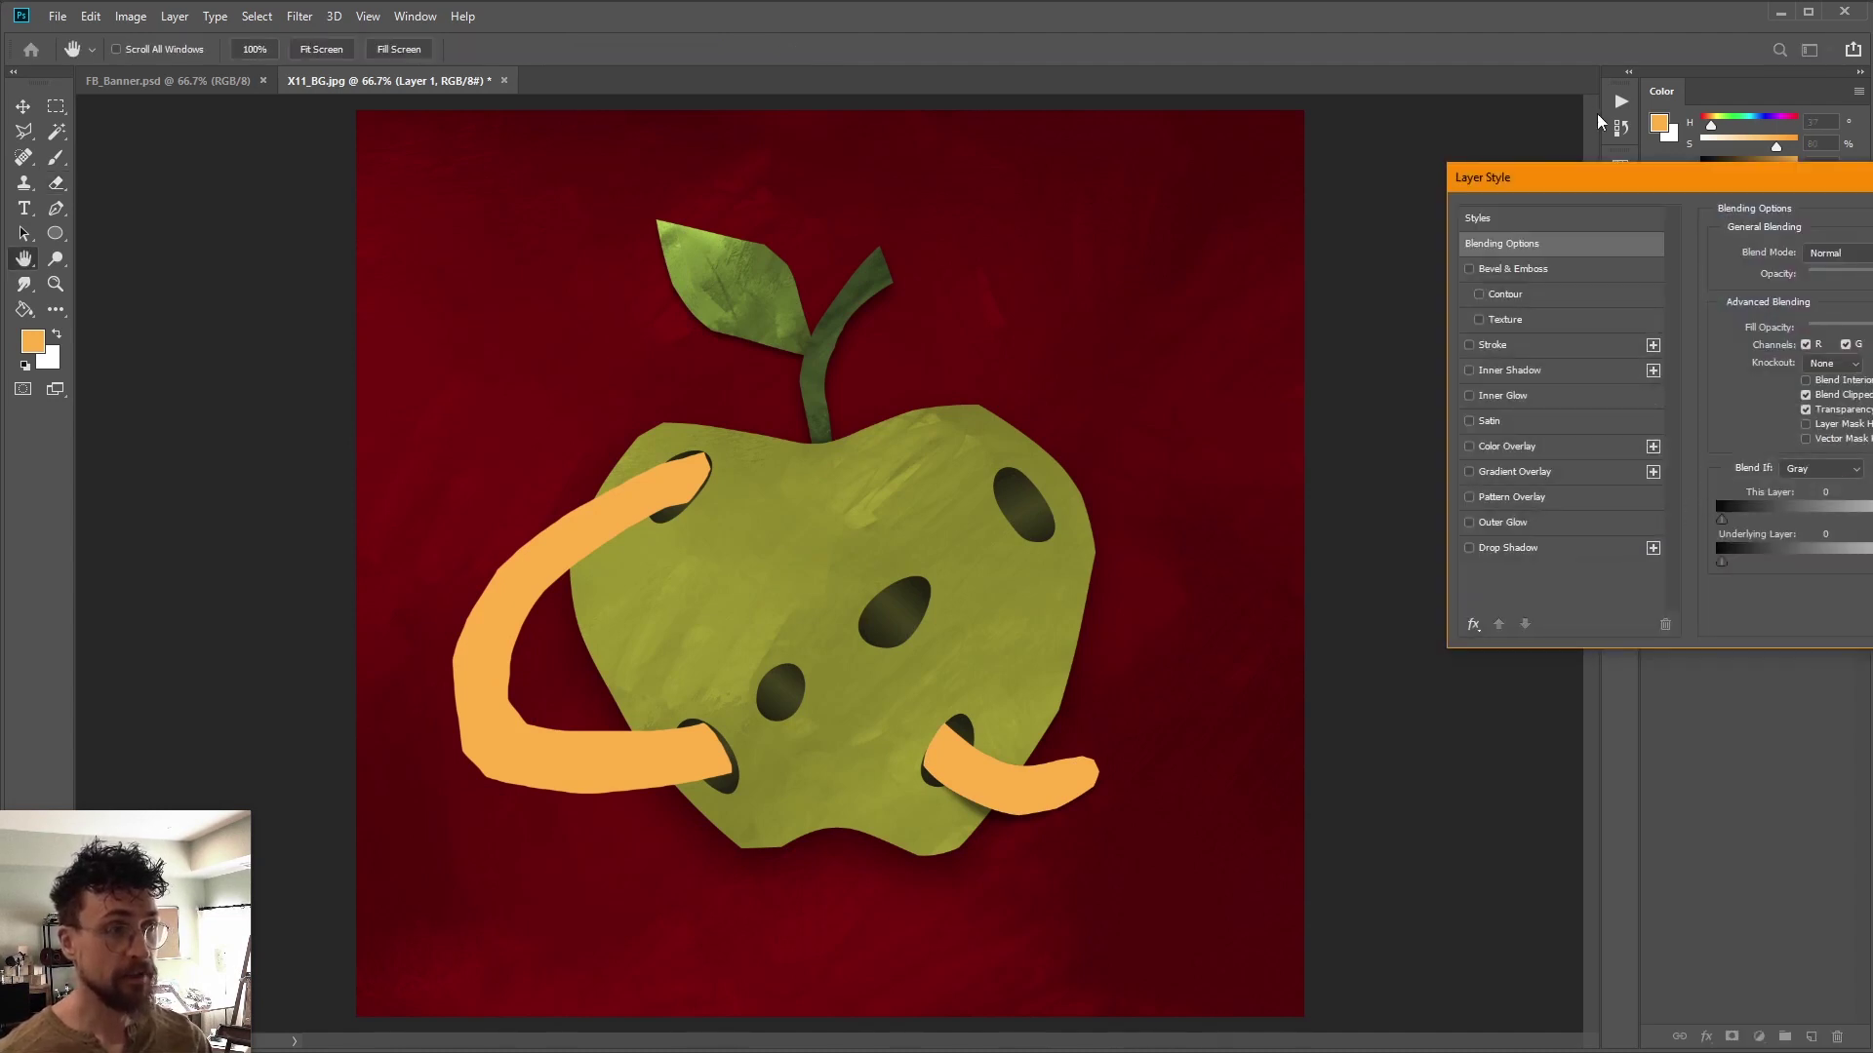
left_click_drag(1561, 186, 1037, 119)
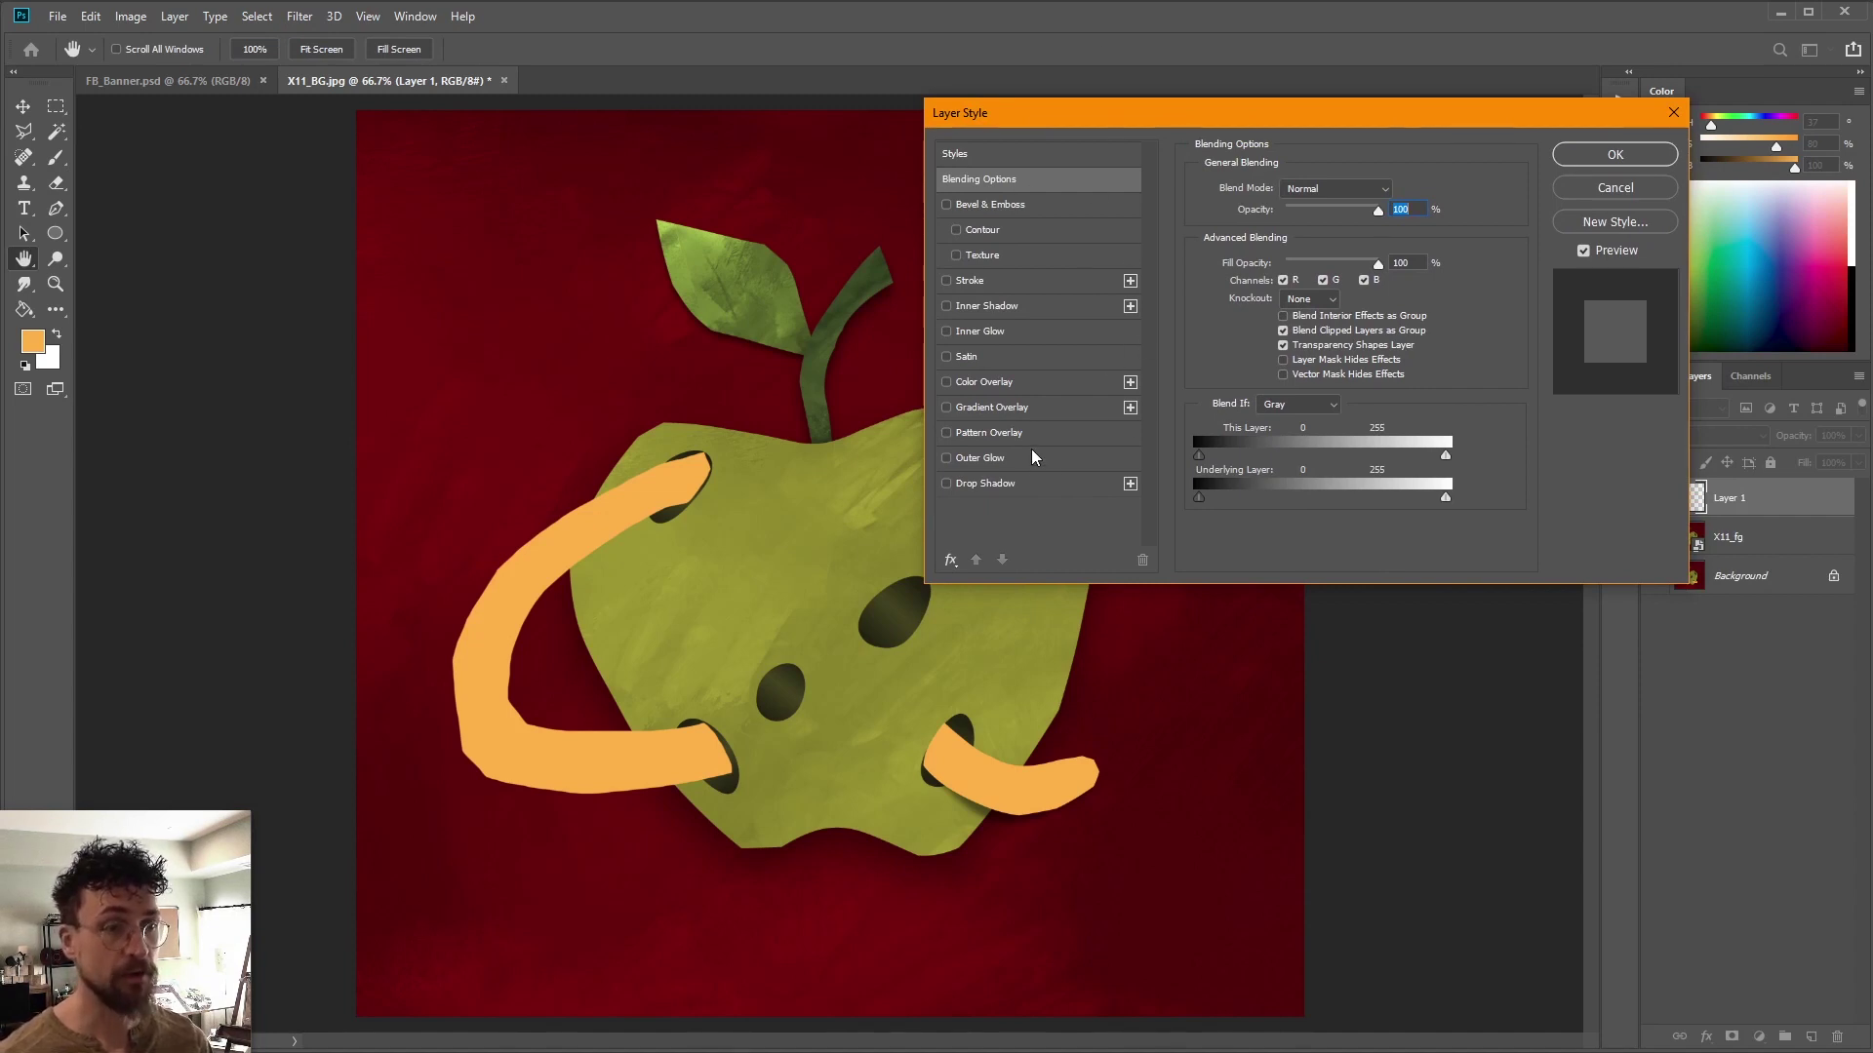
left_click(946, 483)
left_click(997, 485)
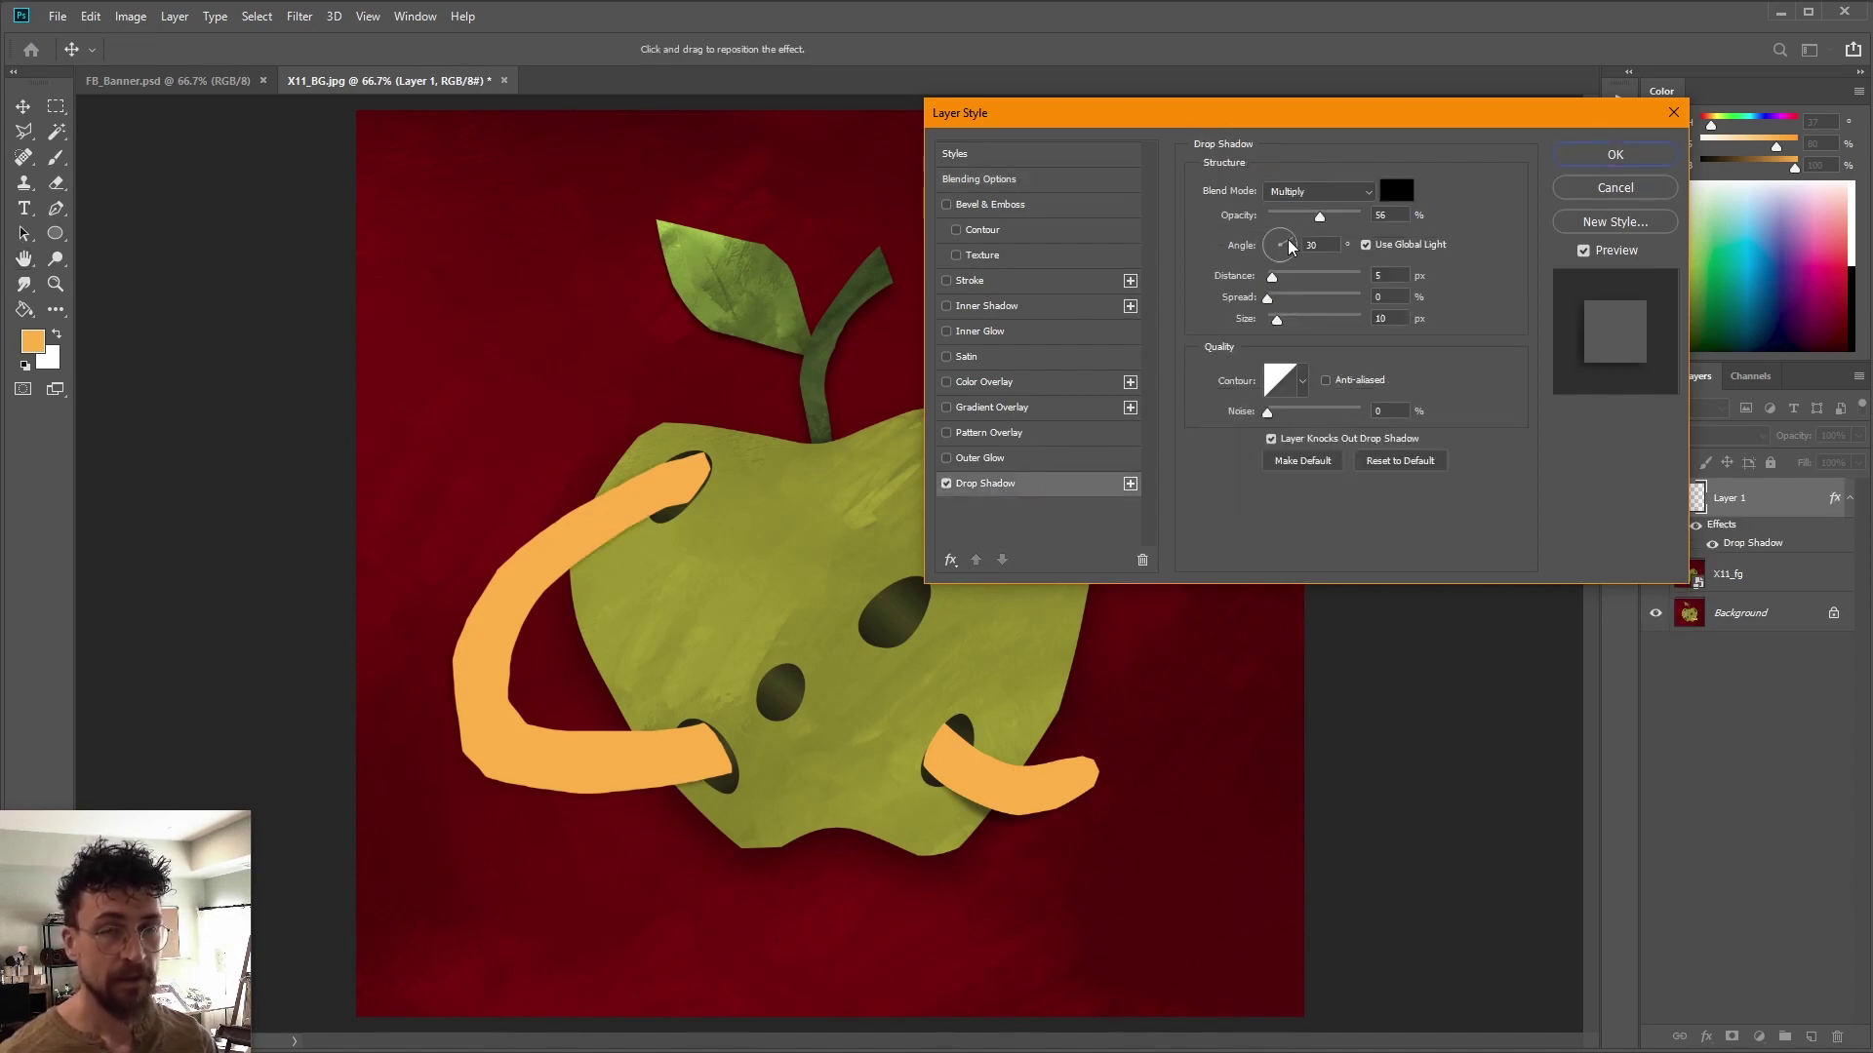
Set the worm's drop shadow to a 93° angle, 28% opacity, 10 px distance and 7 px size
mouse_move(1285, 247)
left_mouse_down()
mouse_move(1271, 222)
mouse_move(1280, 252)
mouse_move(1283, 235)
left_mouse_up()
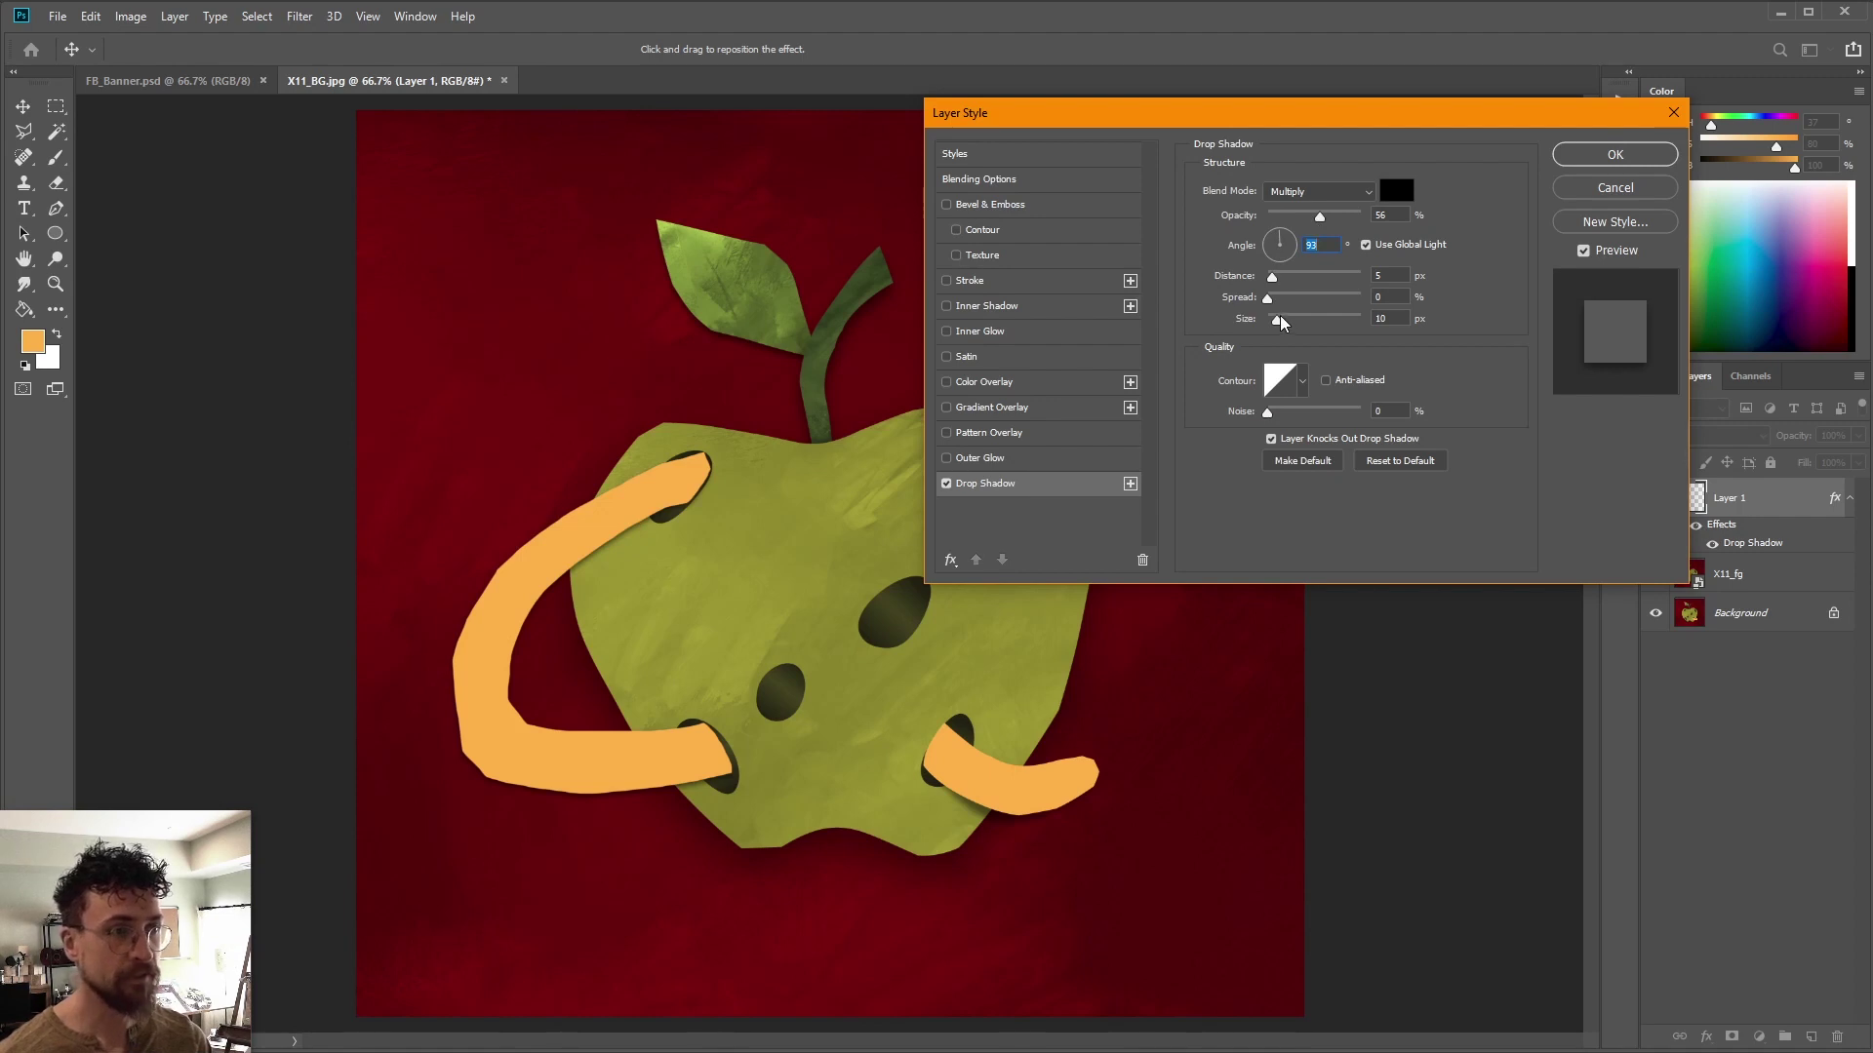
left_click_drag(1281, 327, 1288, 327)
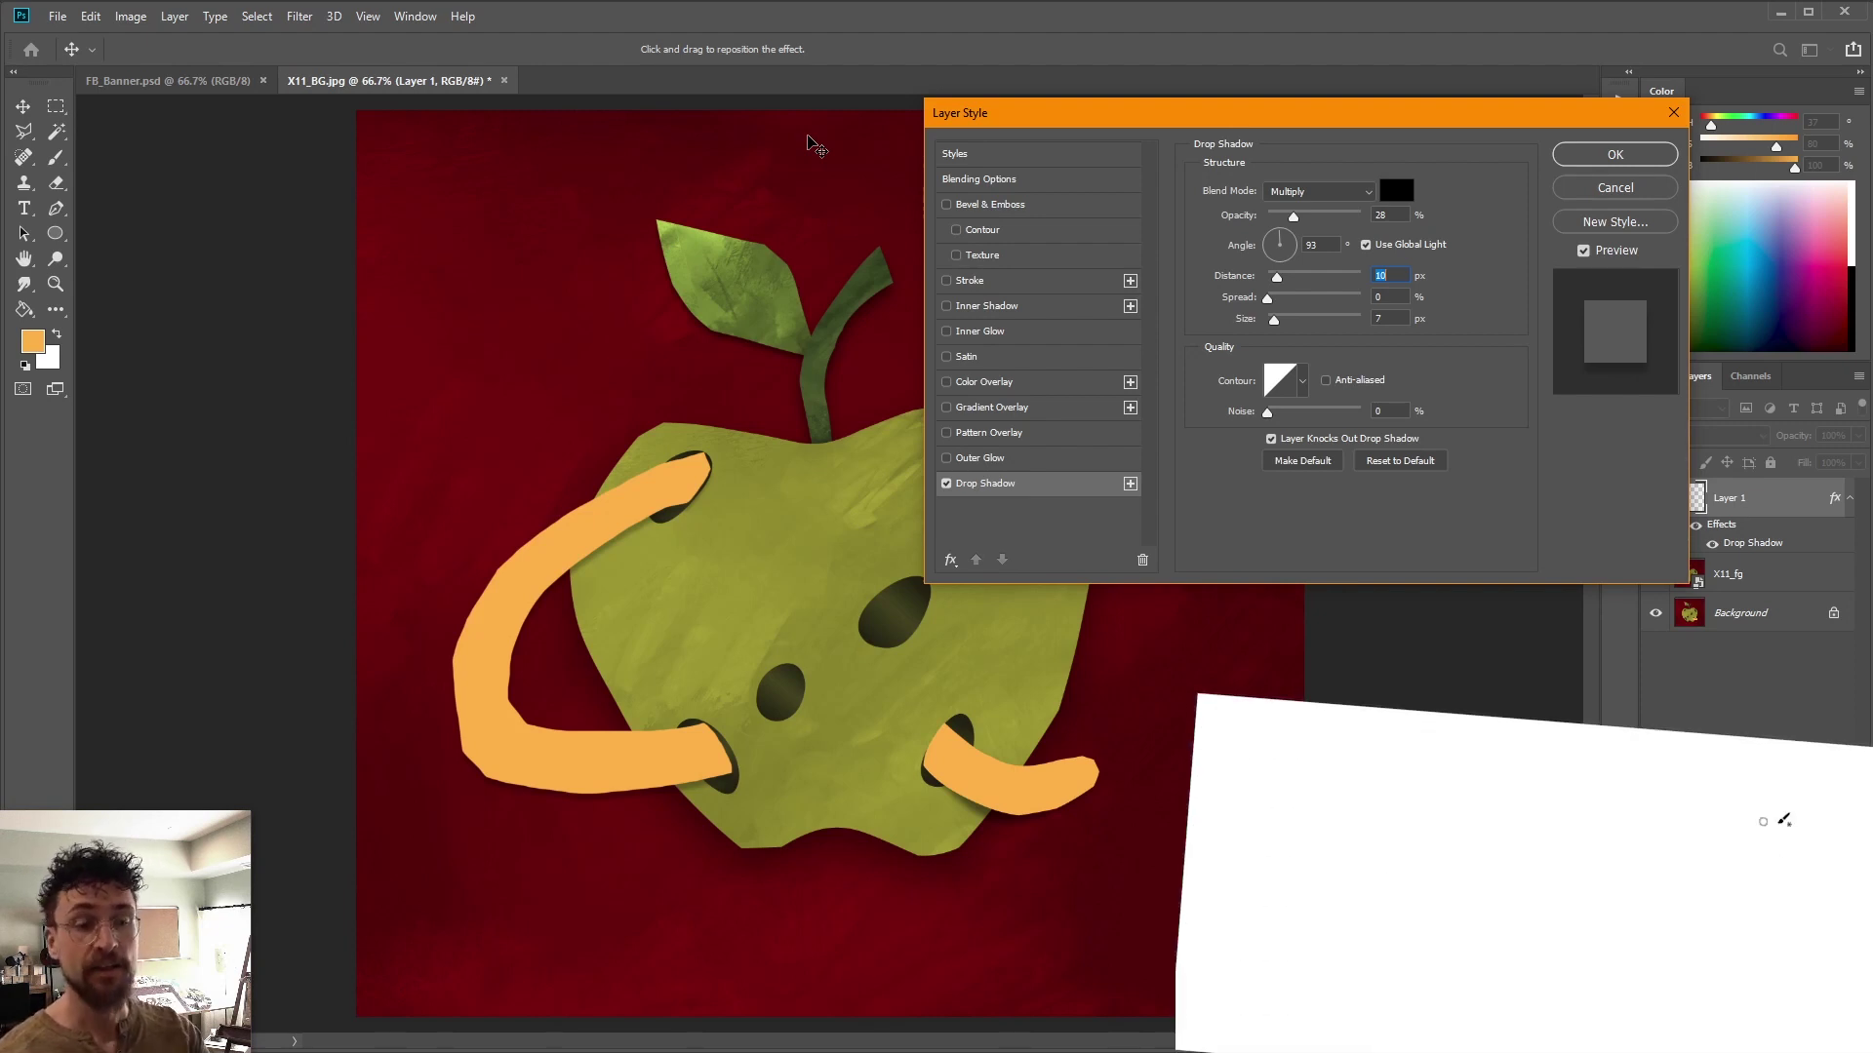
key("Return")
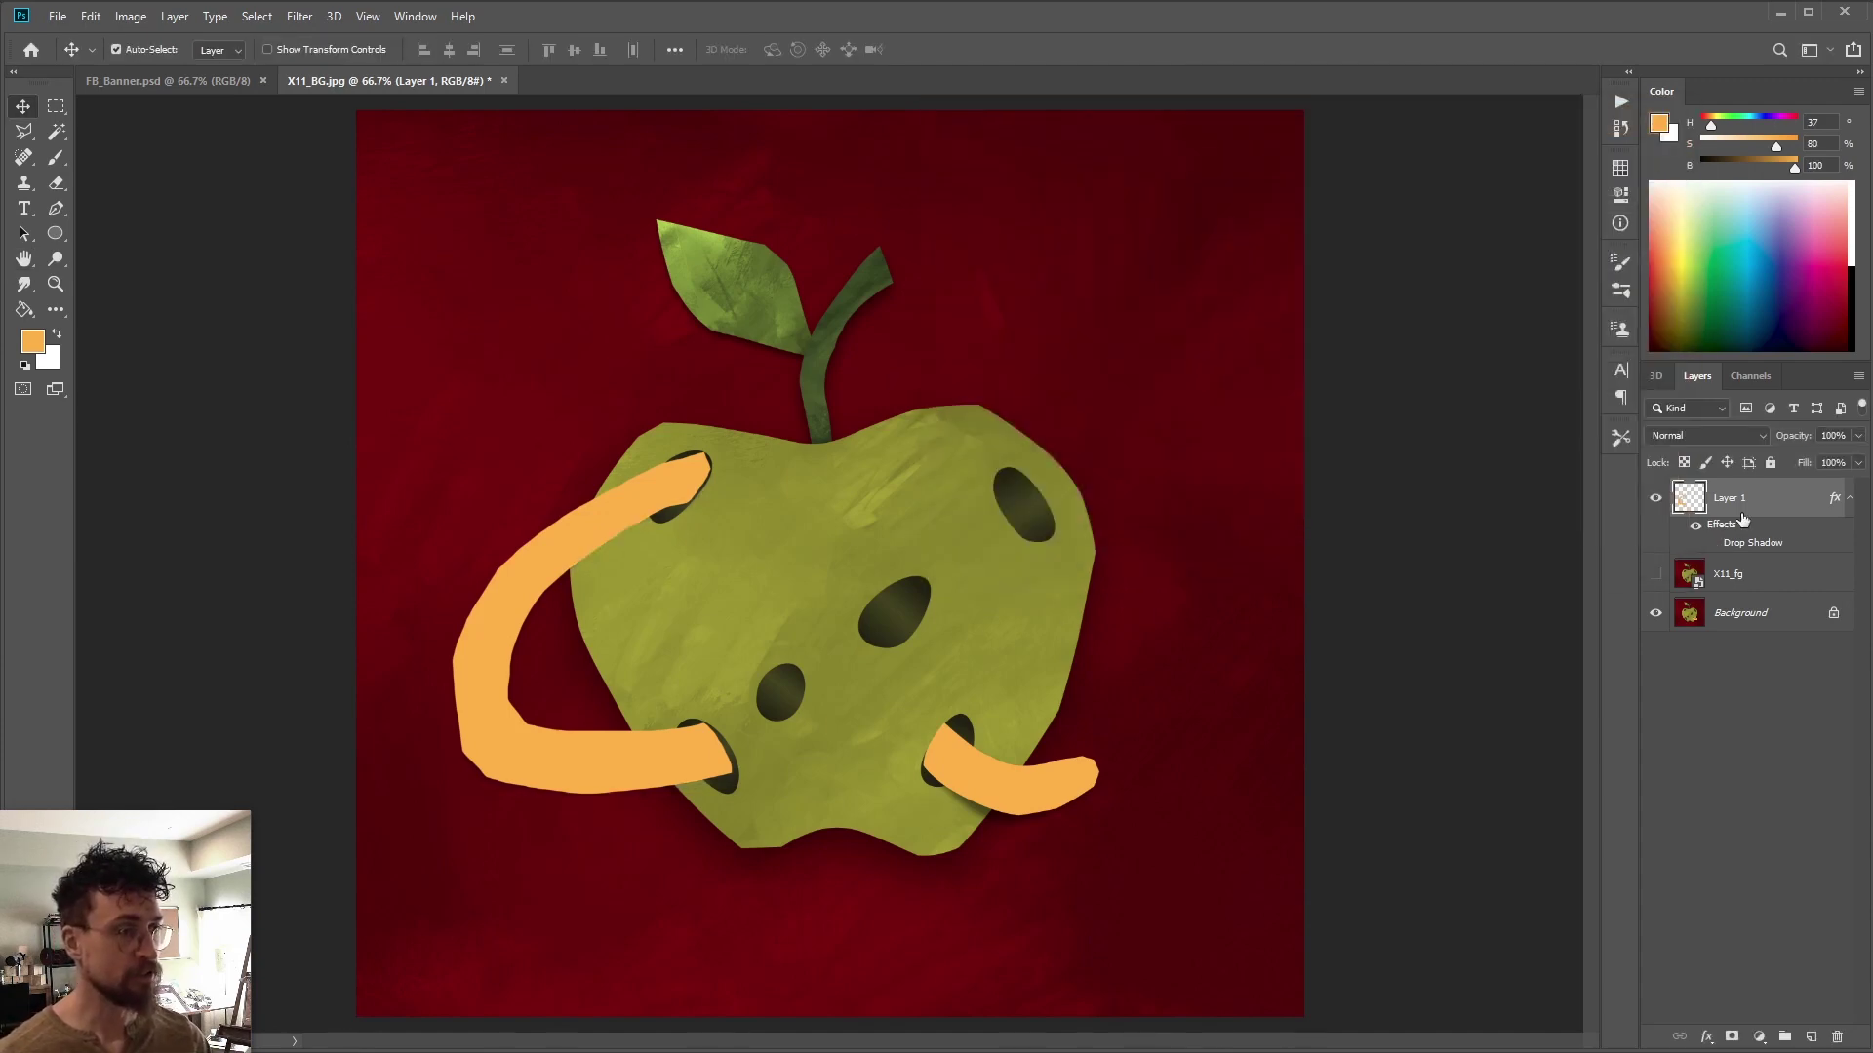
Add a new layer between Layer 1 and X11_fg and reset the foreground color to black
left_click(1692, 574)
left_click(1809, 1035)
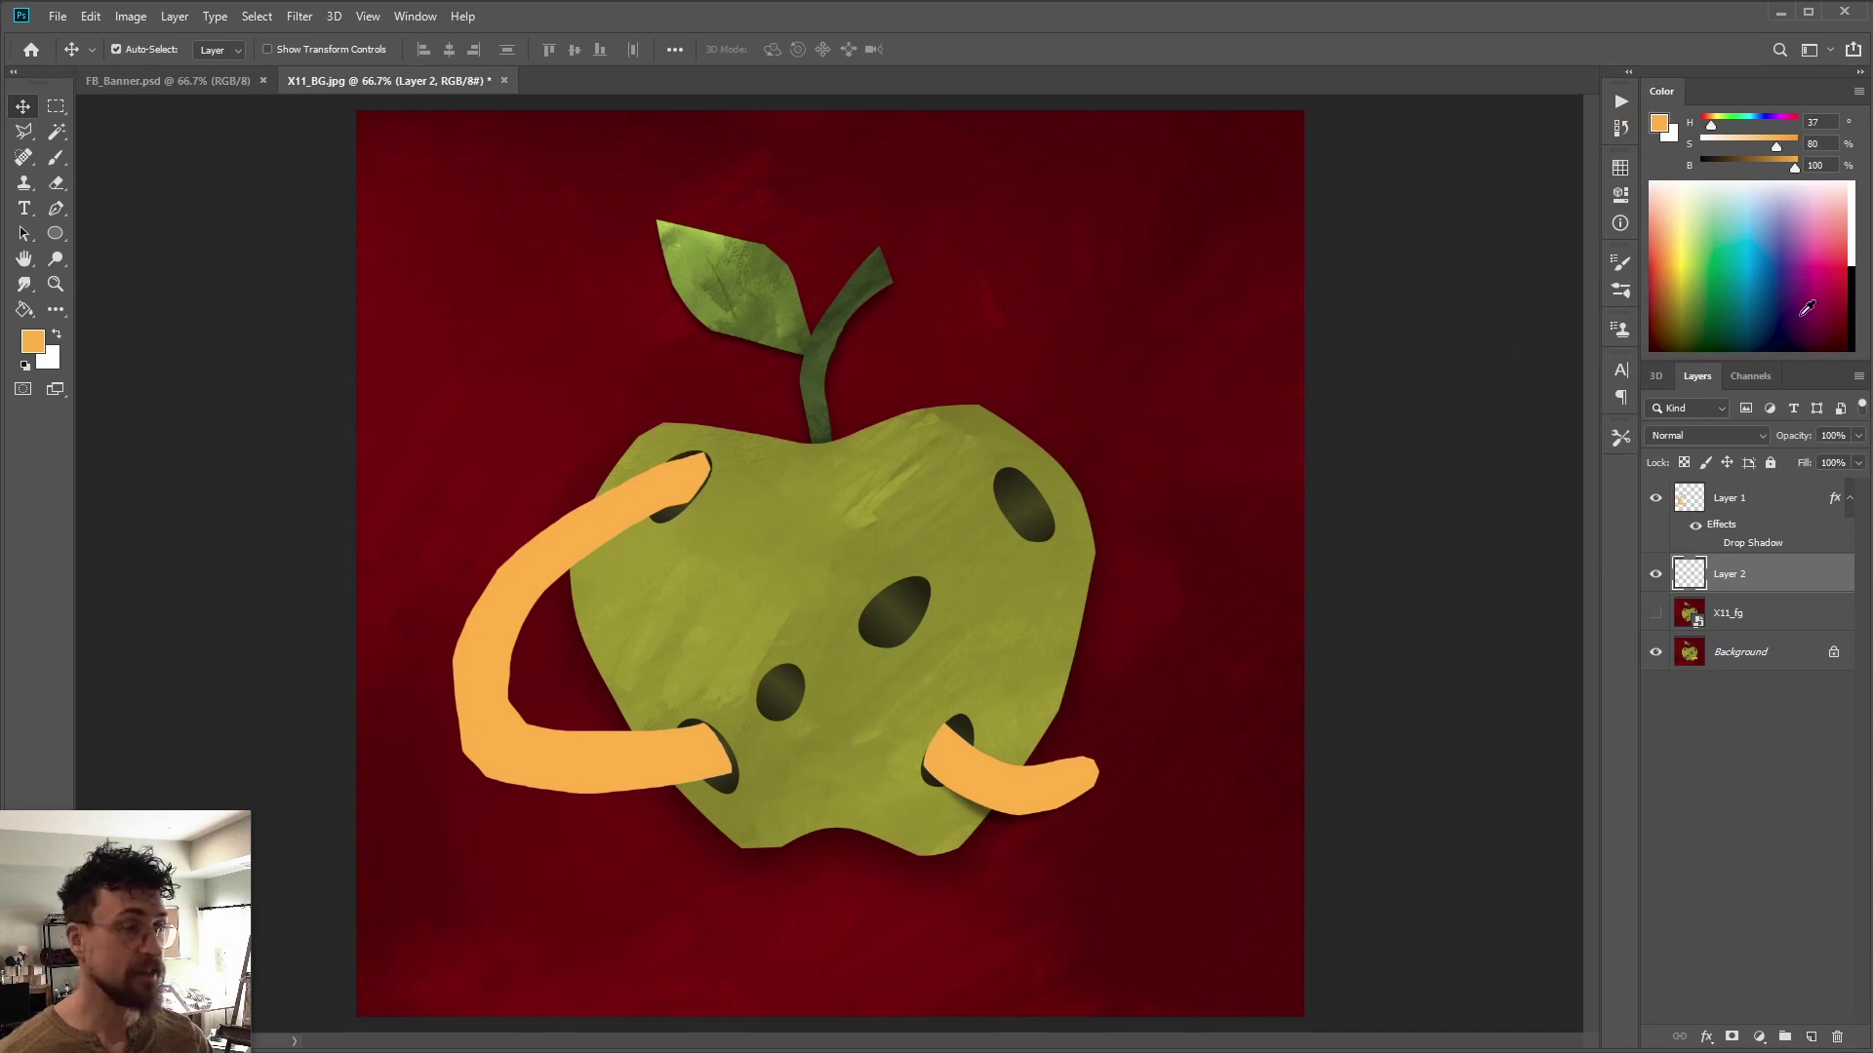
key("d")
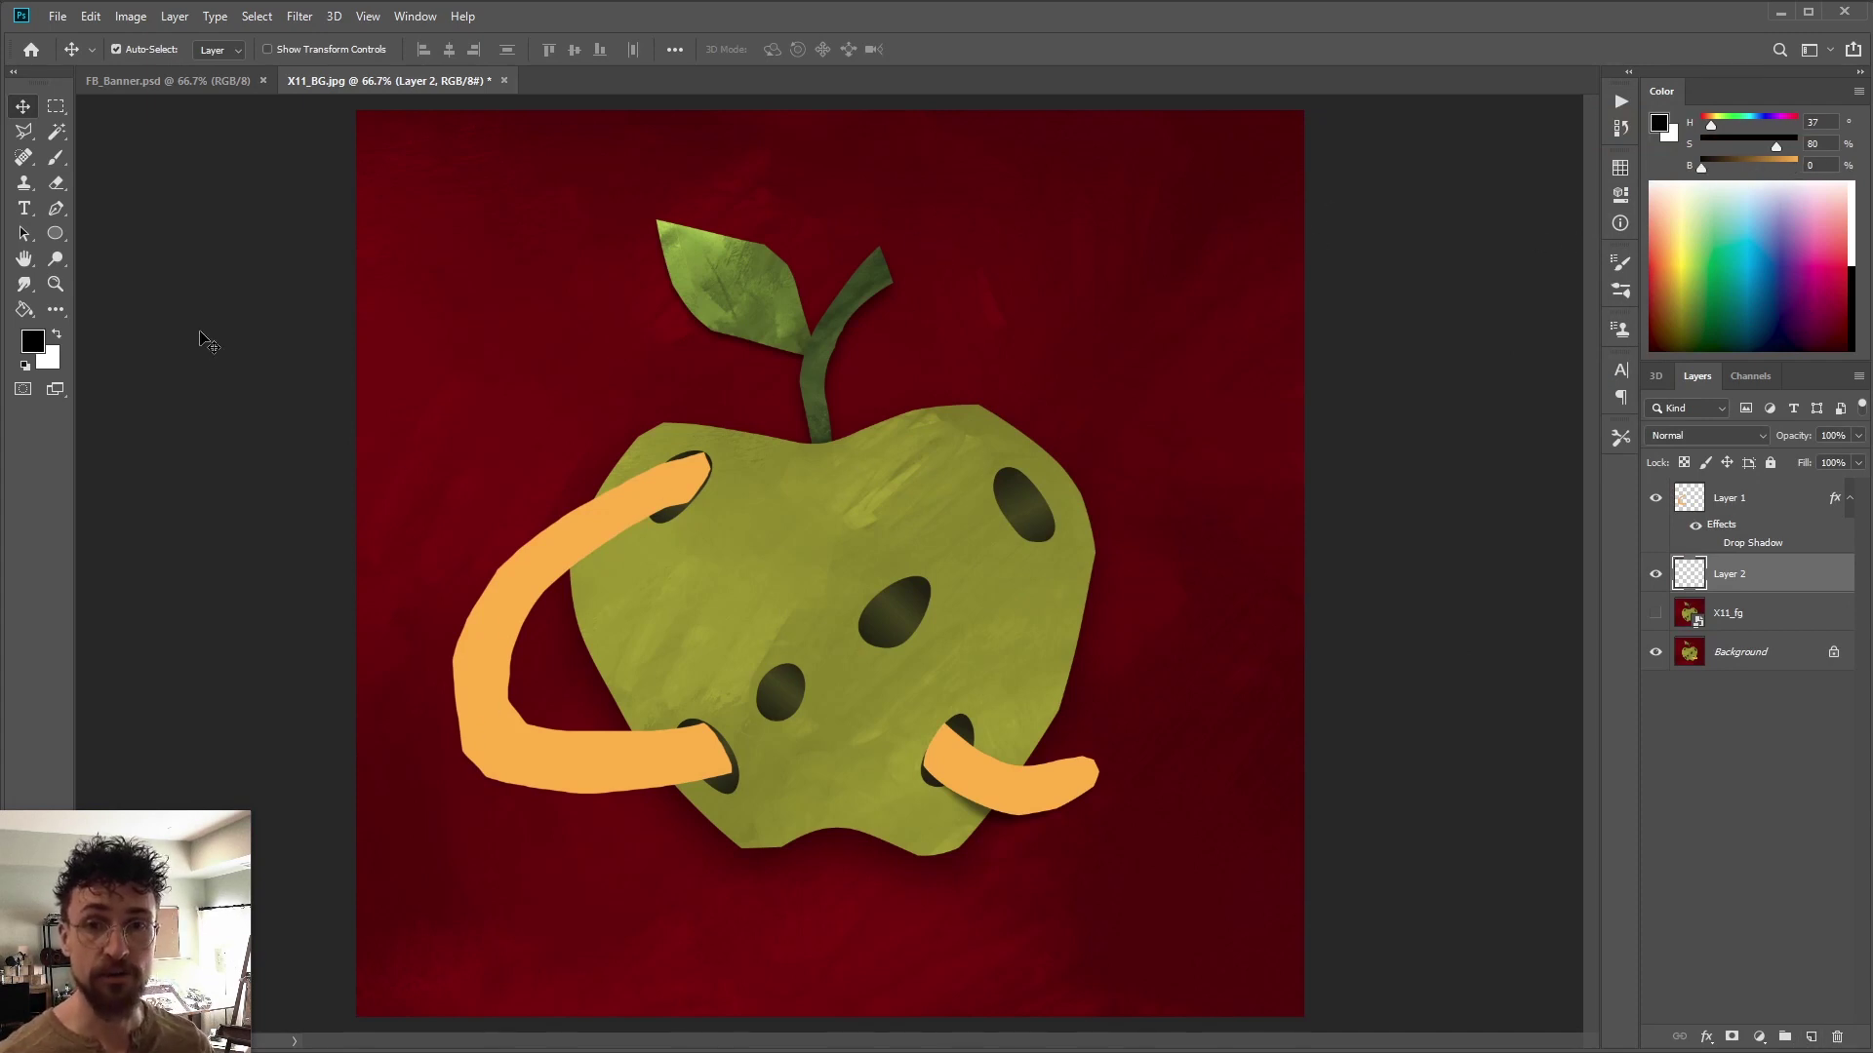
Paint a soft black brush shadow at 20% opacity on Layer 2 beneath the upper part of the looping worm
key("b")
left_click(144, 51)
left_click(131, 189)
key("2")
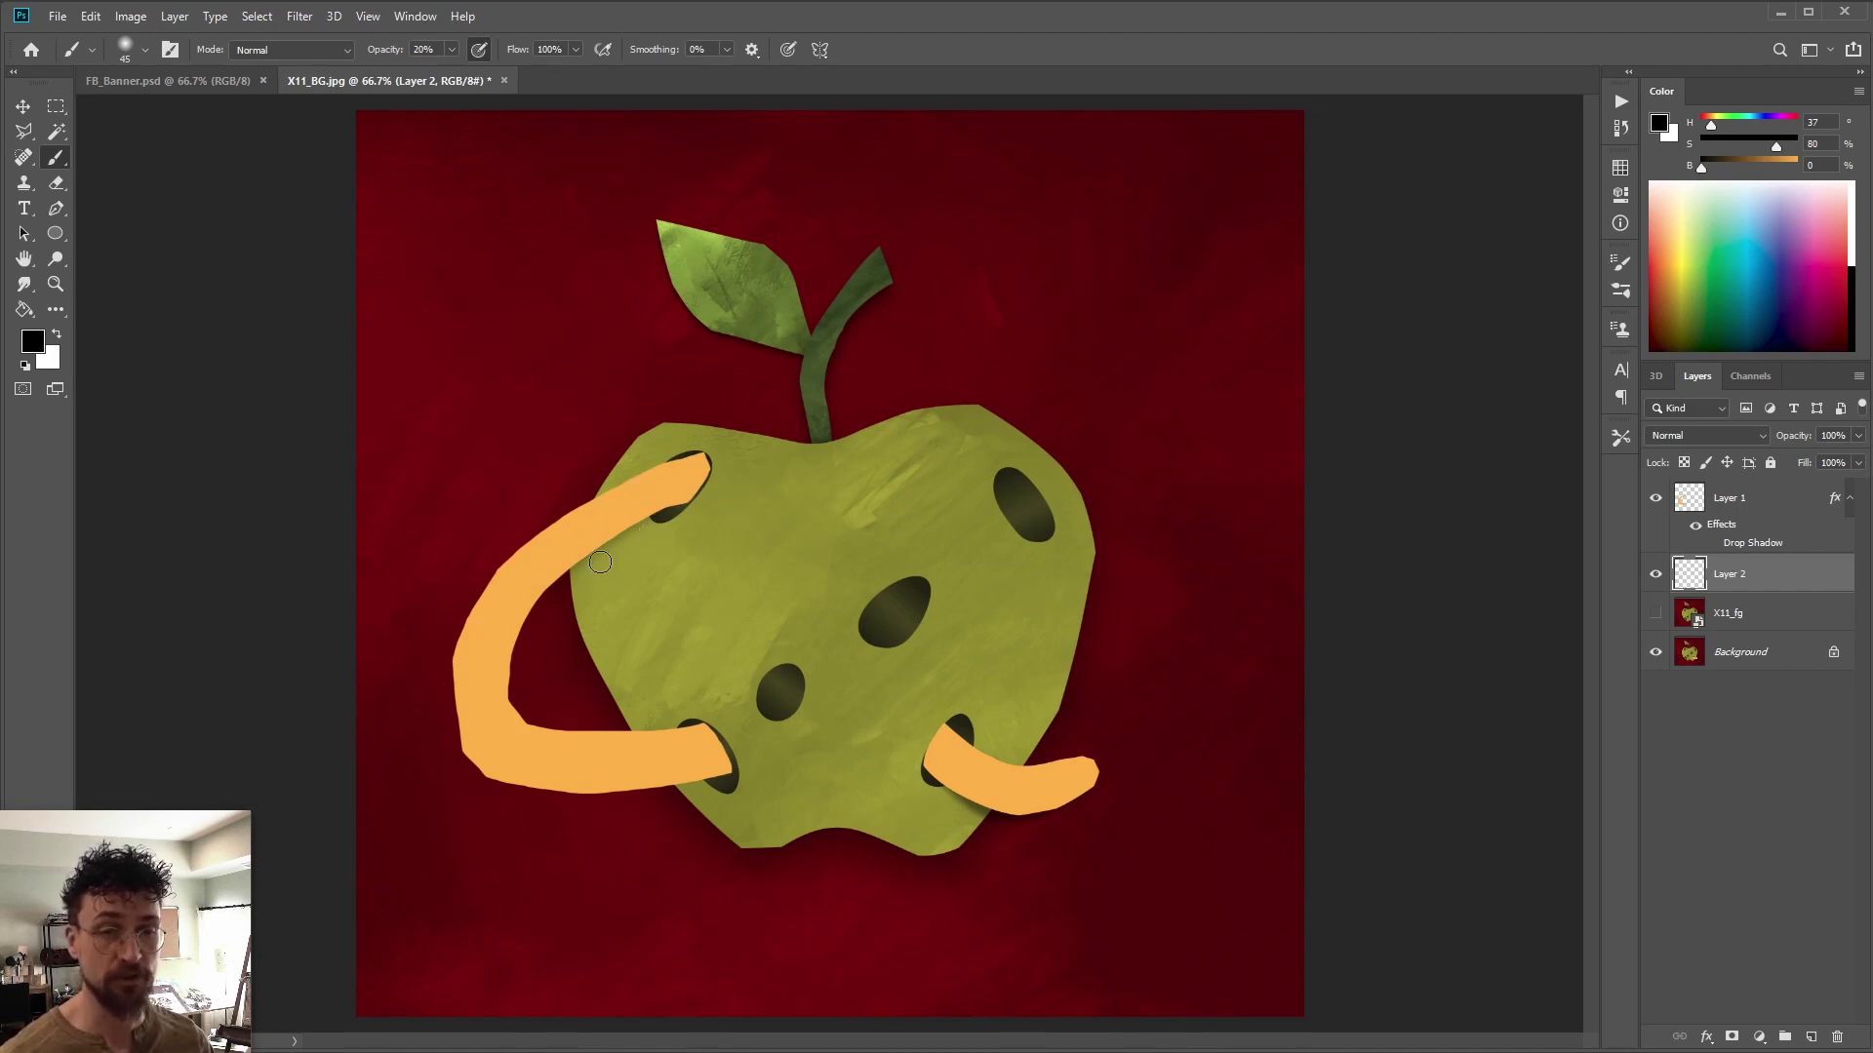
left_click_drag(653, 513, 543, 592)
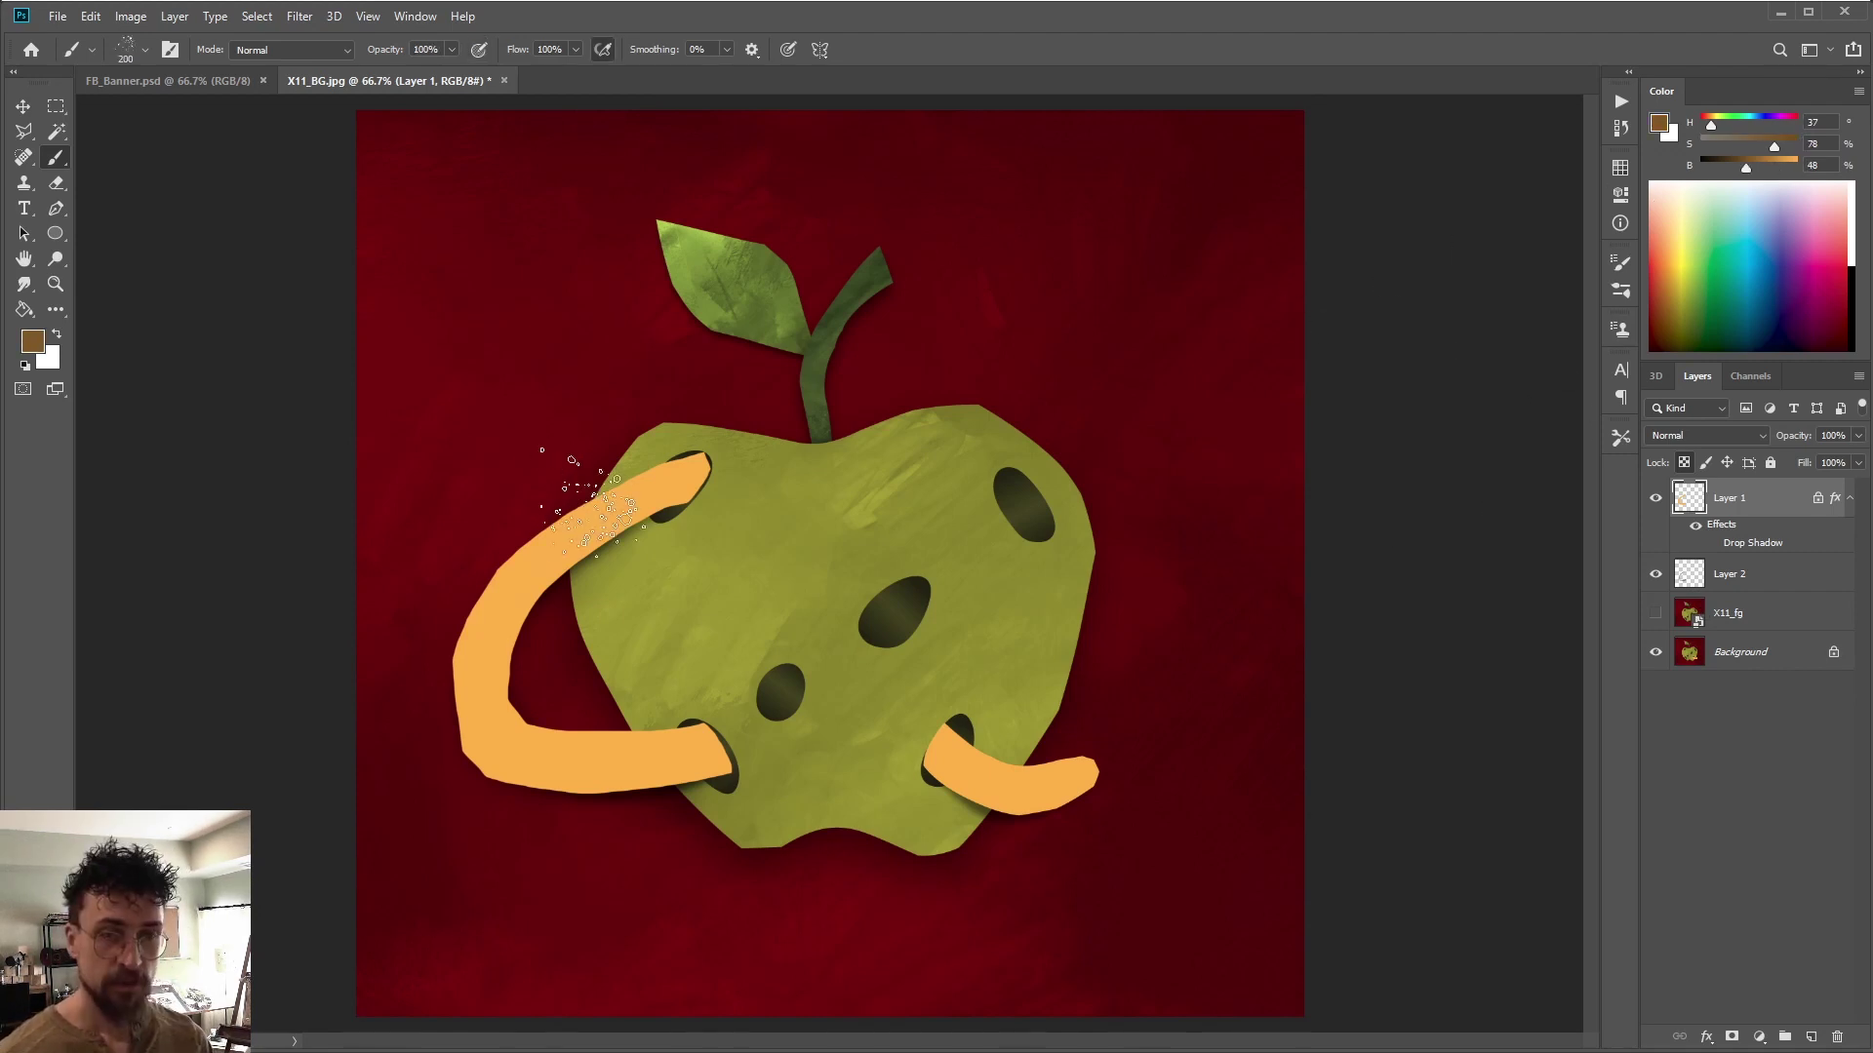
Paint brown speckled texture along the looping worm on Layer 1 with a smaller splatter brush
key("bracketleft")
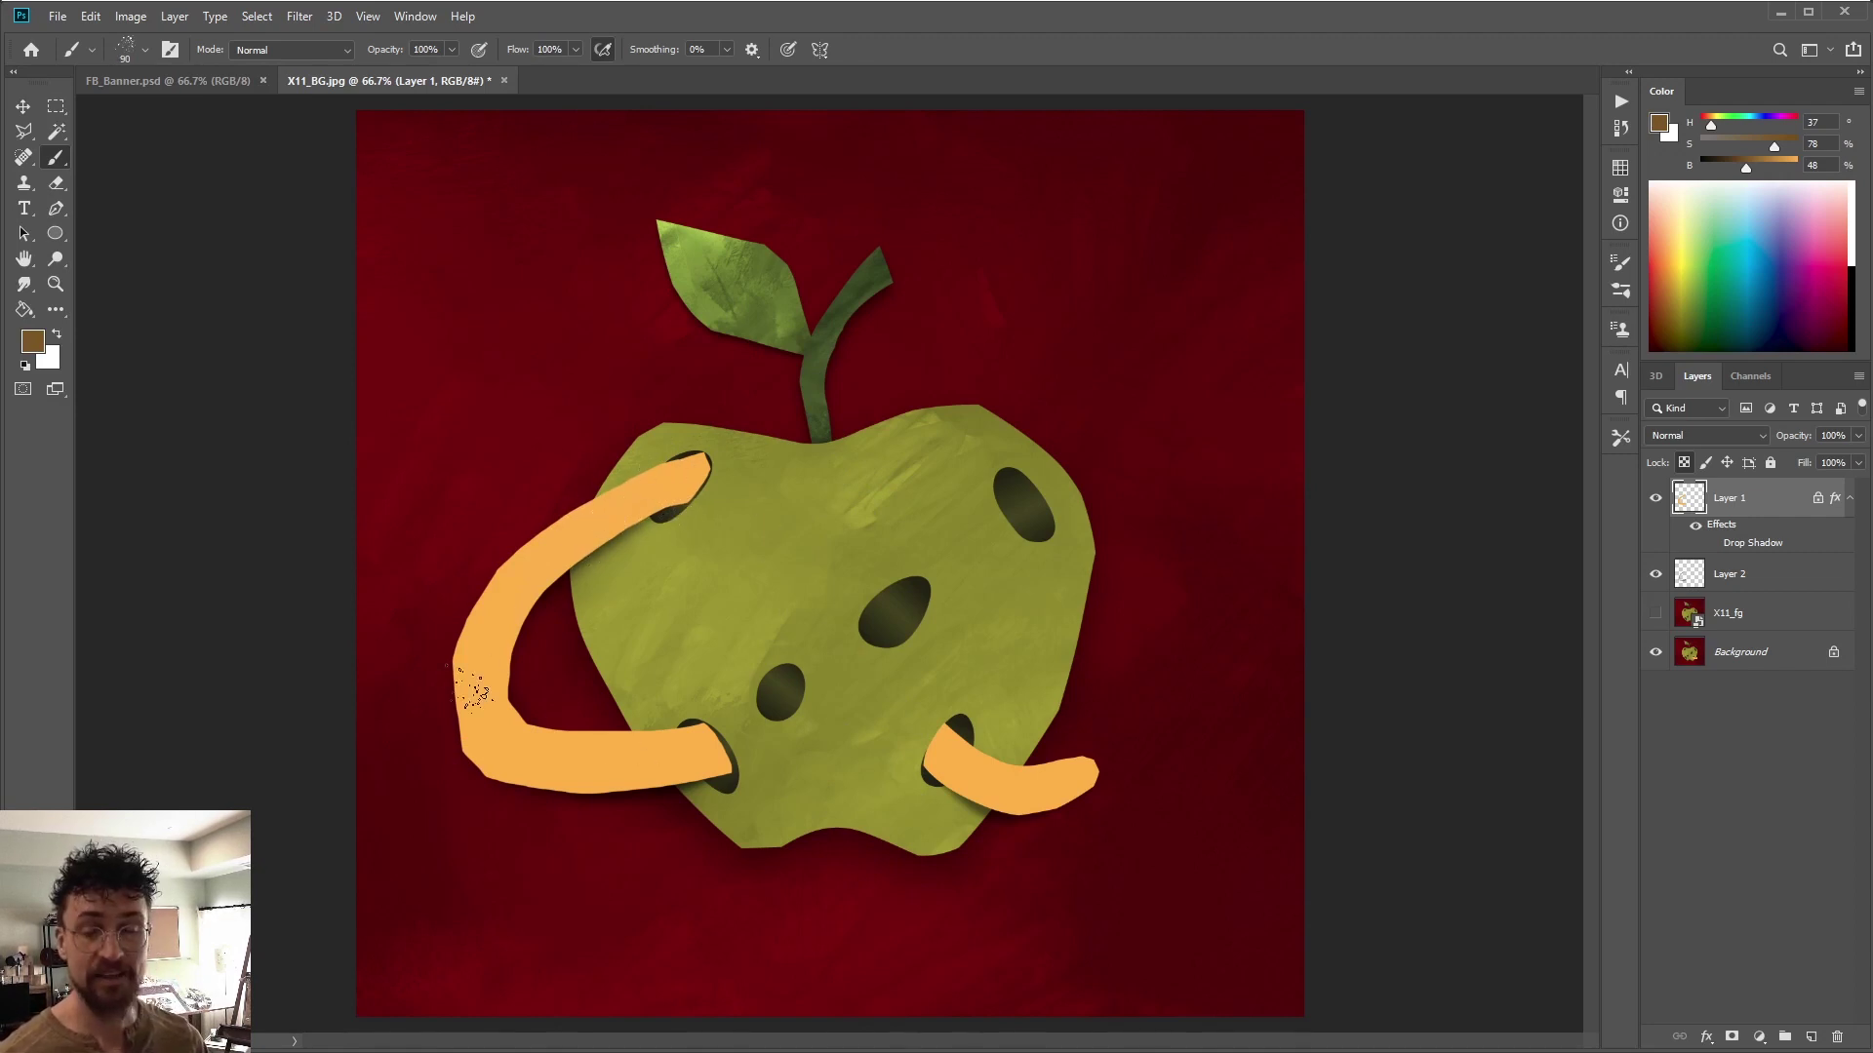
key("4")
key("2")
key("shift+4")
mouse_move(682, 483)
left_mouse_down()
mouse_move(671, 801)
mouse_move(717, 770)
left_mouse_up()
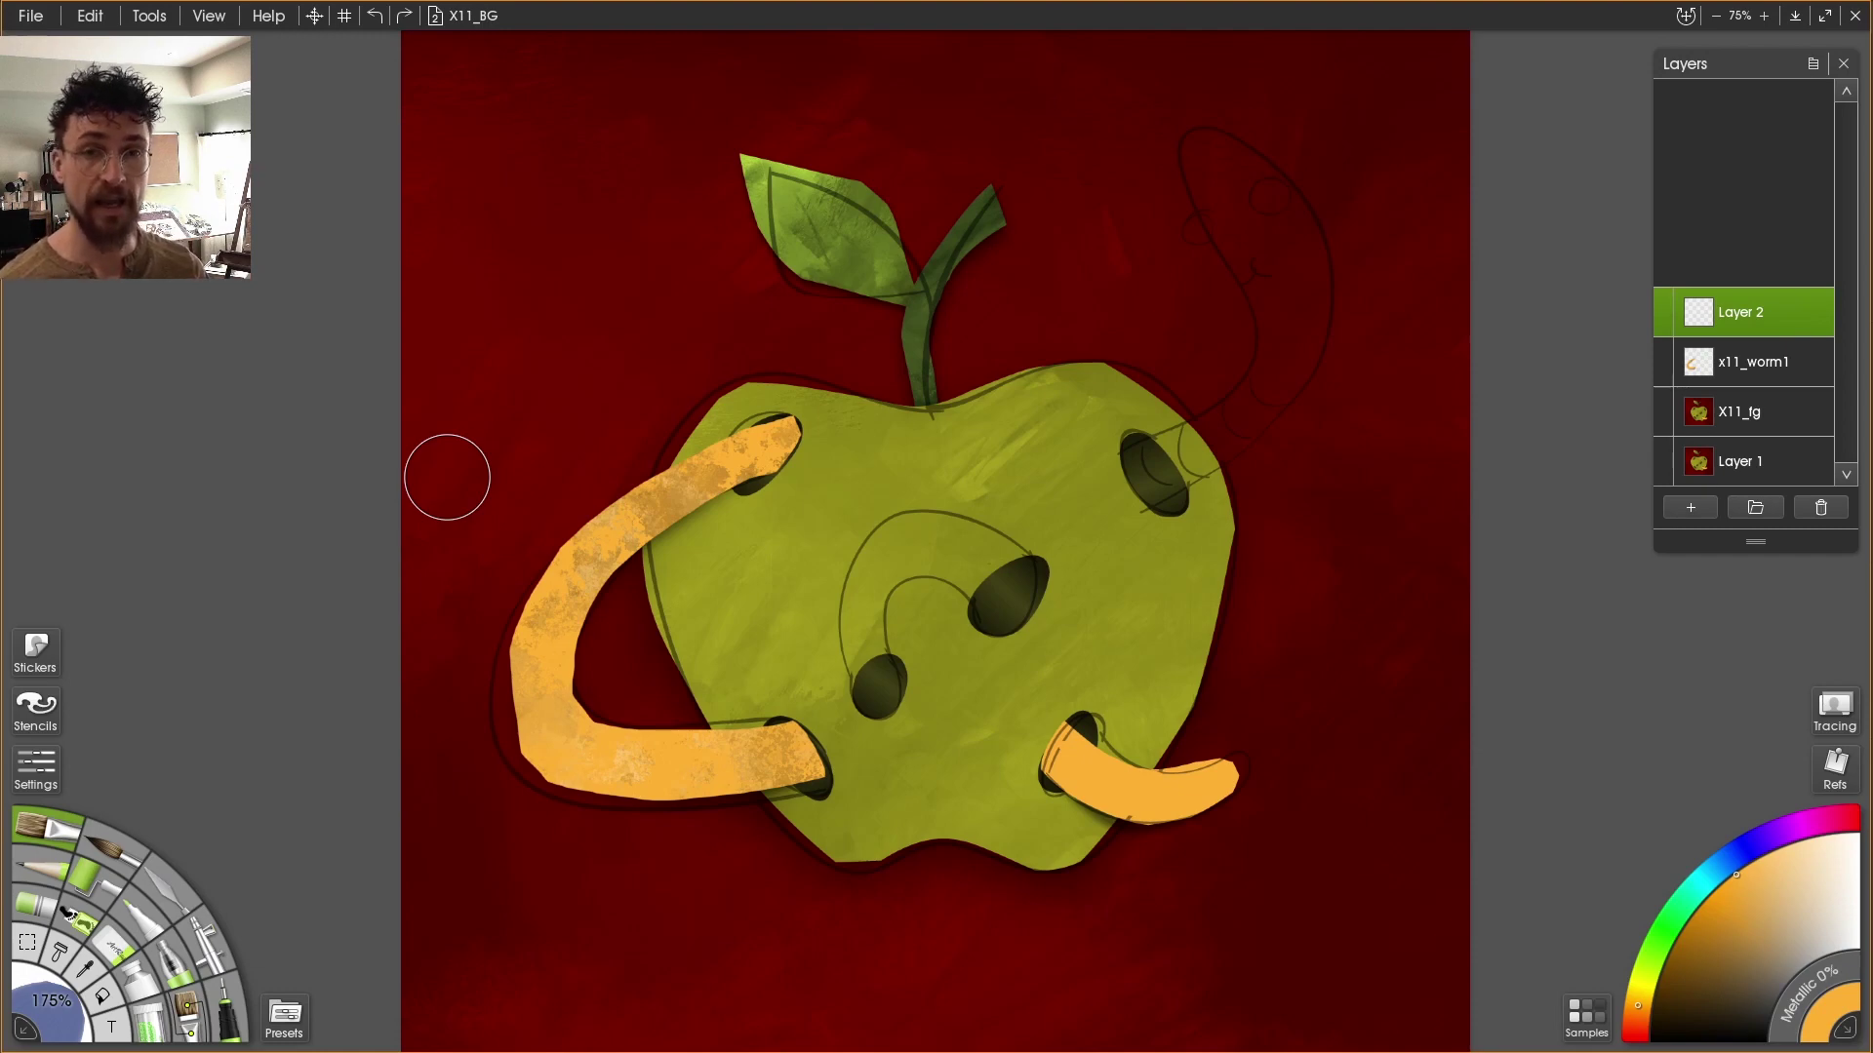
Switch to ArtRage, paint an orange arched worm between the two central holes on Layer 2 and erase its ends to fit the holes
mouse_move(1010, 619)
left_mouse_down()
mouse_move(859, 626)
mouse_move(890, 719)
mouse_move(856, 630)
mouse_move(902, 534)
mouse_move(1037, 632)
left_mouse_up()
key("e")
key("ctrl+z")
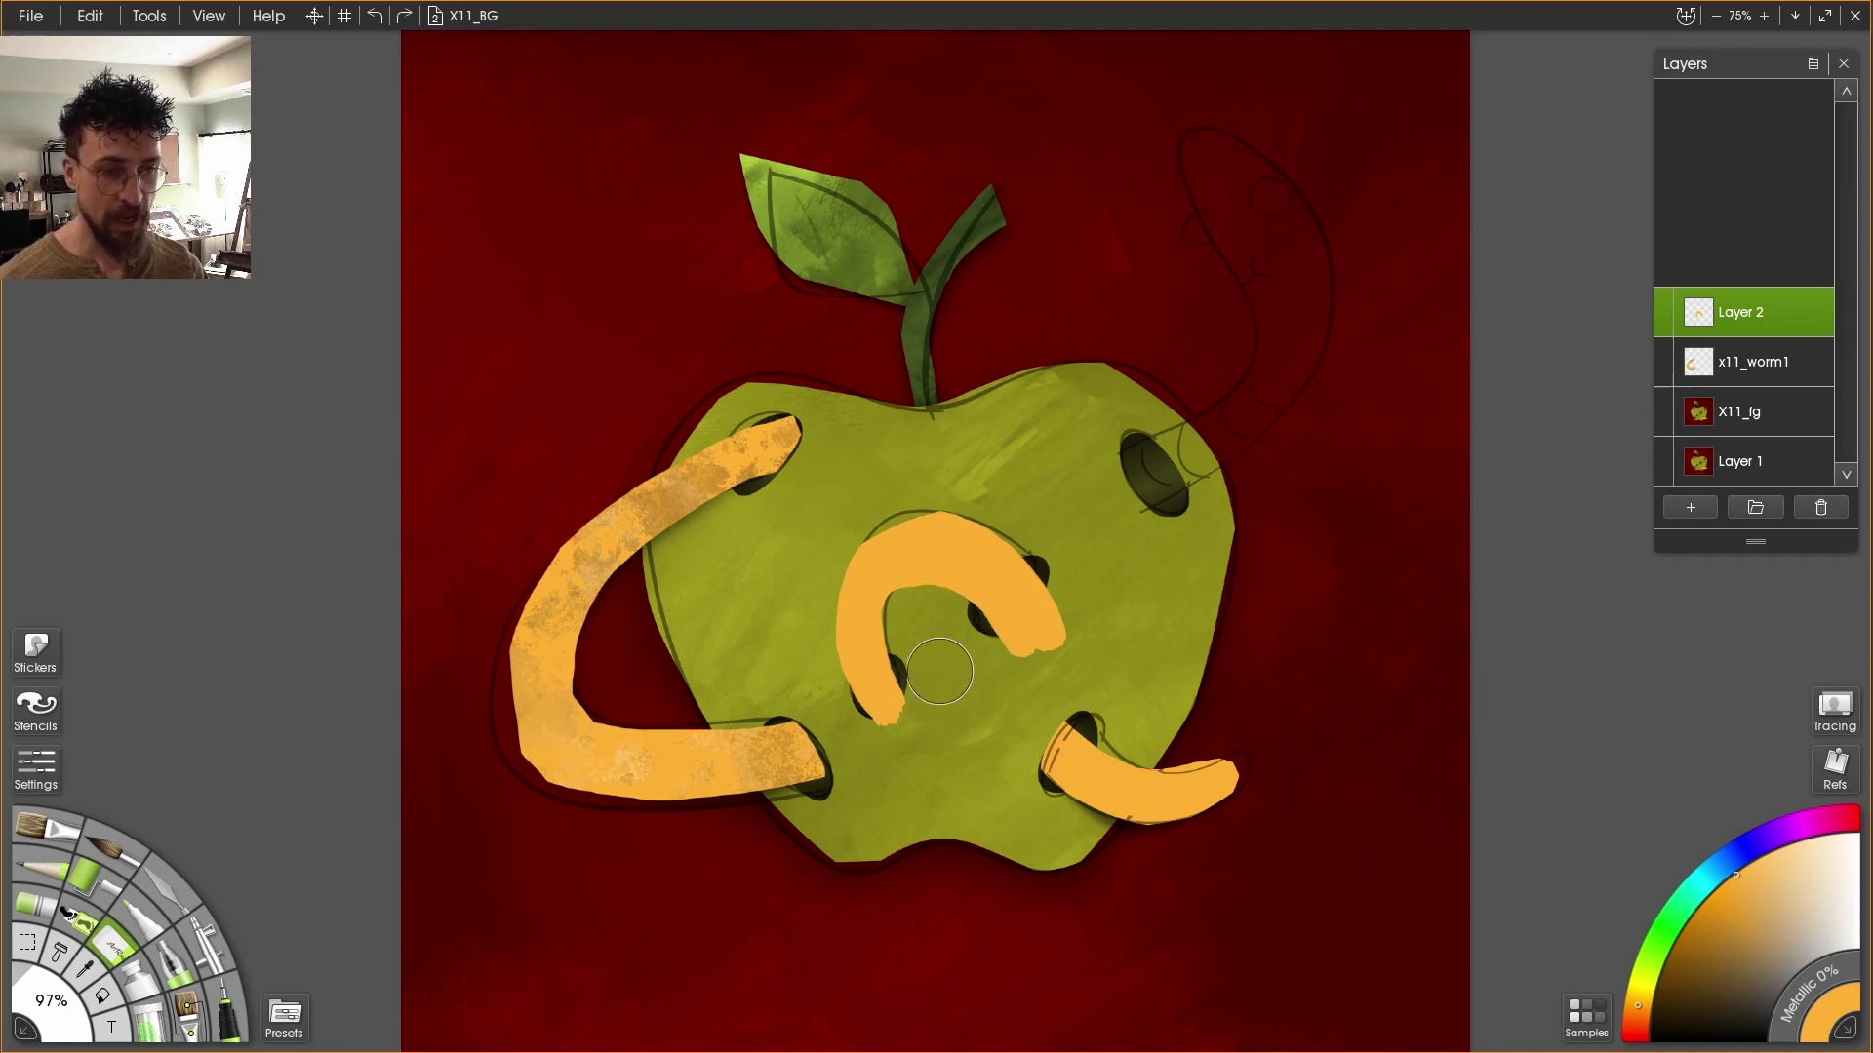
mouse_move(936, 688)
left_mouse_down()
mouse_move(922, 737)
mouse_move(907, 708)
mouse_move(865, 772)
left_mouse_up()
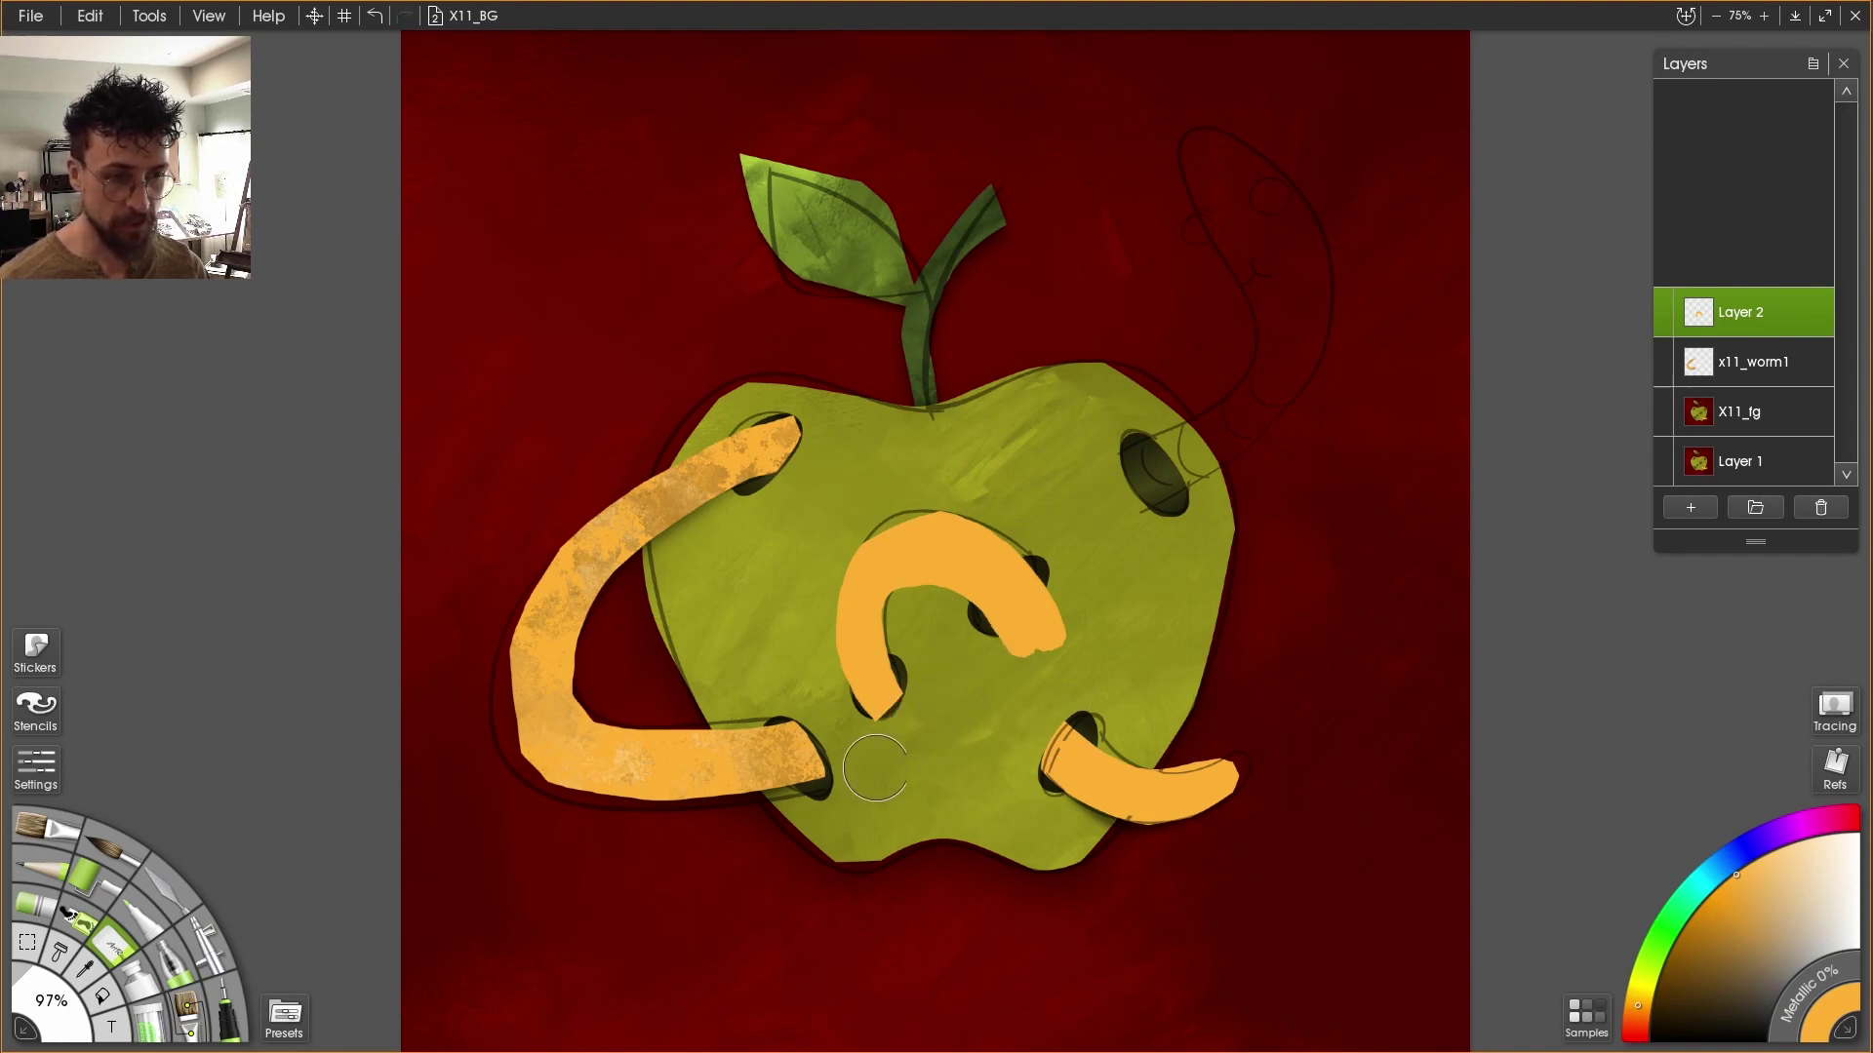
key("ctrl+z")
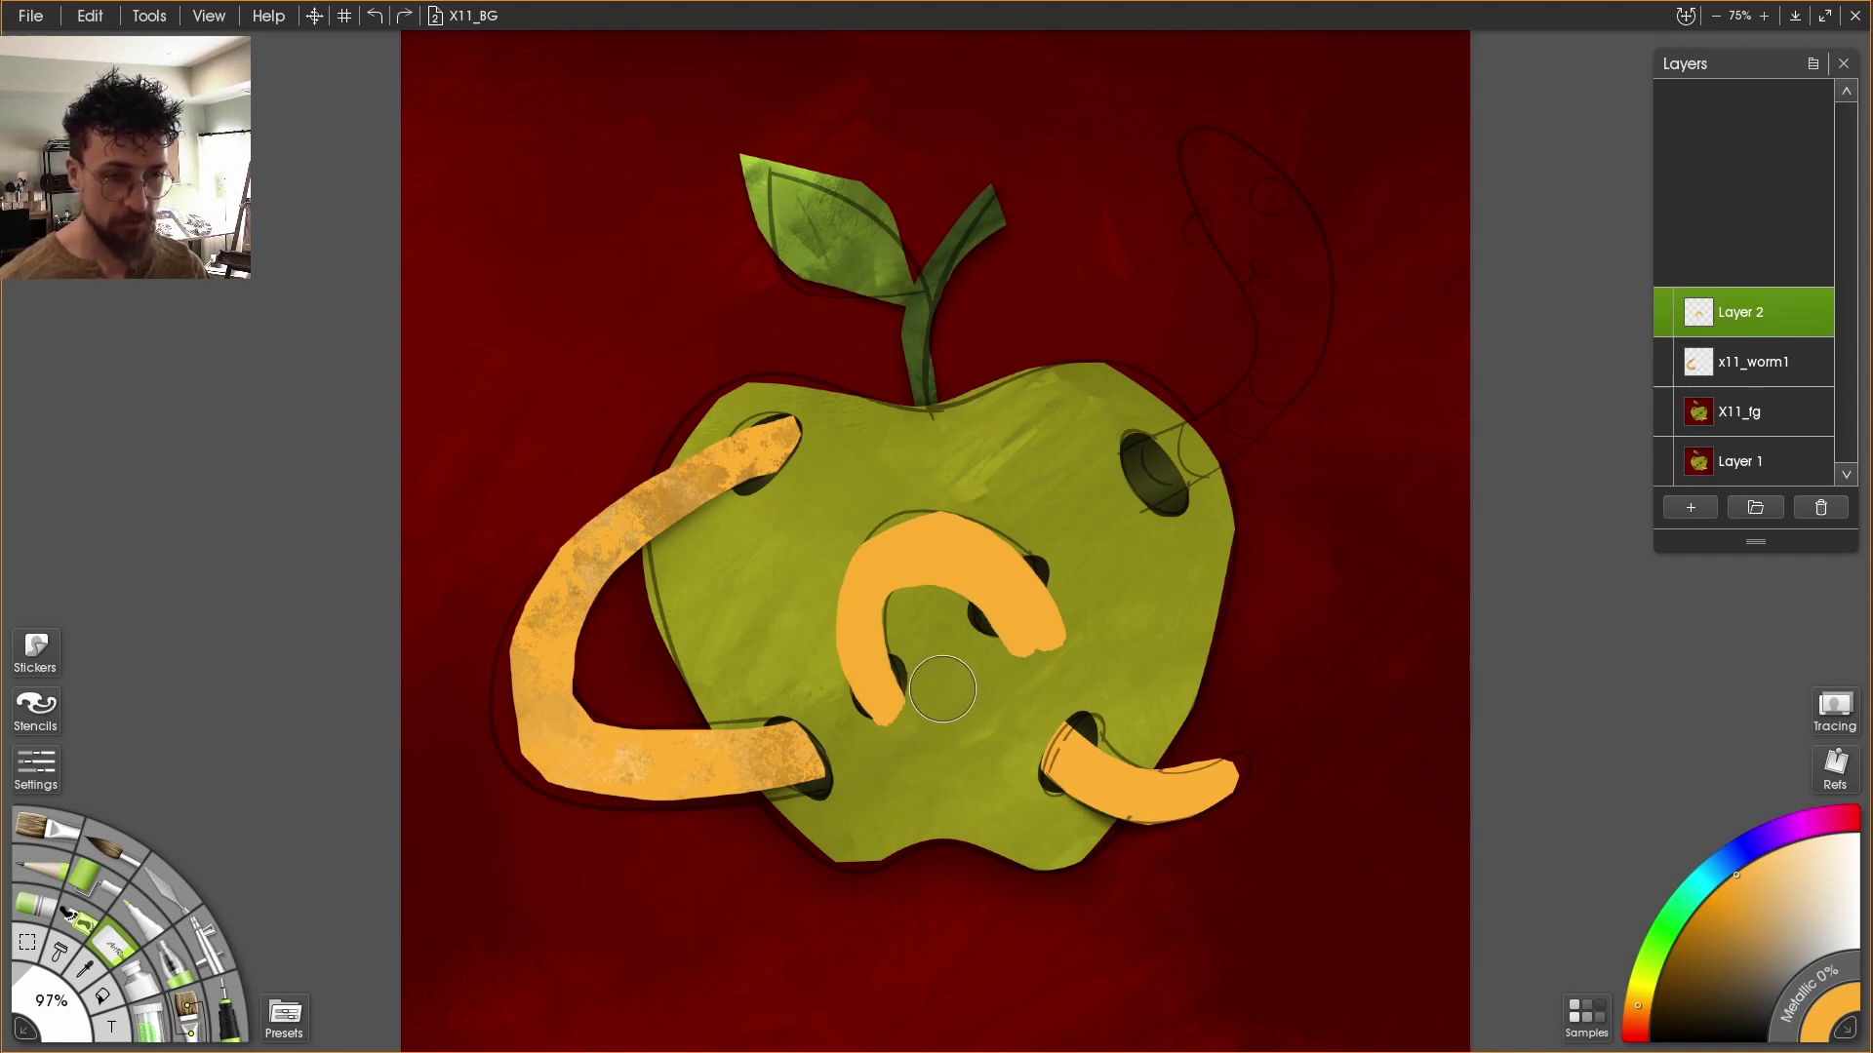
key("ctrl+y")
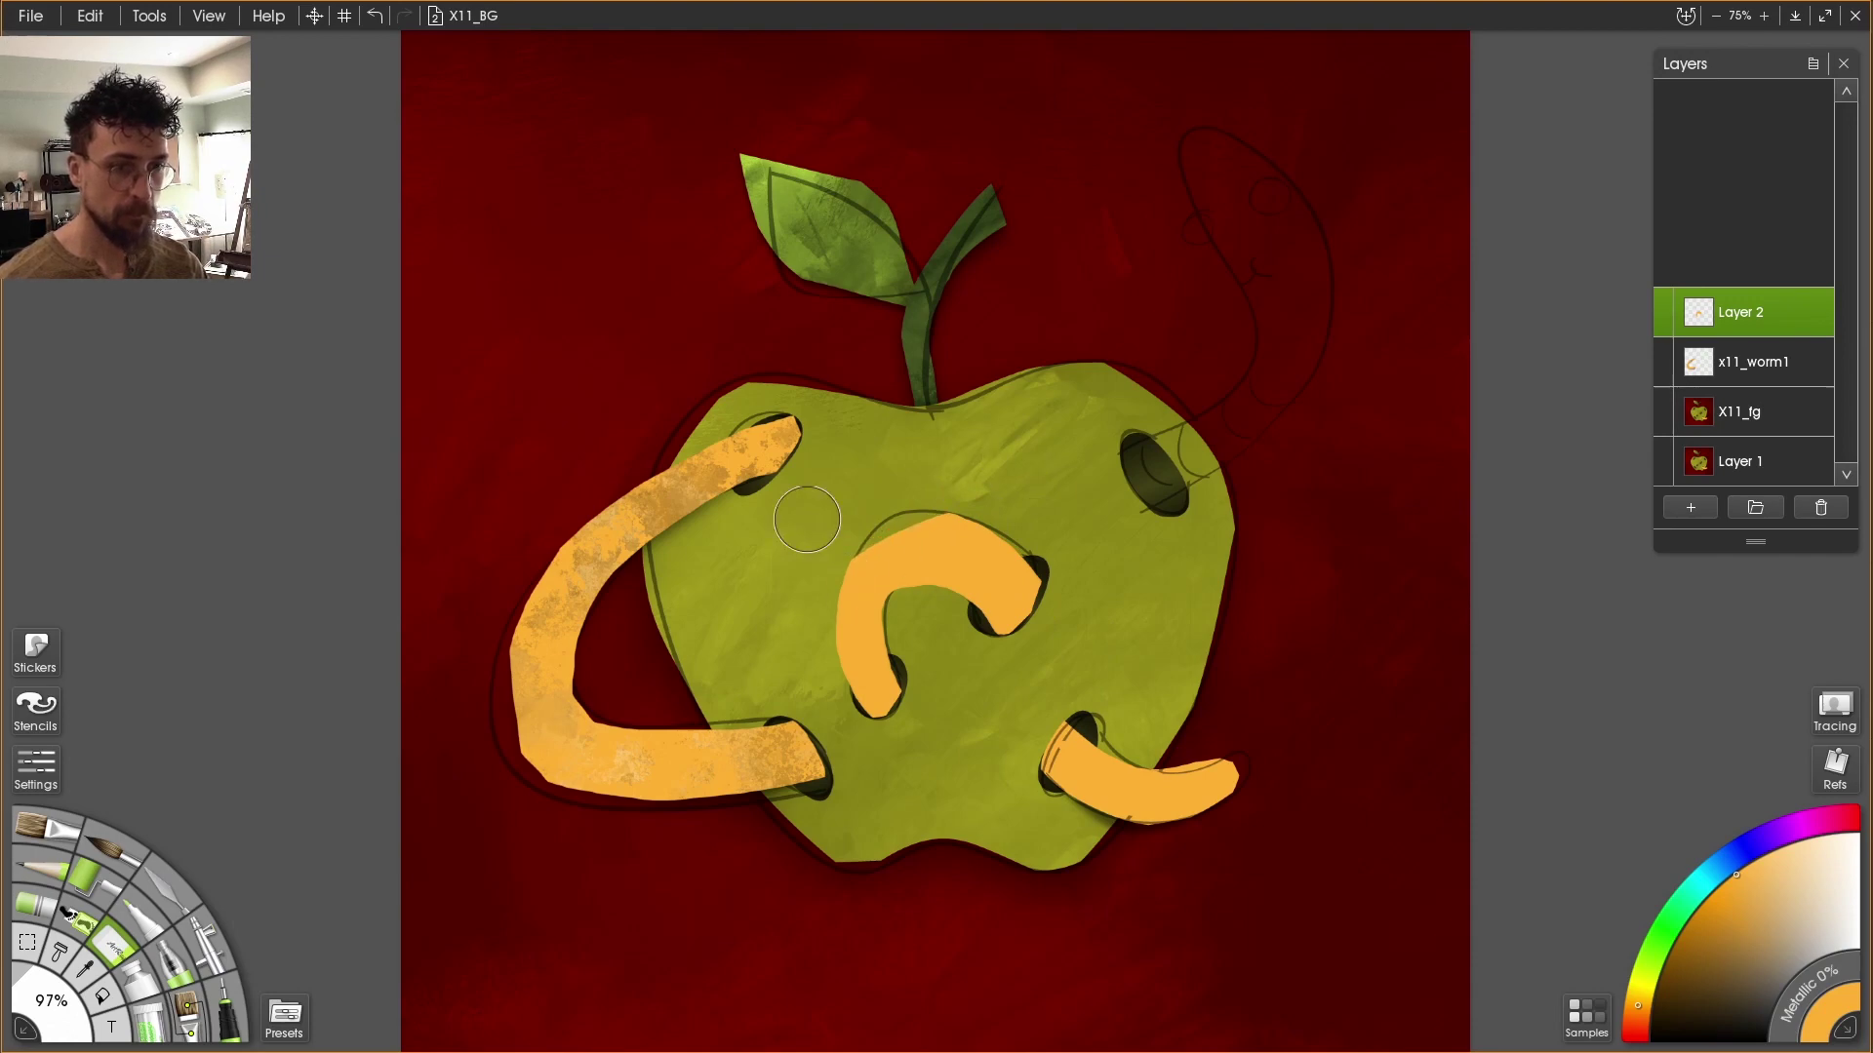
Hide the X11_fg layer and add a new layer directly above x11_worm1
left_click(1663, 402)
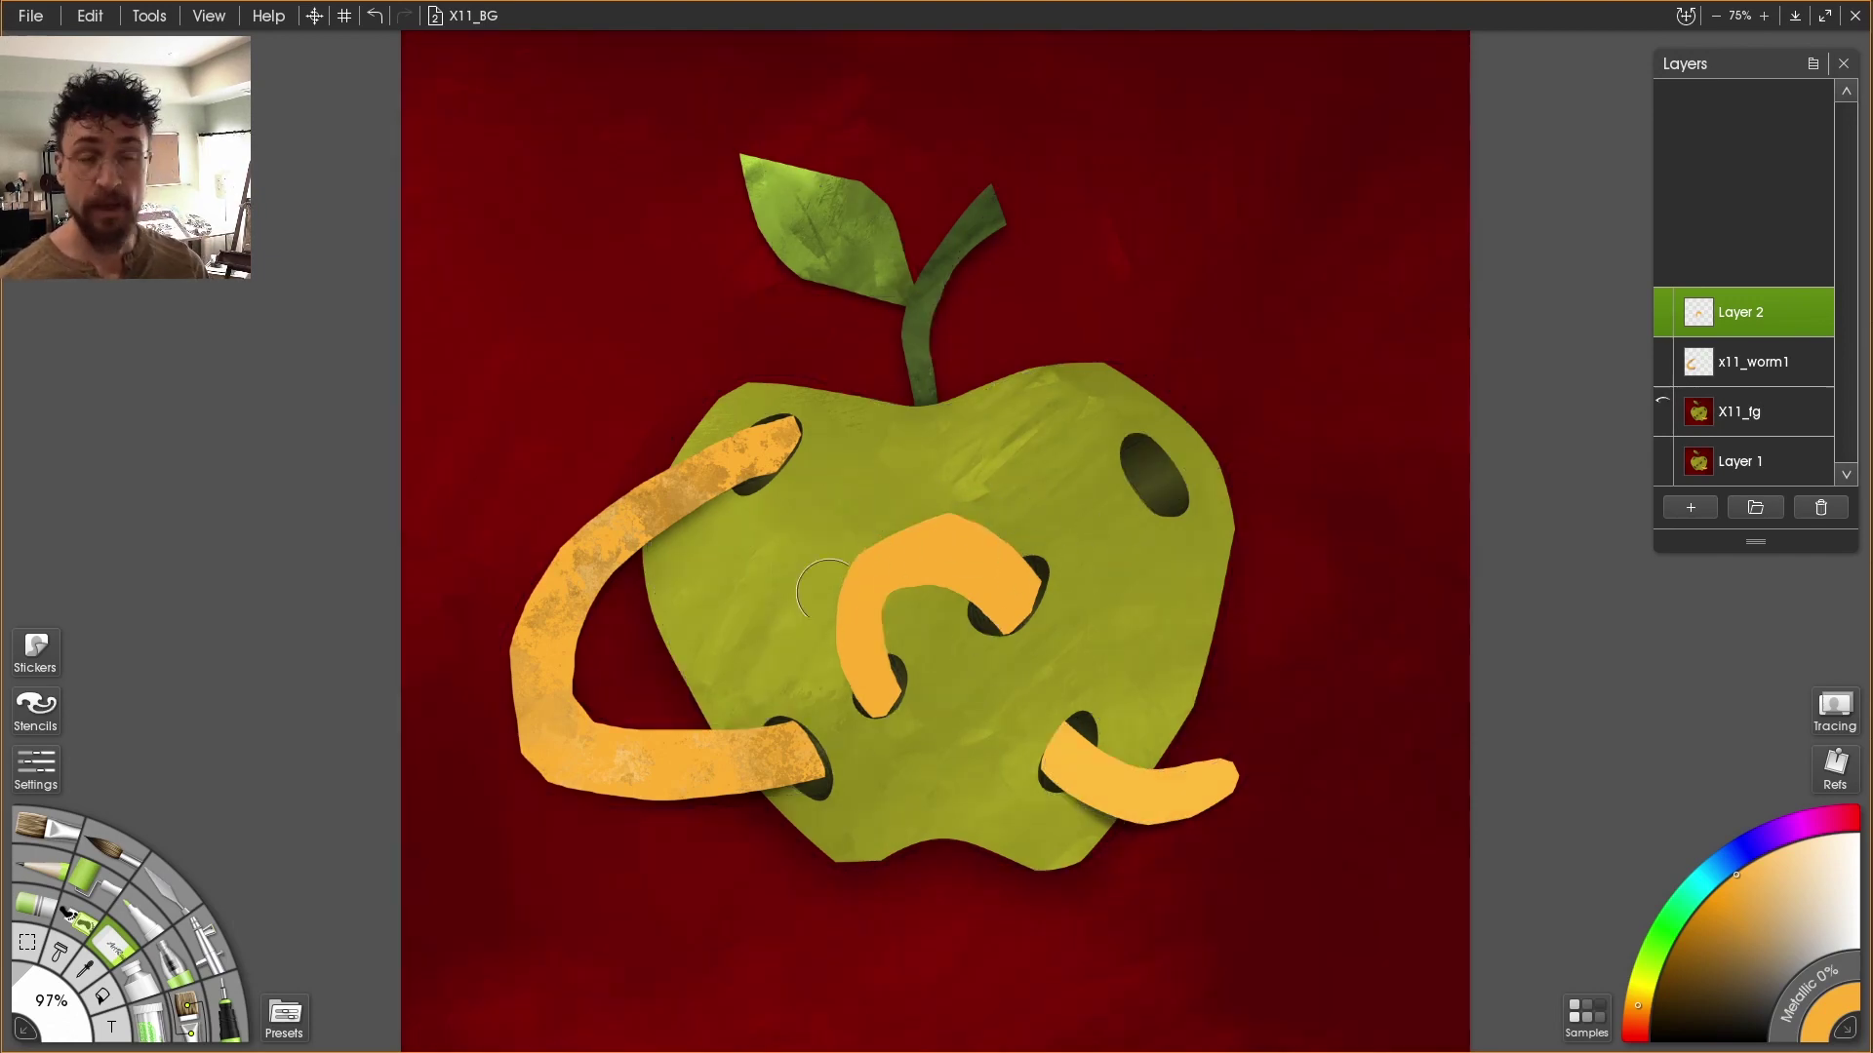
left_click(1728, 362)
left_click(1697, 508)
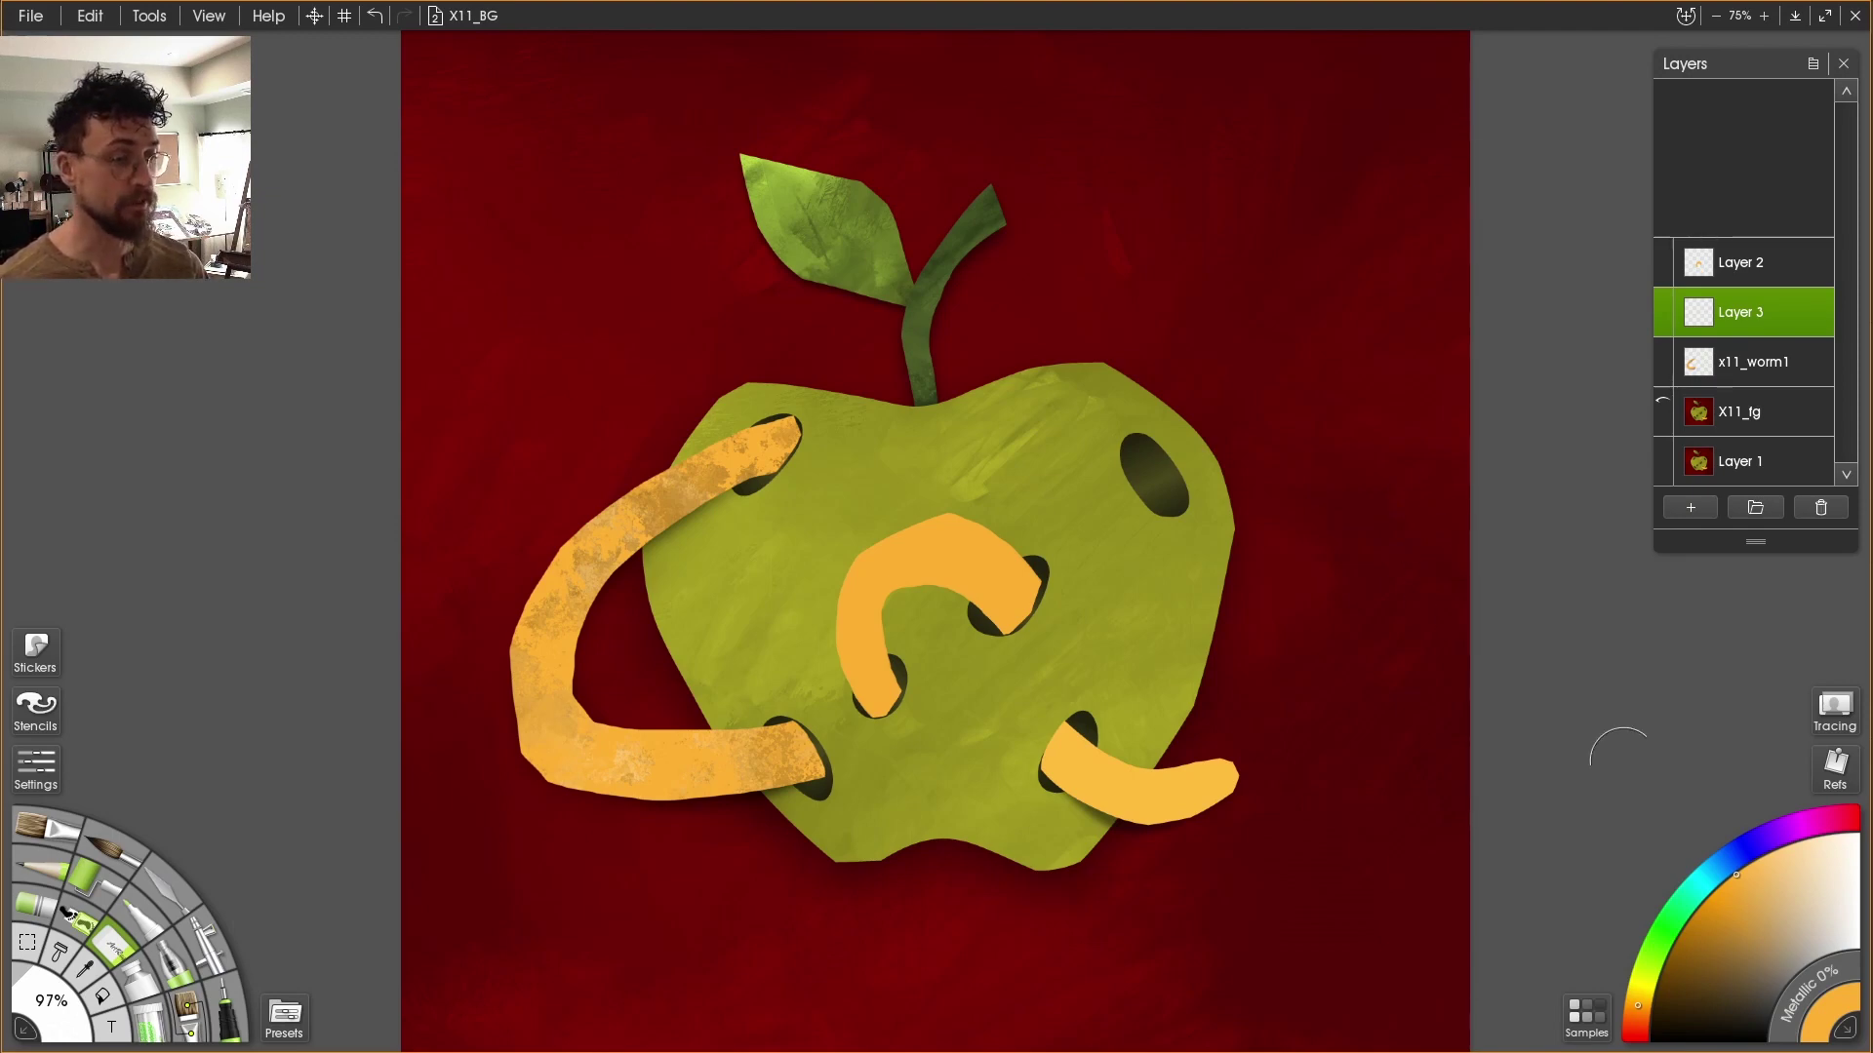
Airbrush a soft black shadow beneath the arched worm on Layer 3, using 0% drip spread and reducing the brush size to 19%
left_click_drag(1740, 973, 1775, 1040)
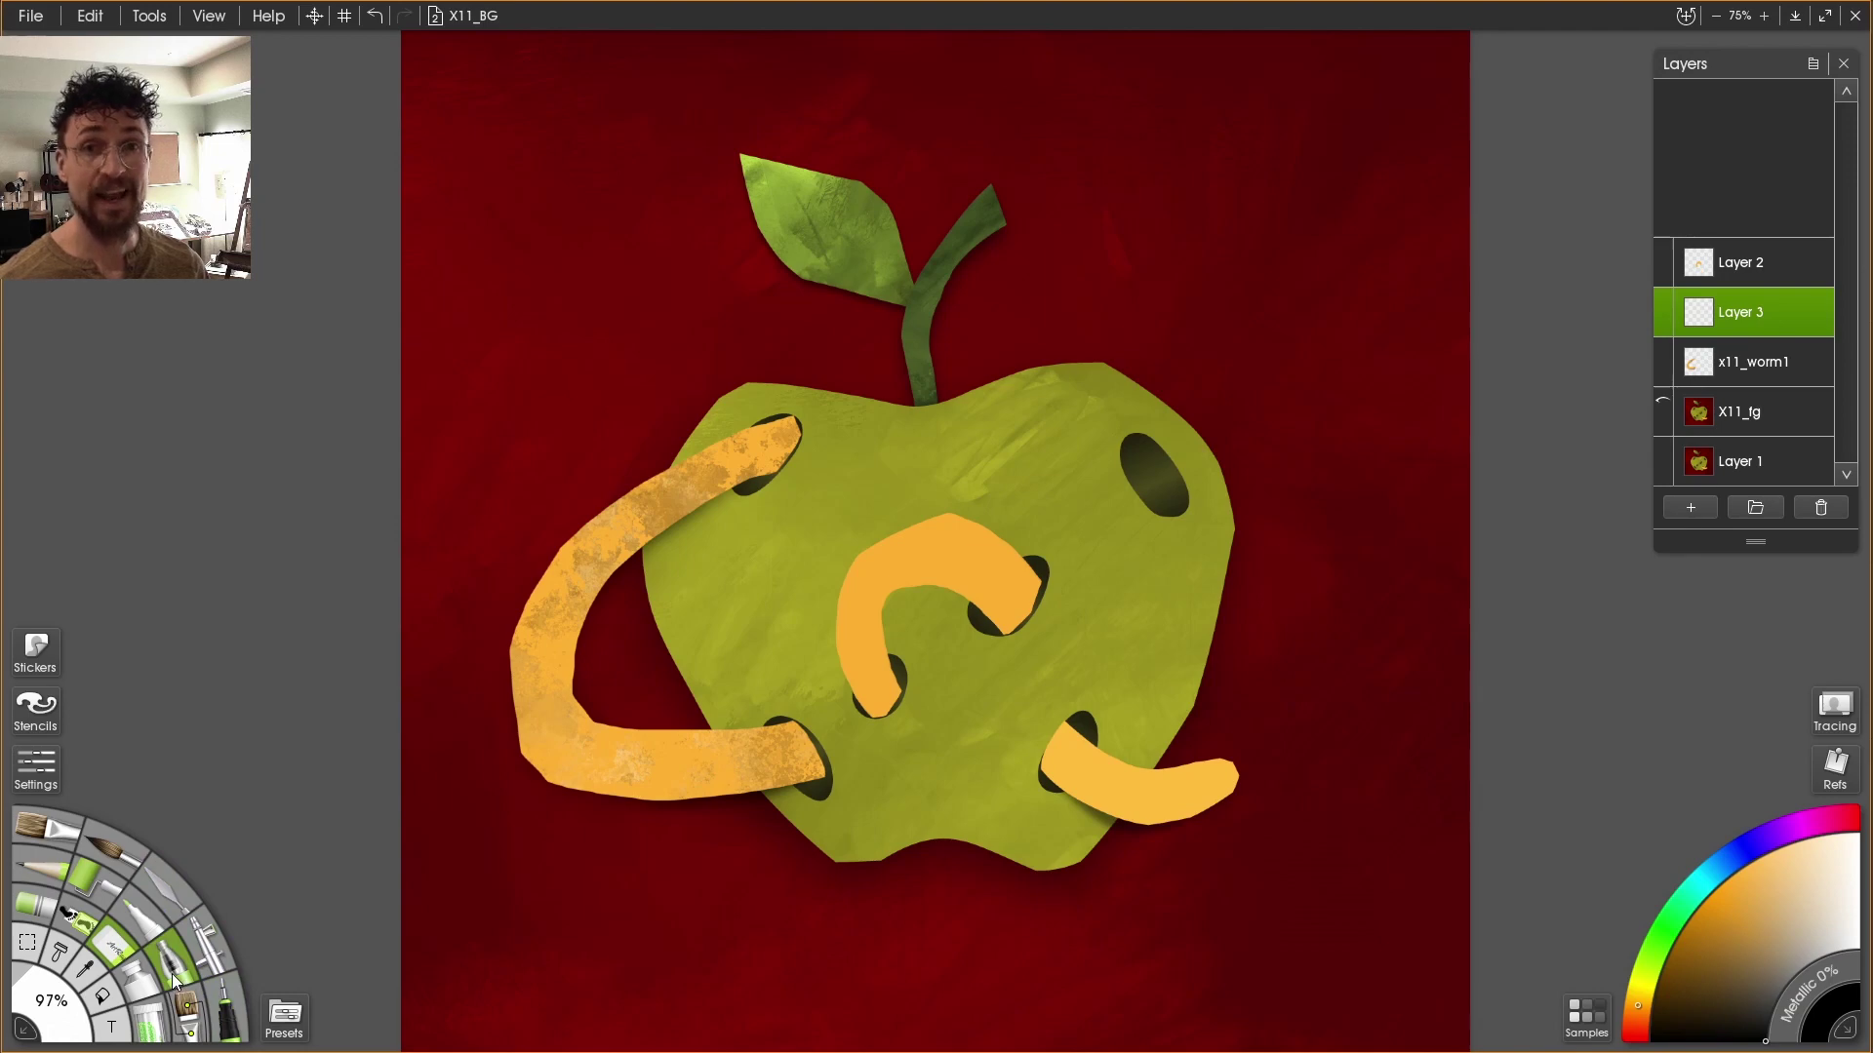
left_click(205, 941)
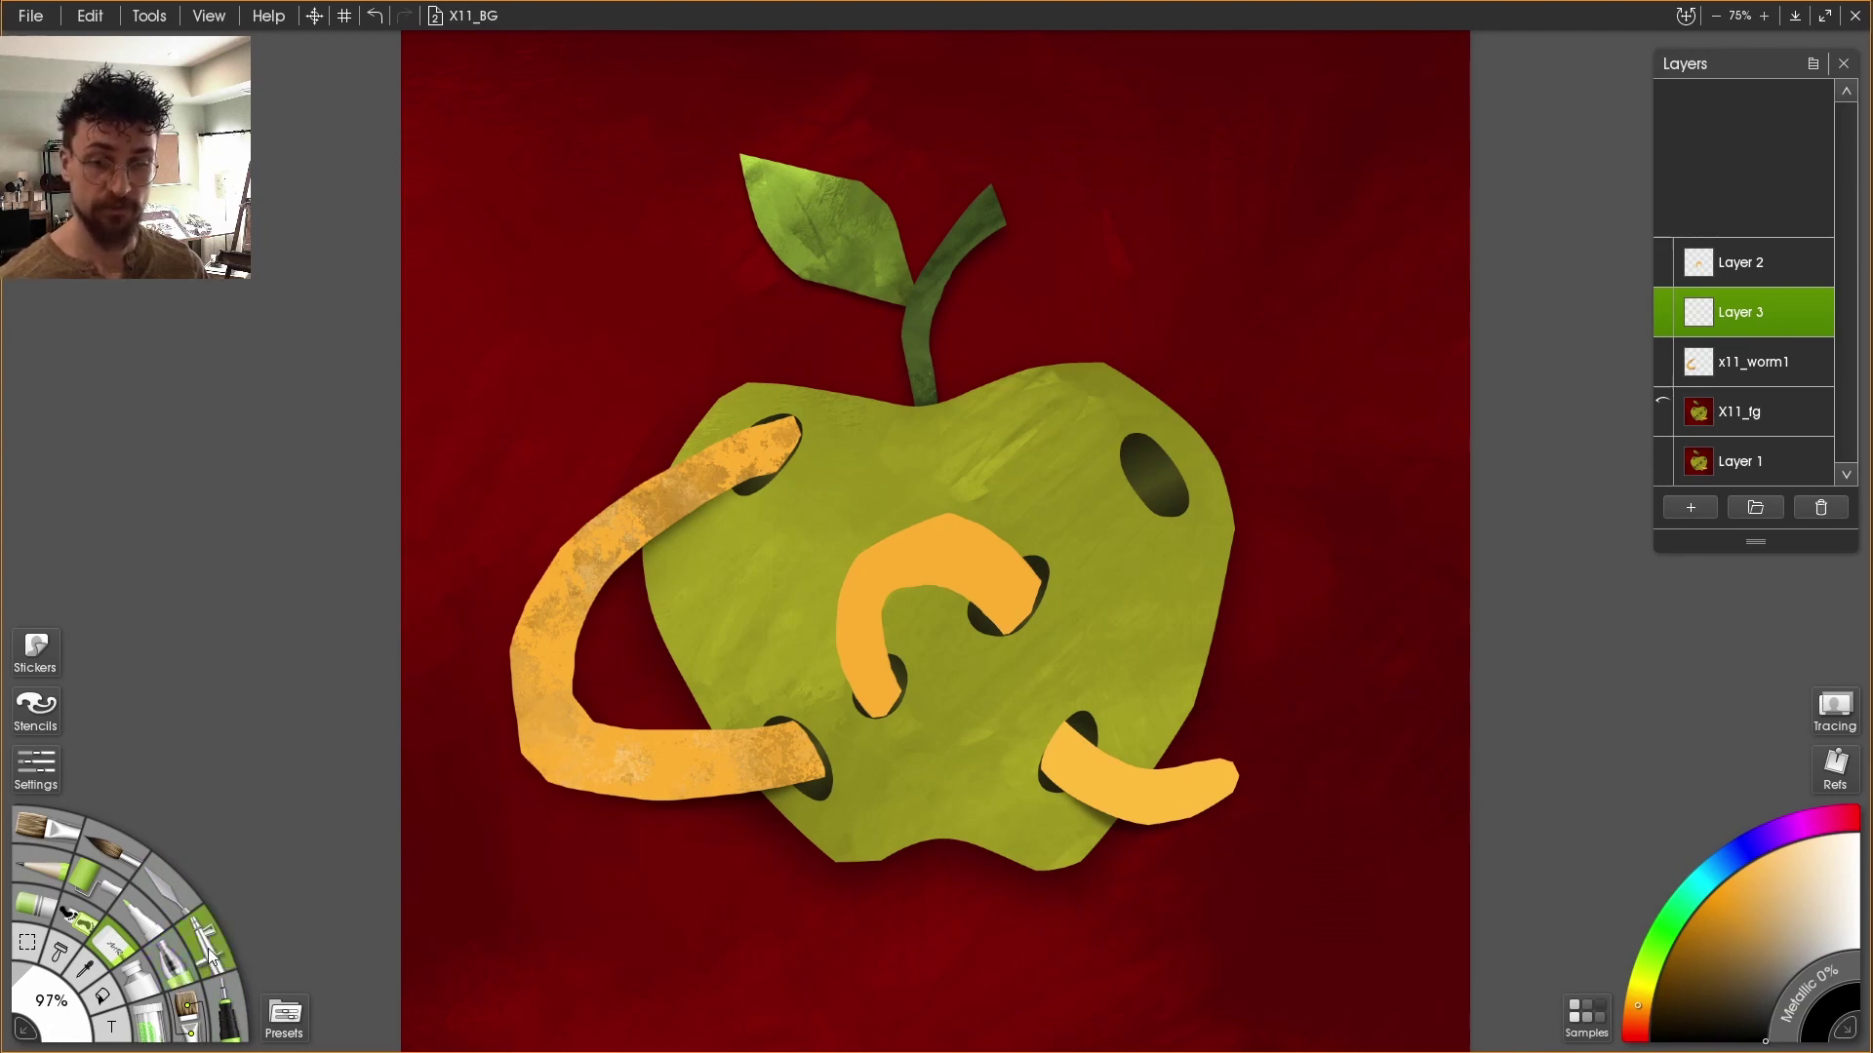
left_click(35, 766)
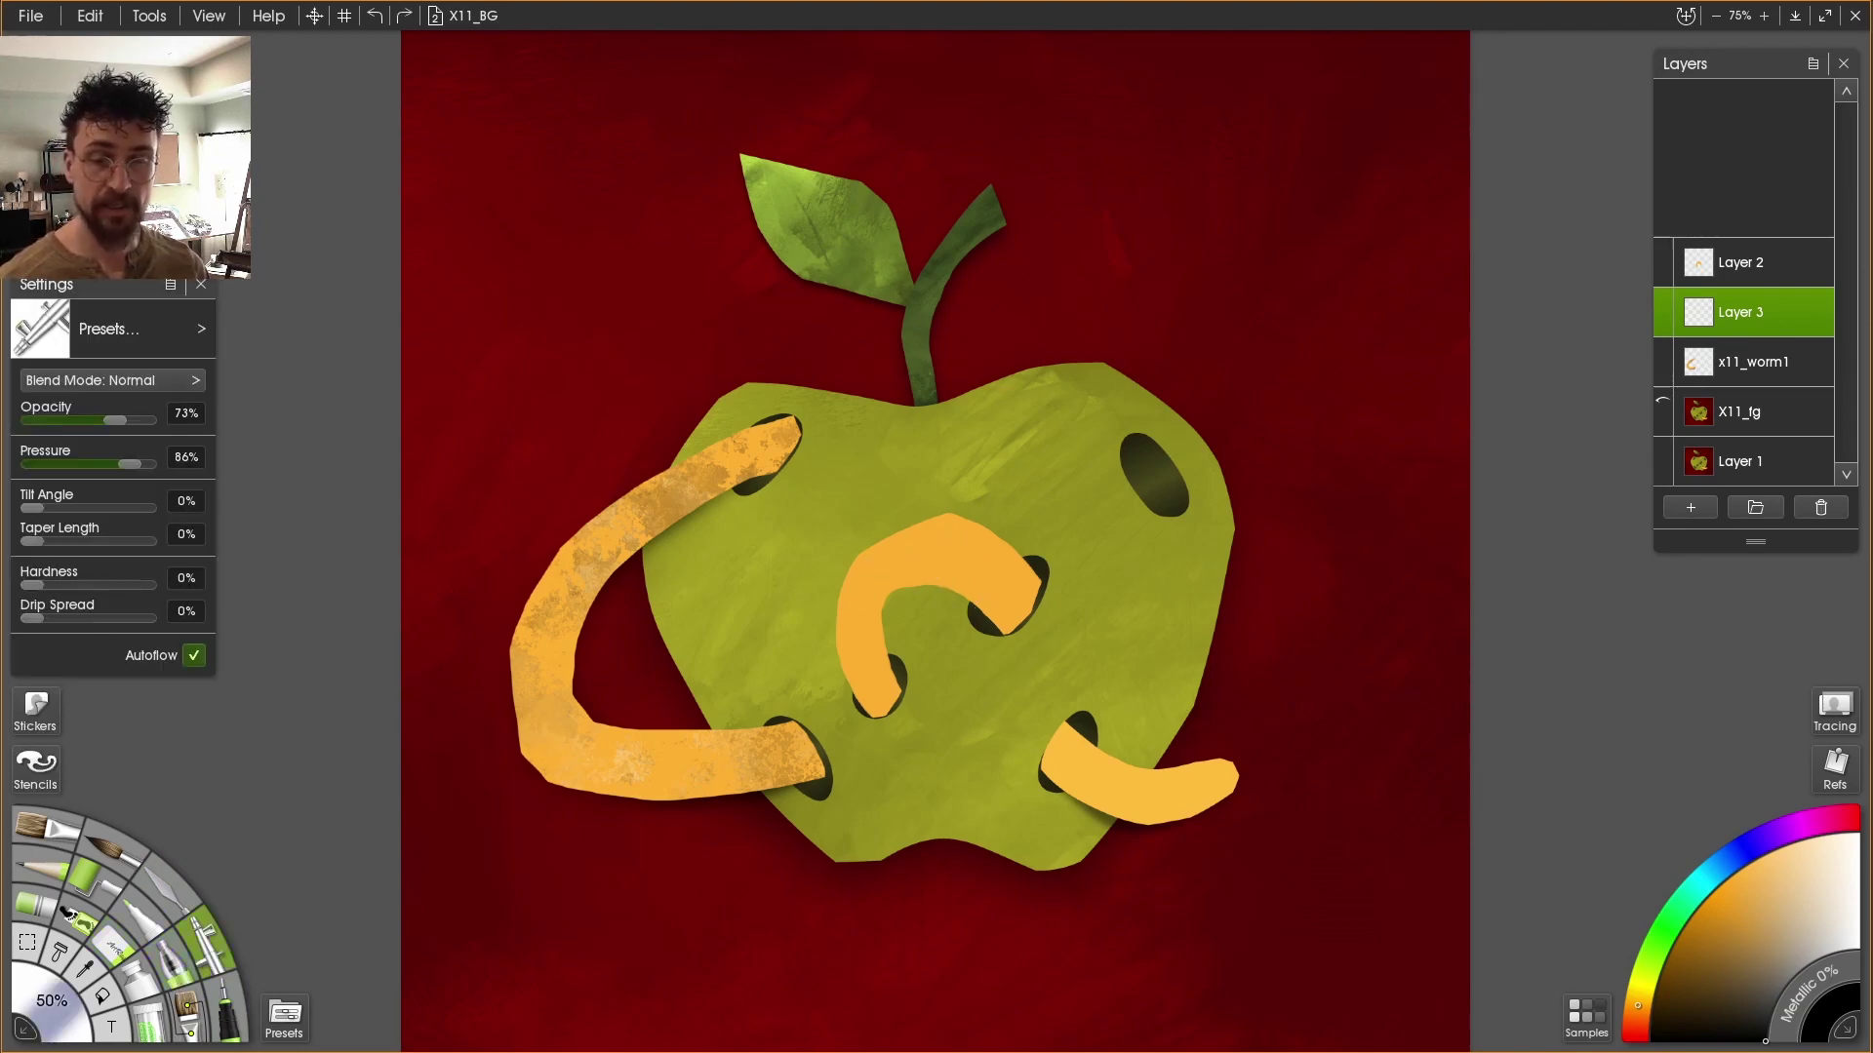
mouse_move(32, 617)
left_mouse_down()
mouse_move(154, 618)
mouse_move(29, 619)
left_mouse_up()
mouse_move(1009, 615)
left_mouse_down()
mouse_move(911, 578)
mouse_move(849, 626)
left_mouse_up()
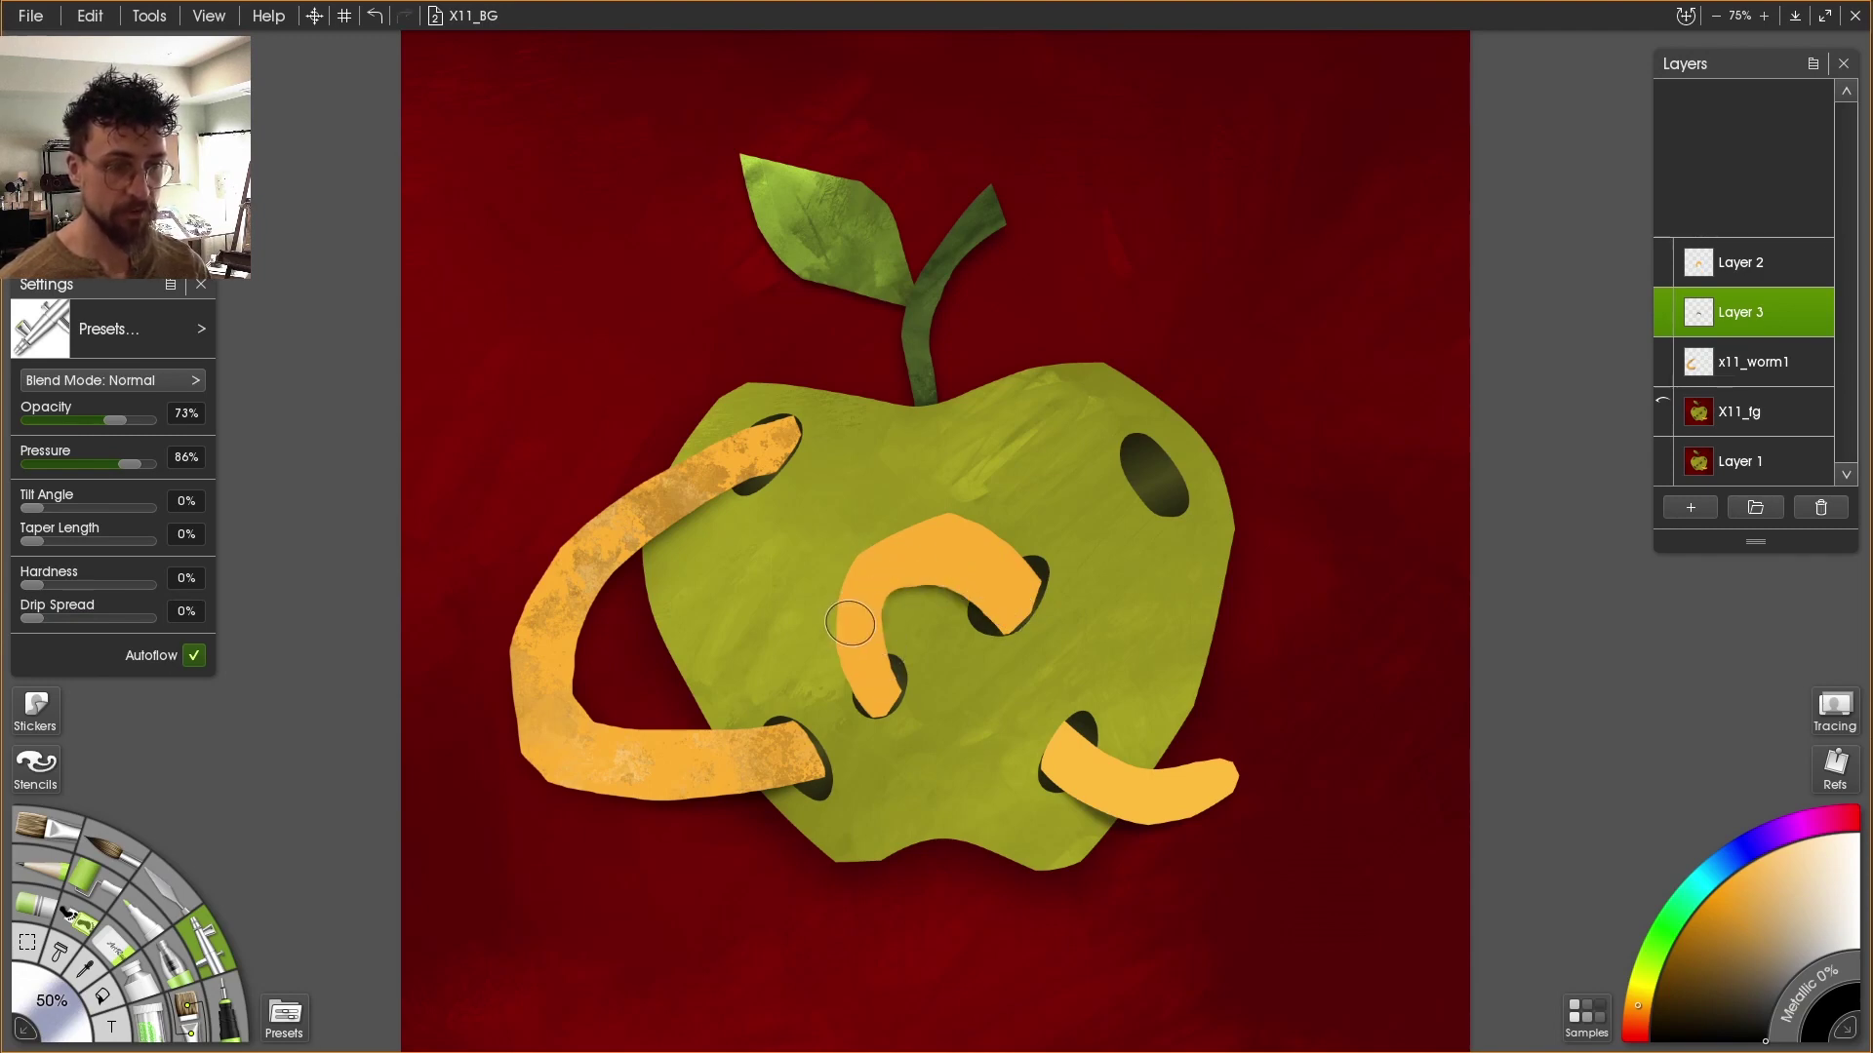
key("bracketleft")
key("bracketleft")
key("bracketleft")
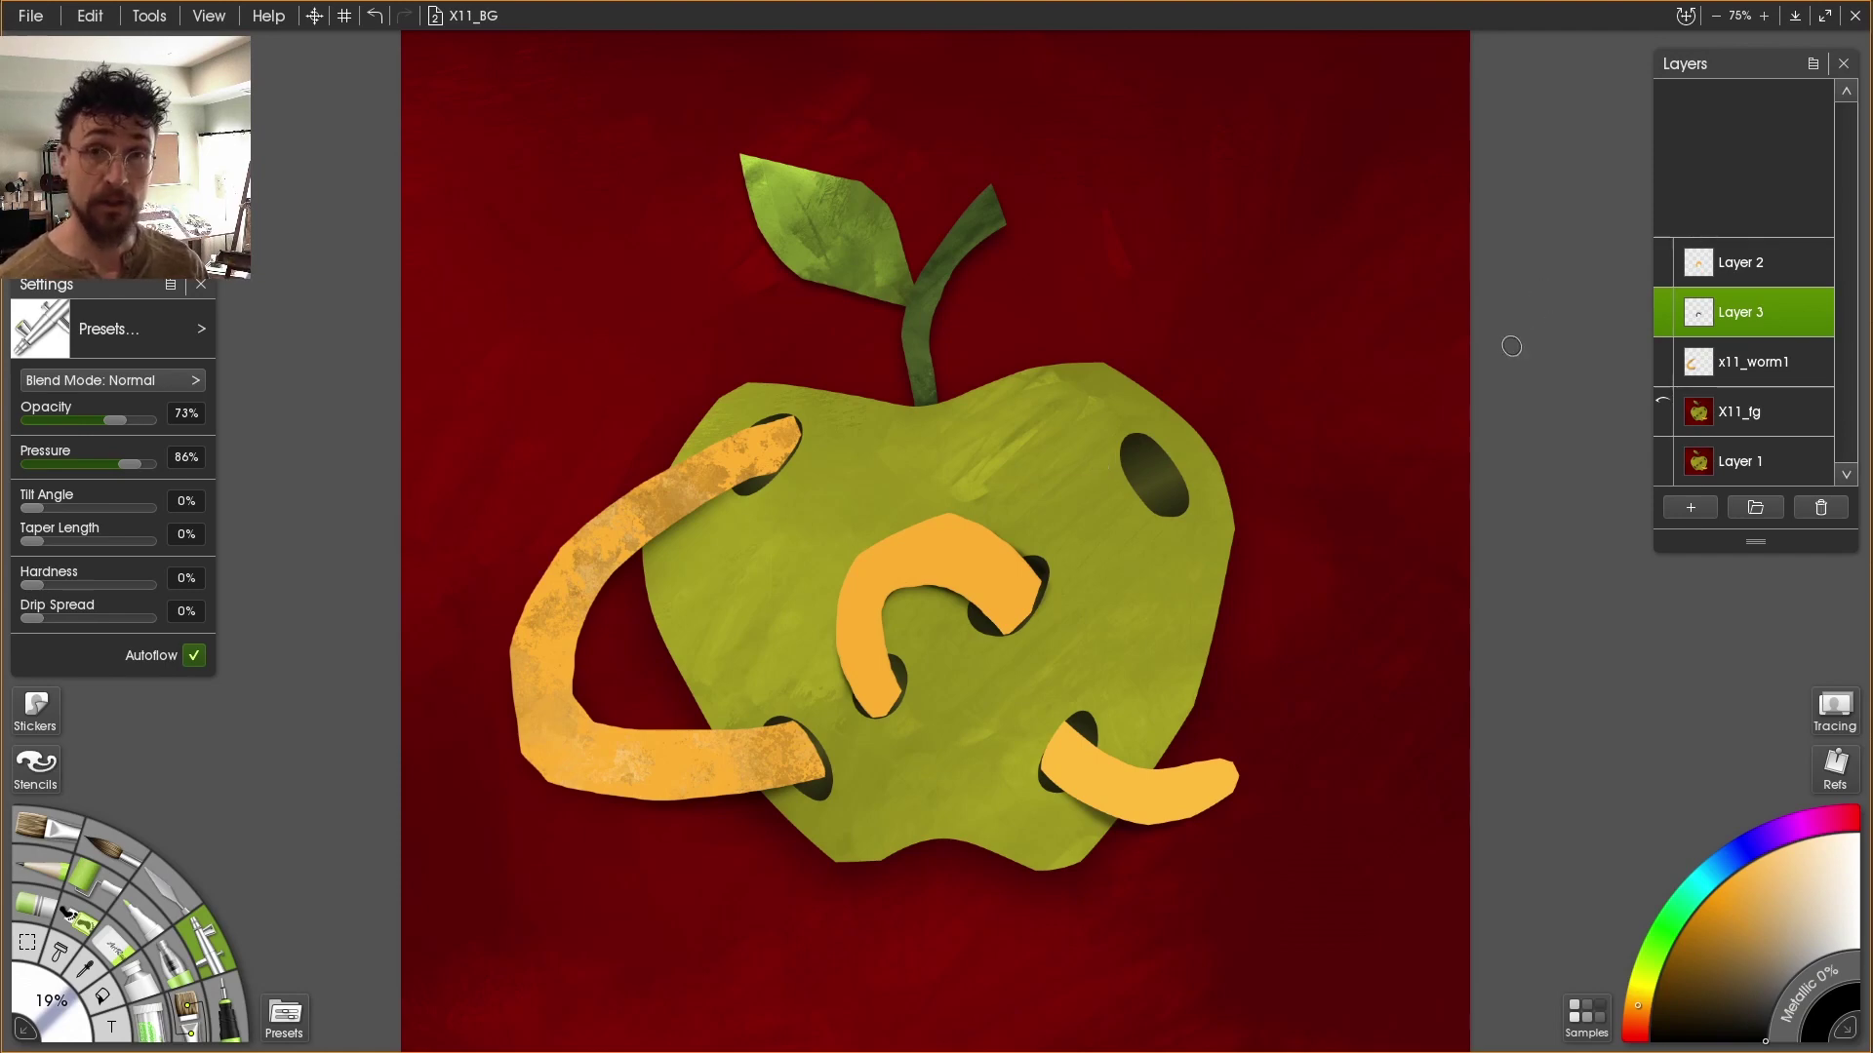
Lock the transparency of Layer 2, which holds the arched worm
left_click(1711, 273)
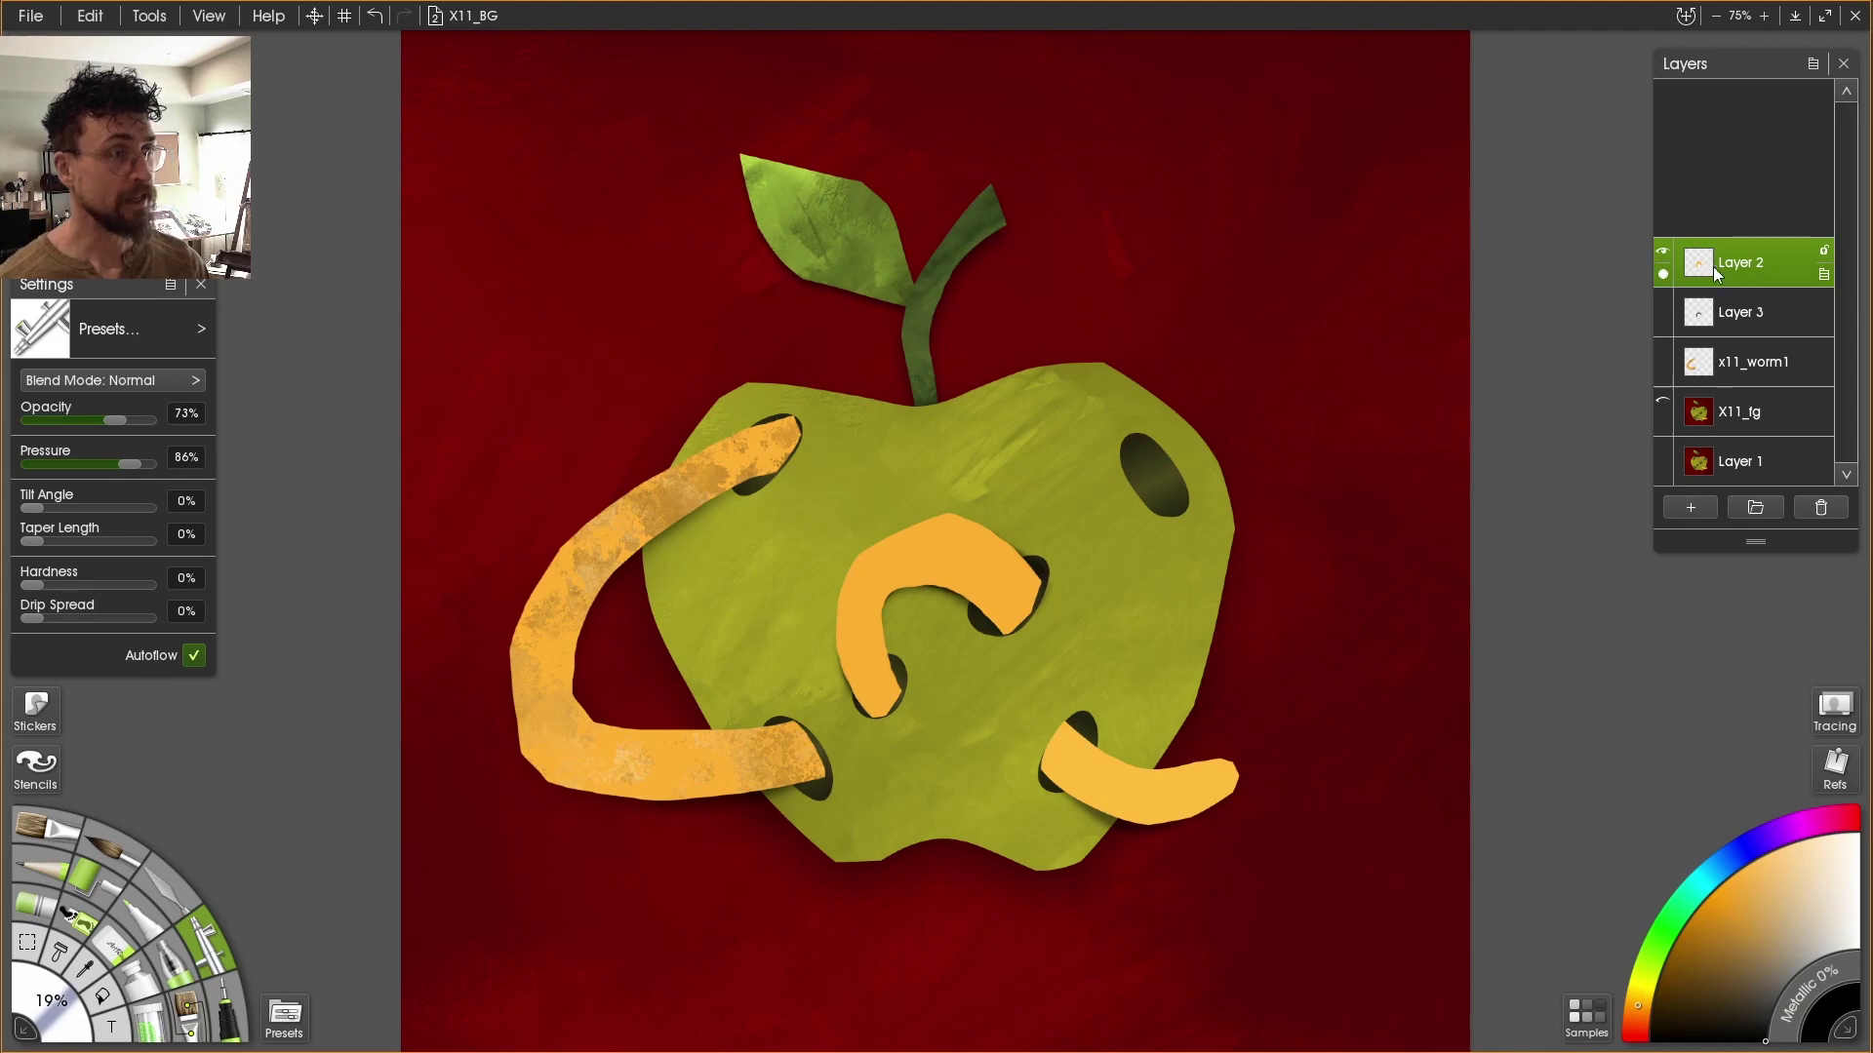
left_click_drag(1712, 62, 1367, 80)
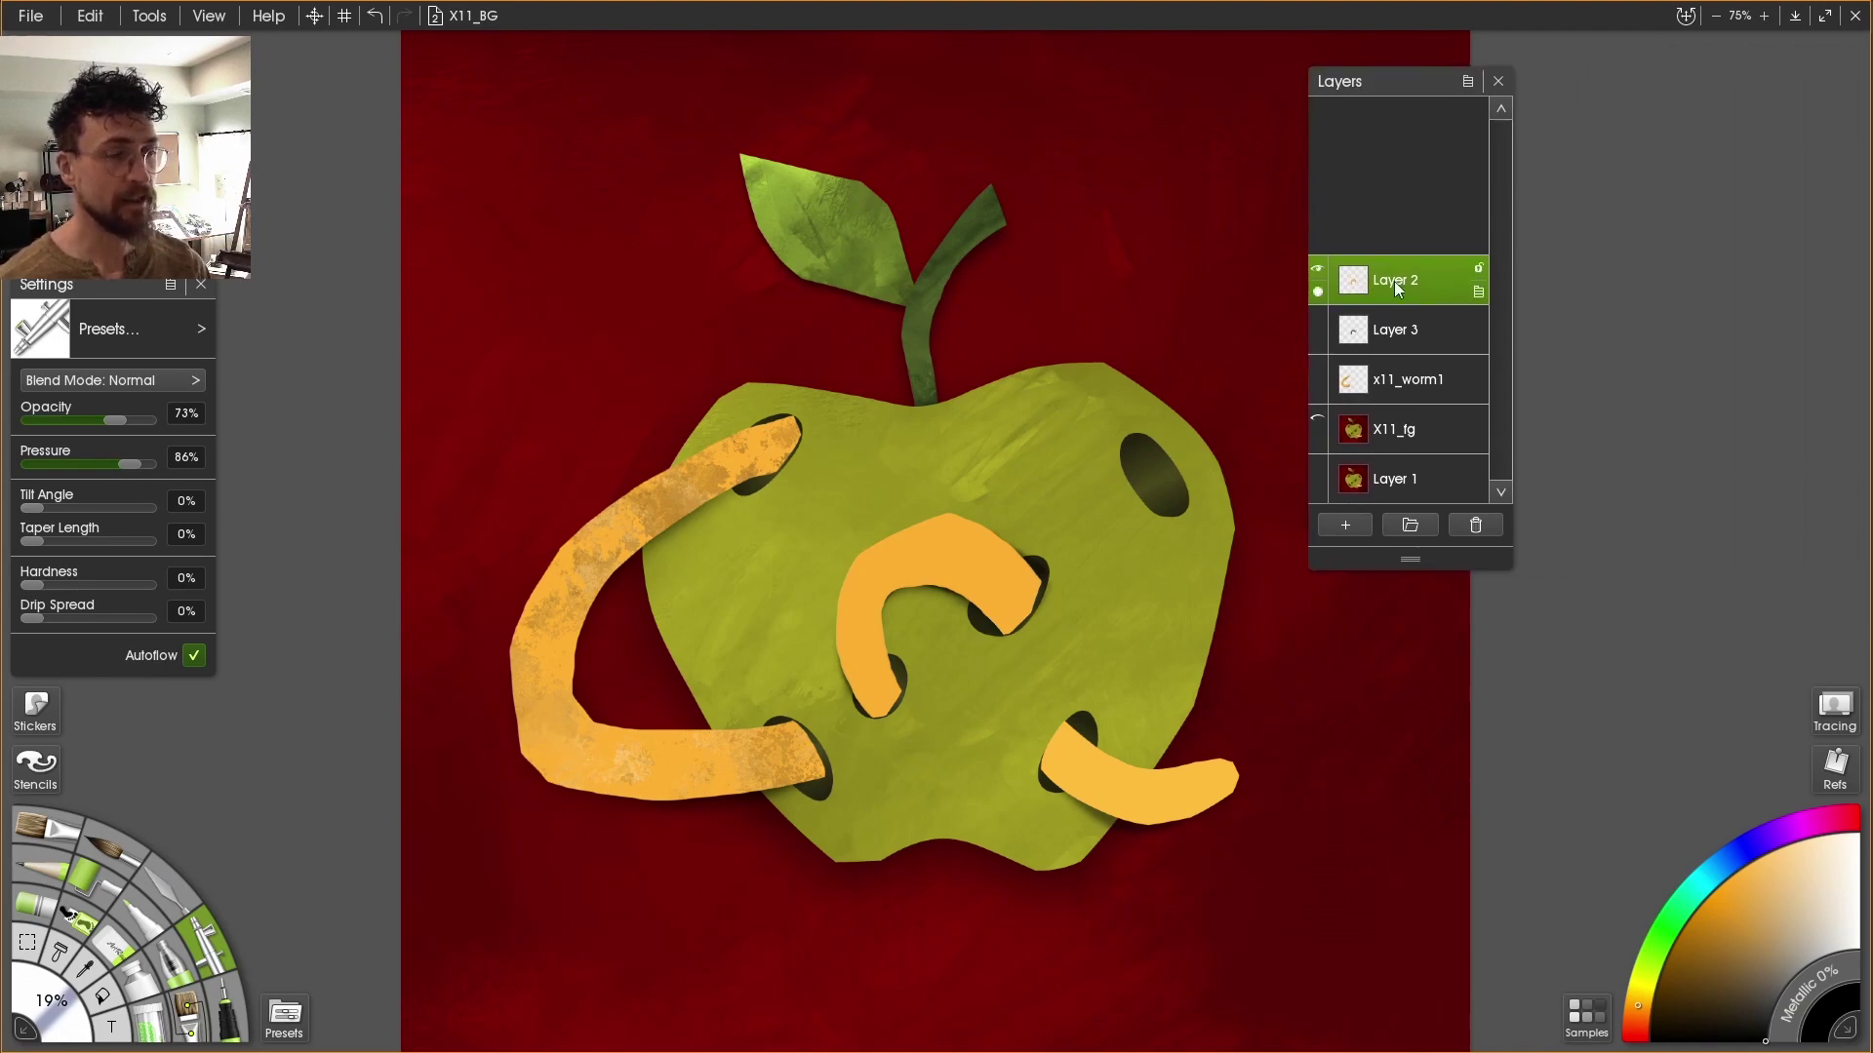
left_click(1479, 267)
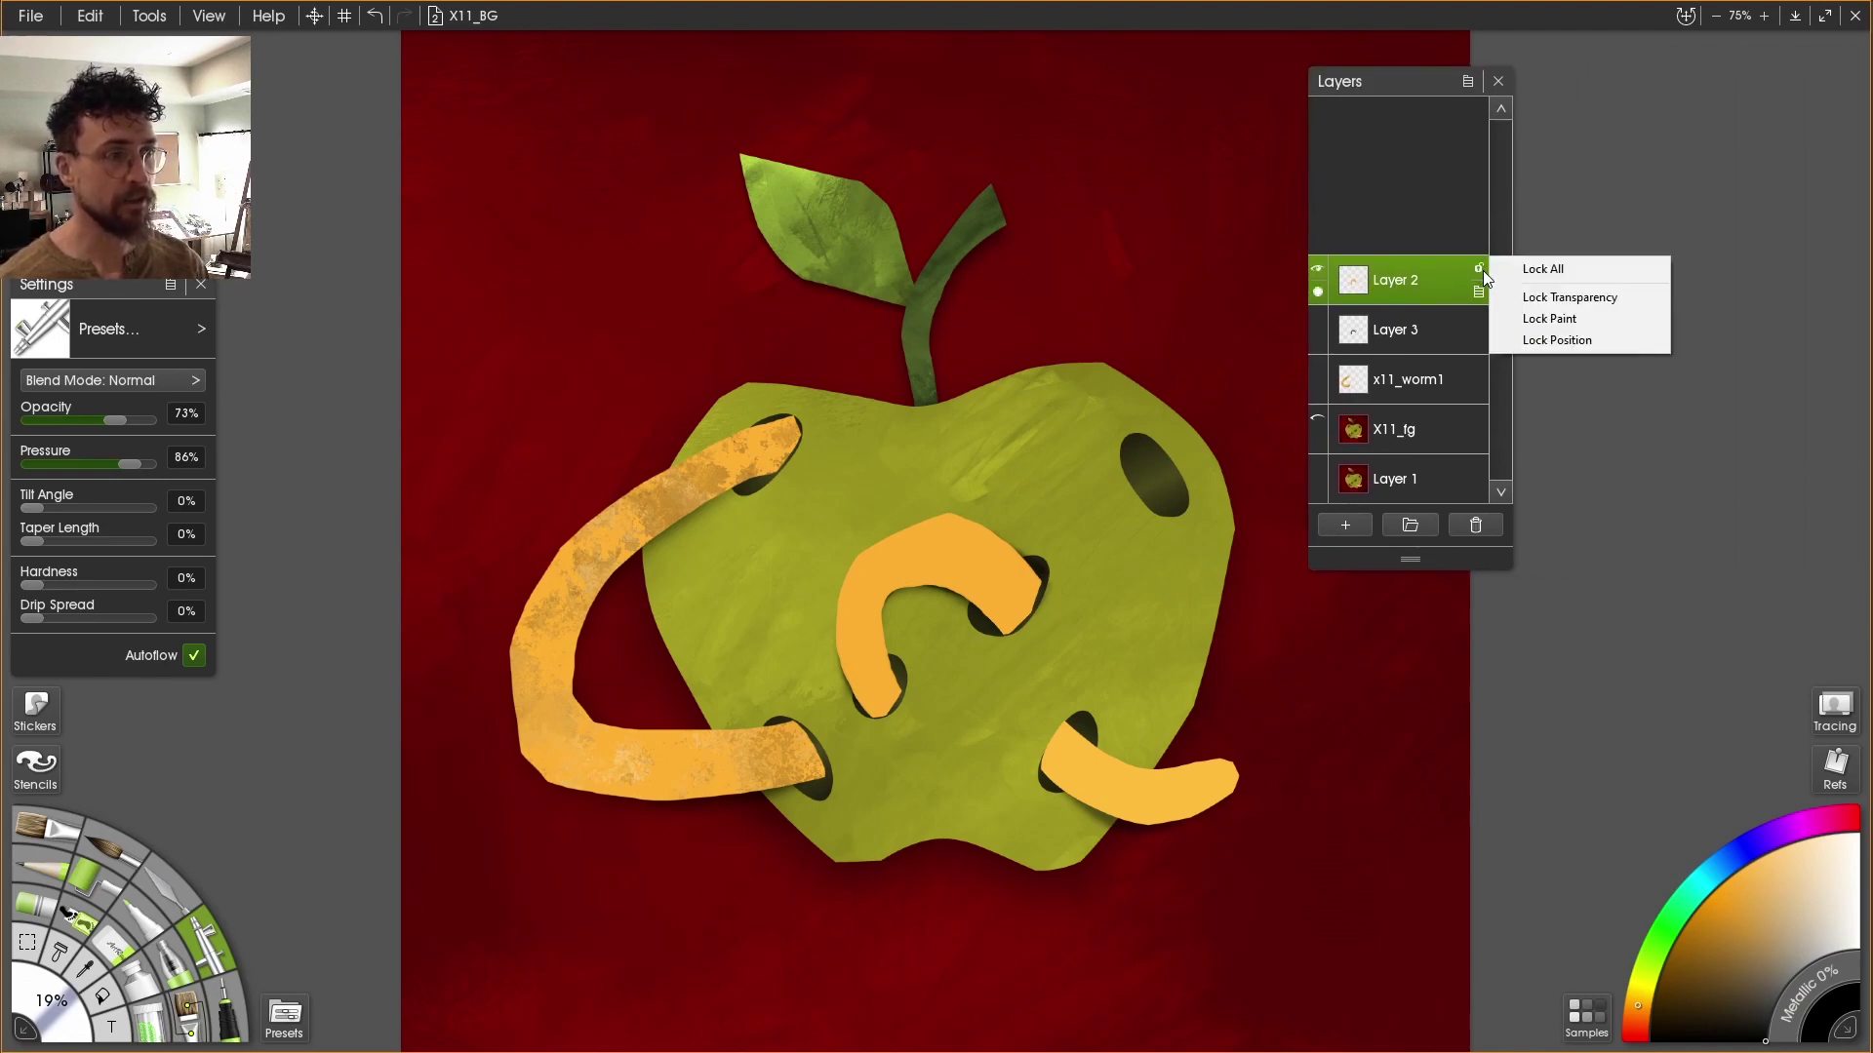
left_click(1586, 302)
left_click_drag(1367, 93, 1627, 126)
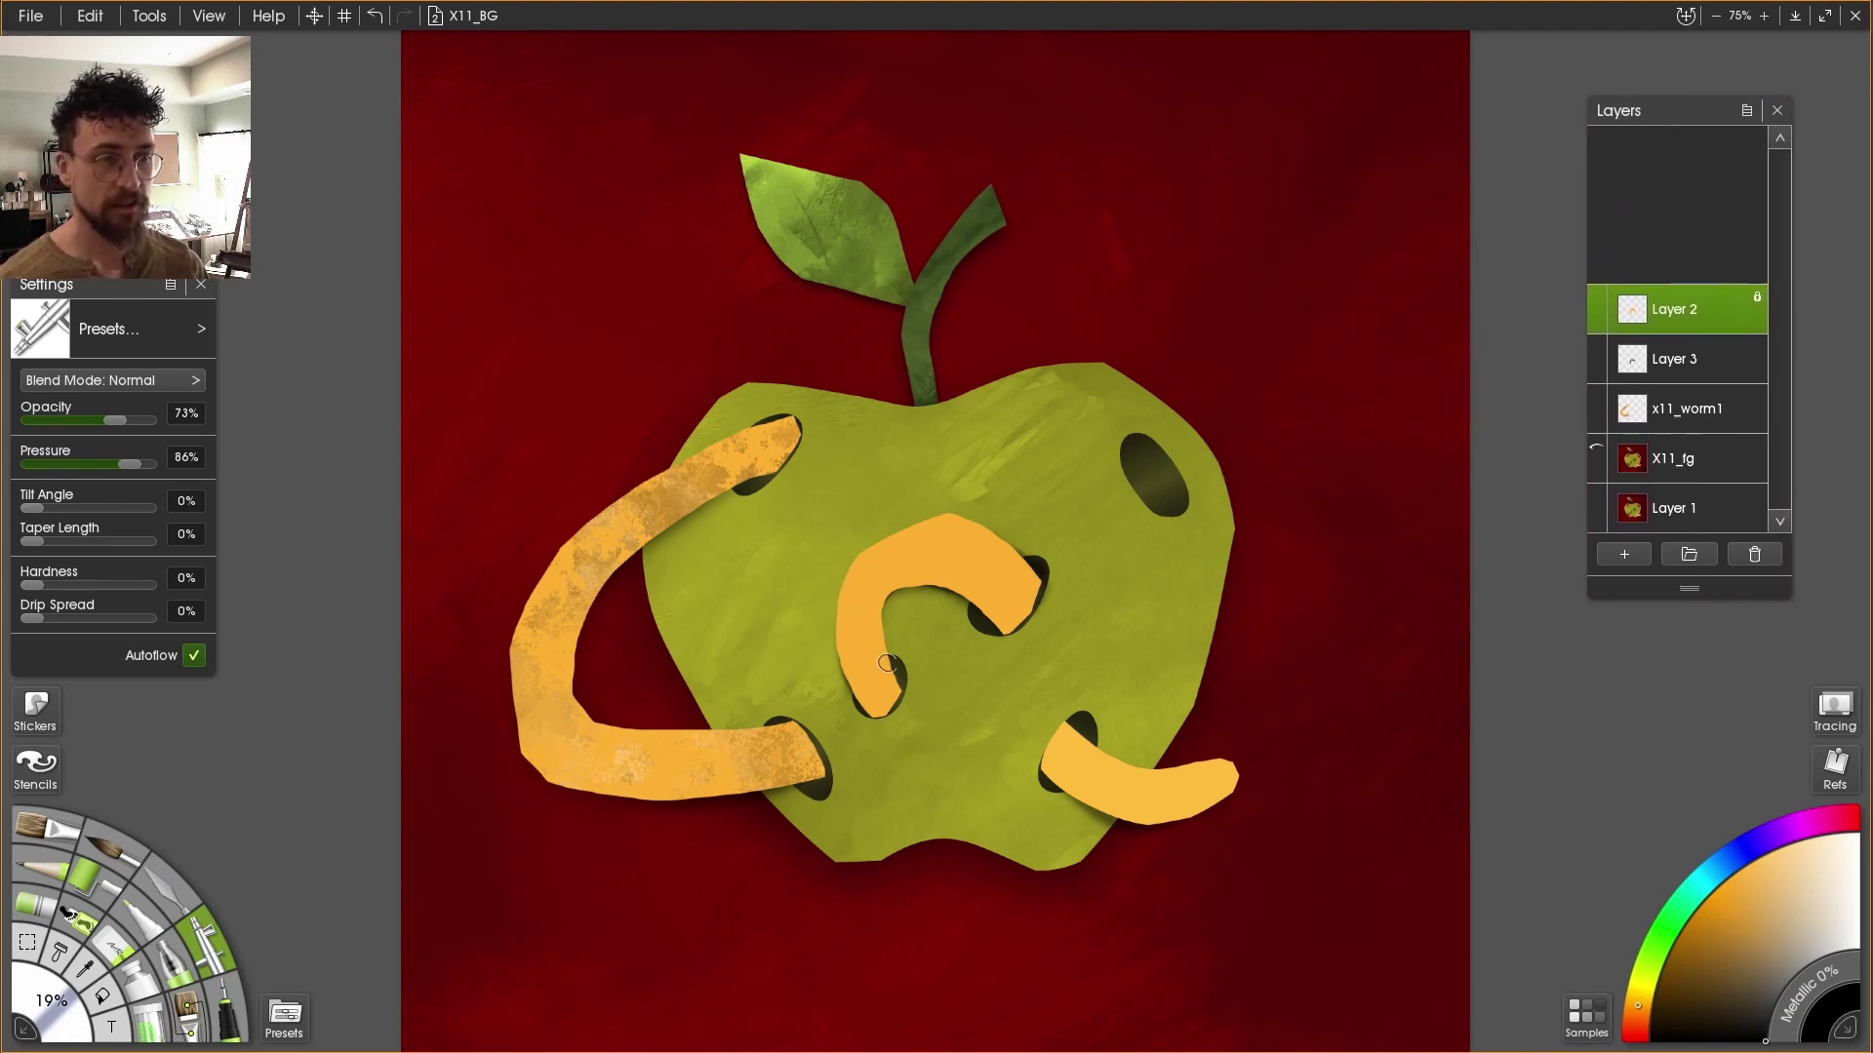
Paint brown and darker orange shading strokes over the arched worm with the oil brush
key("o")
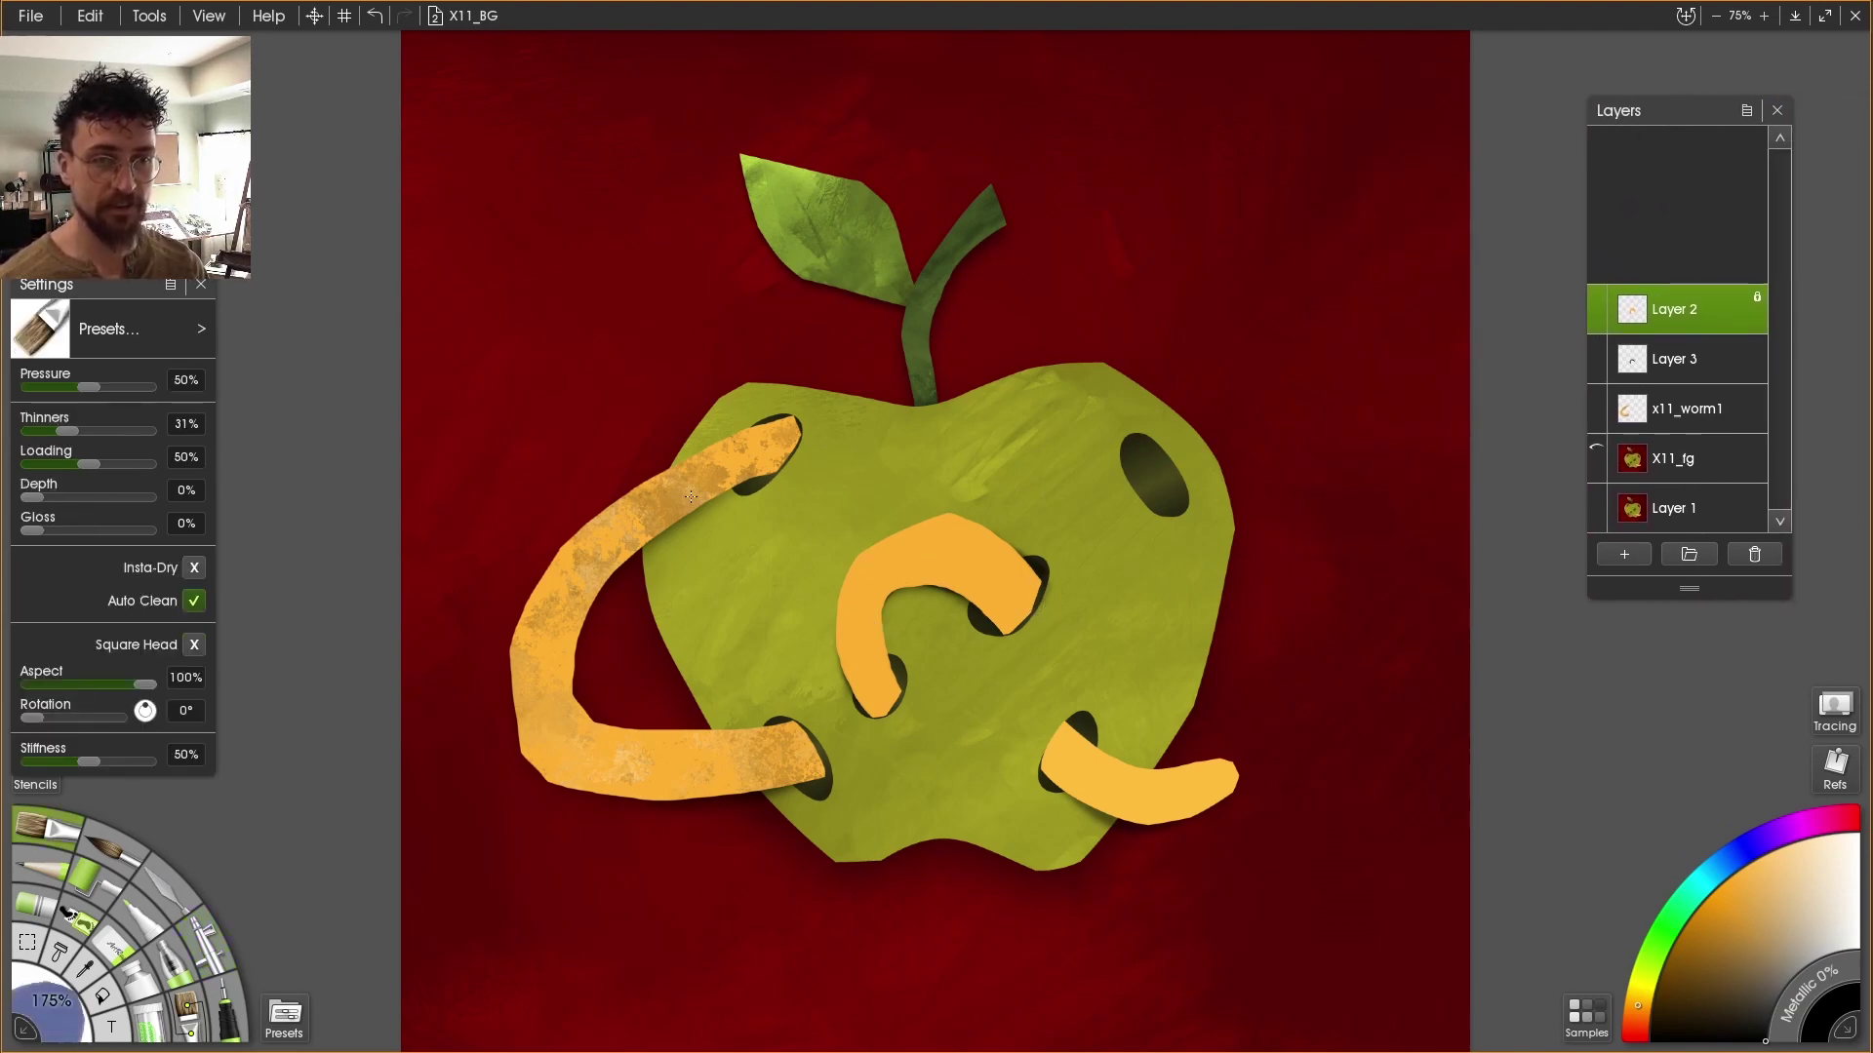
left_click(931, 575, "alt")
key("ctrl+z")
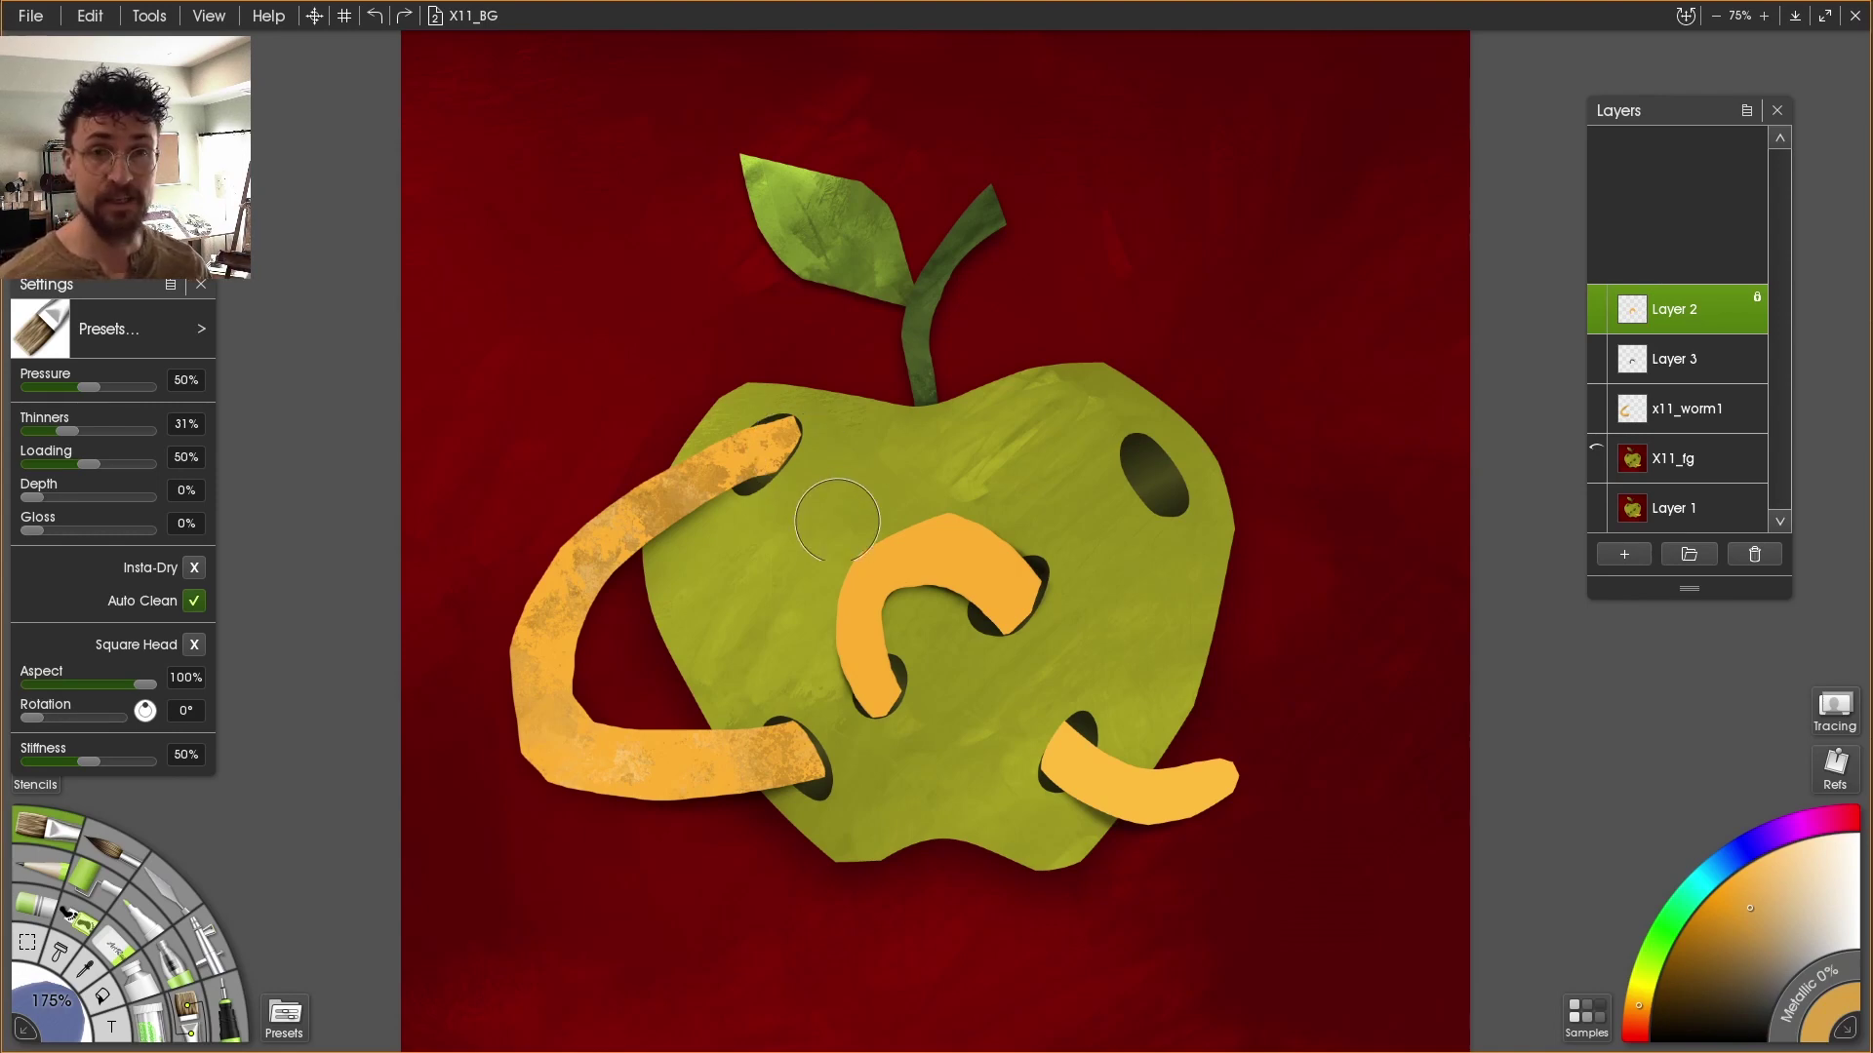
key("ctrl+y")
key("ctrl+y")
key("ctrl+y")
key("ctrl+z")
key("ctrl+z")
key("ctrl+z")
key("ctrl+z")
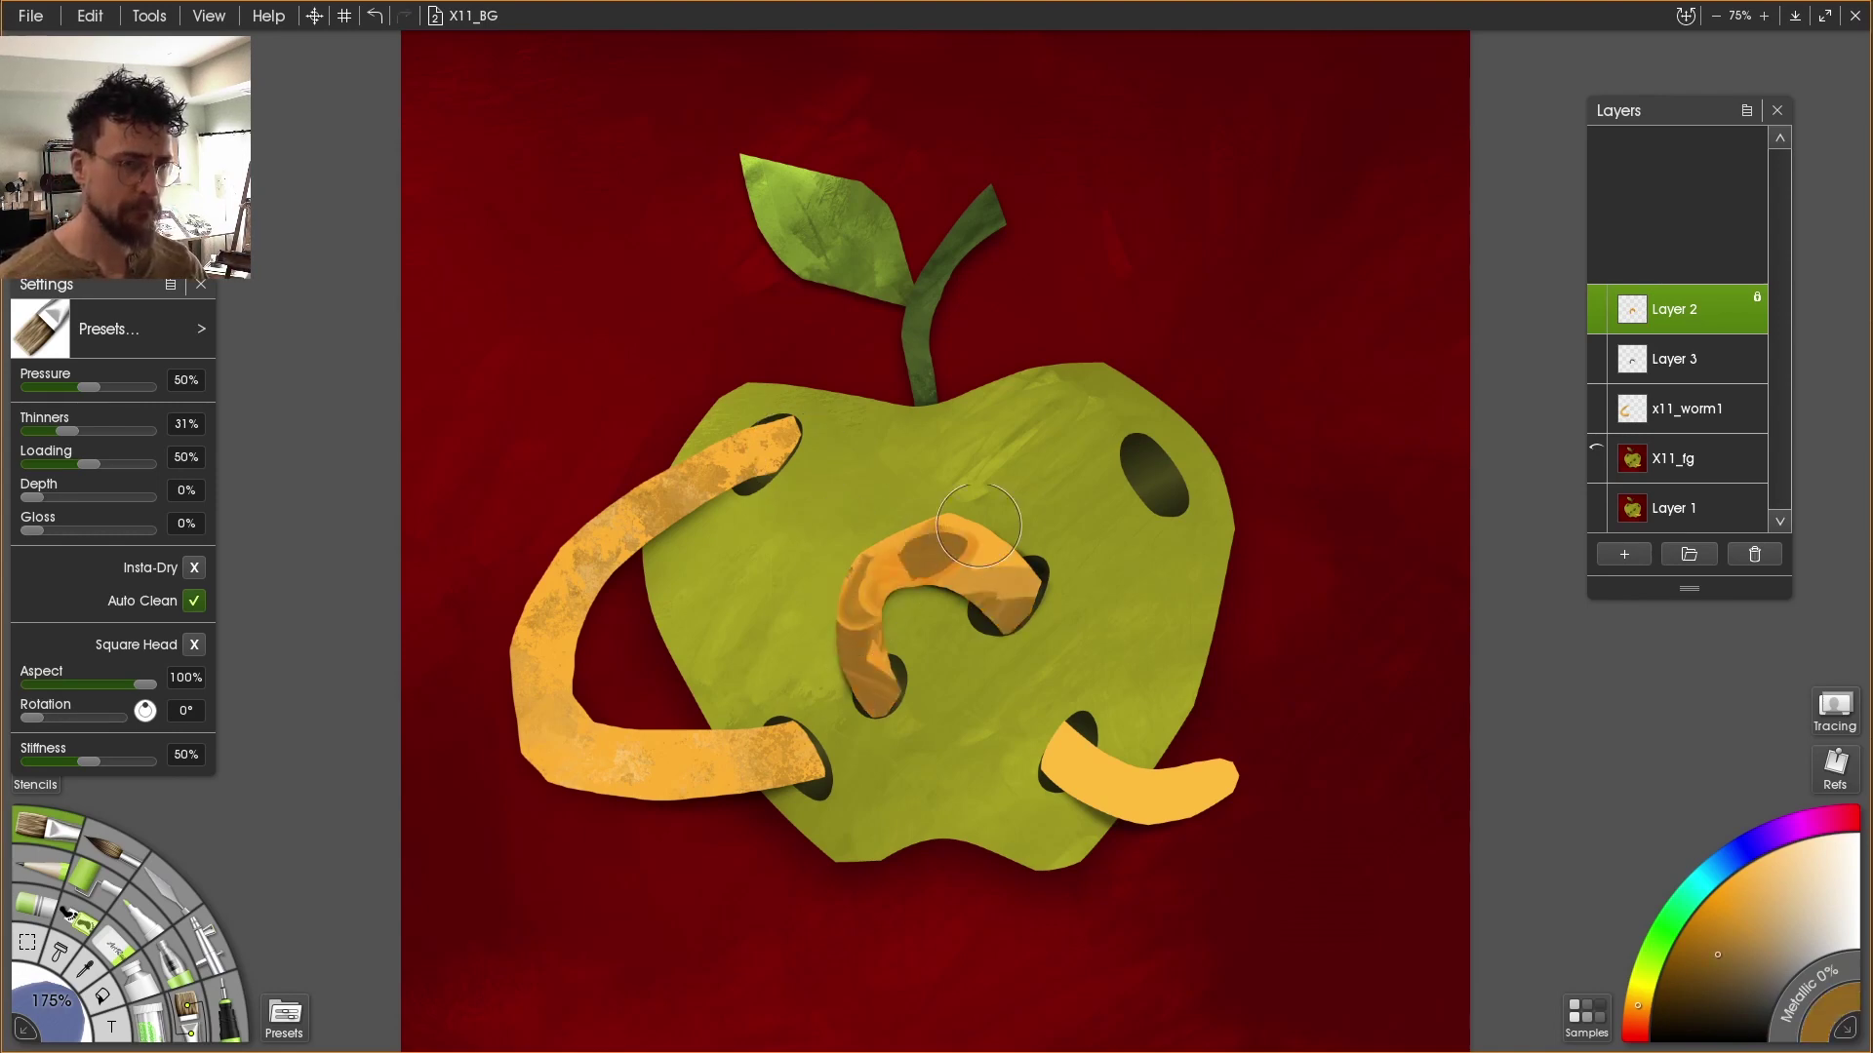
Rework the arched worm's shading and smear the strokes into a soft texture with the palette knife
key("ctrl+z")
key("ctrl+y")
key("ctrl+z")
key("ctrl+z")
key("ctrl+z")
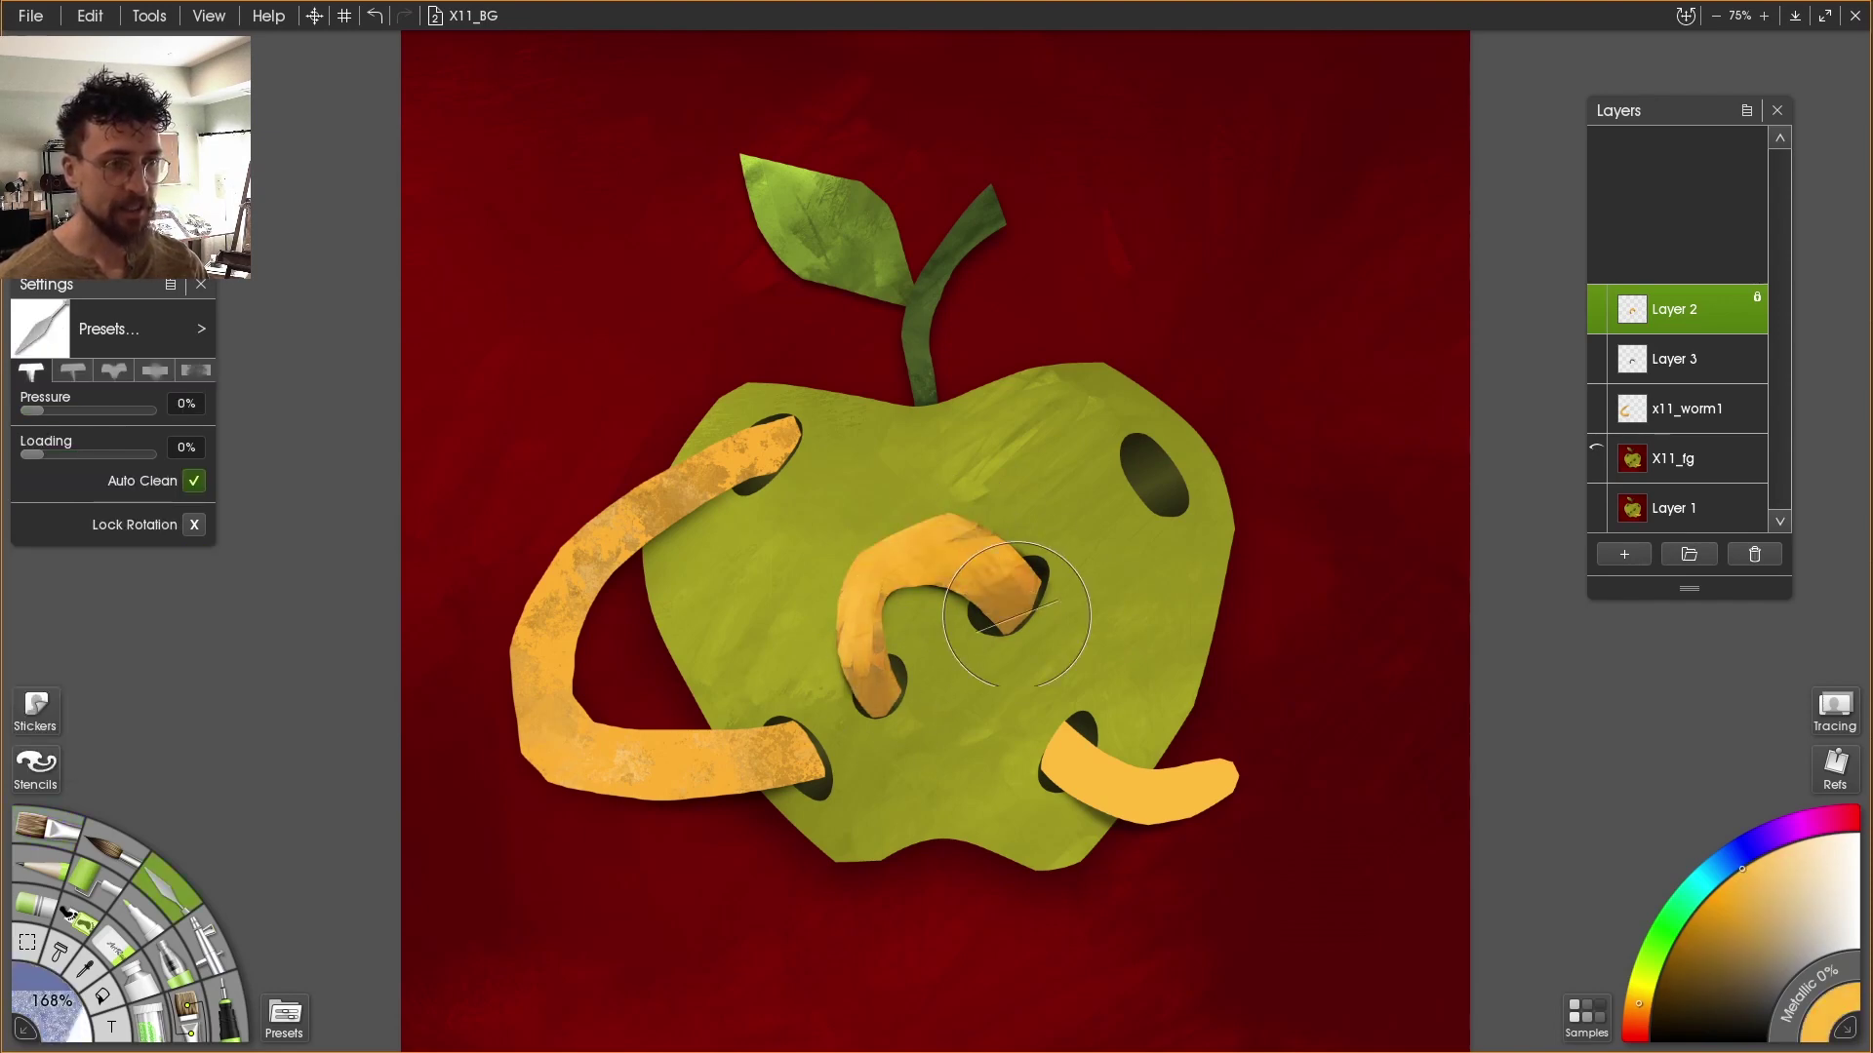
Add sampled brown-orange oil strokes along the arched worm's upper curve and blend them with the palette knife
key("b")
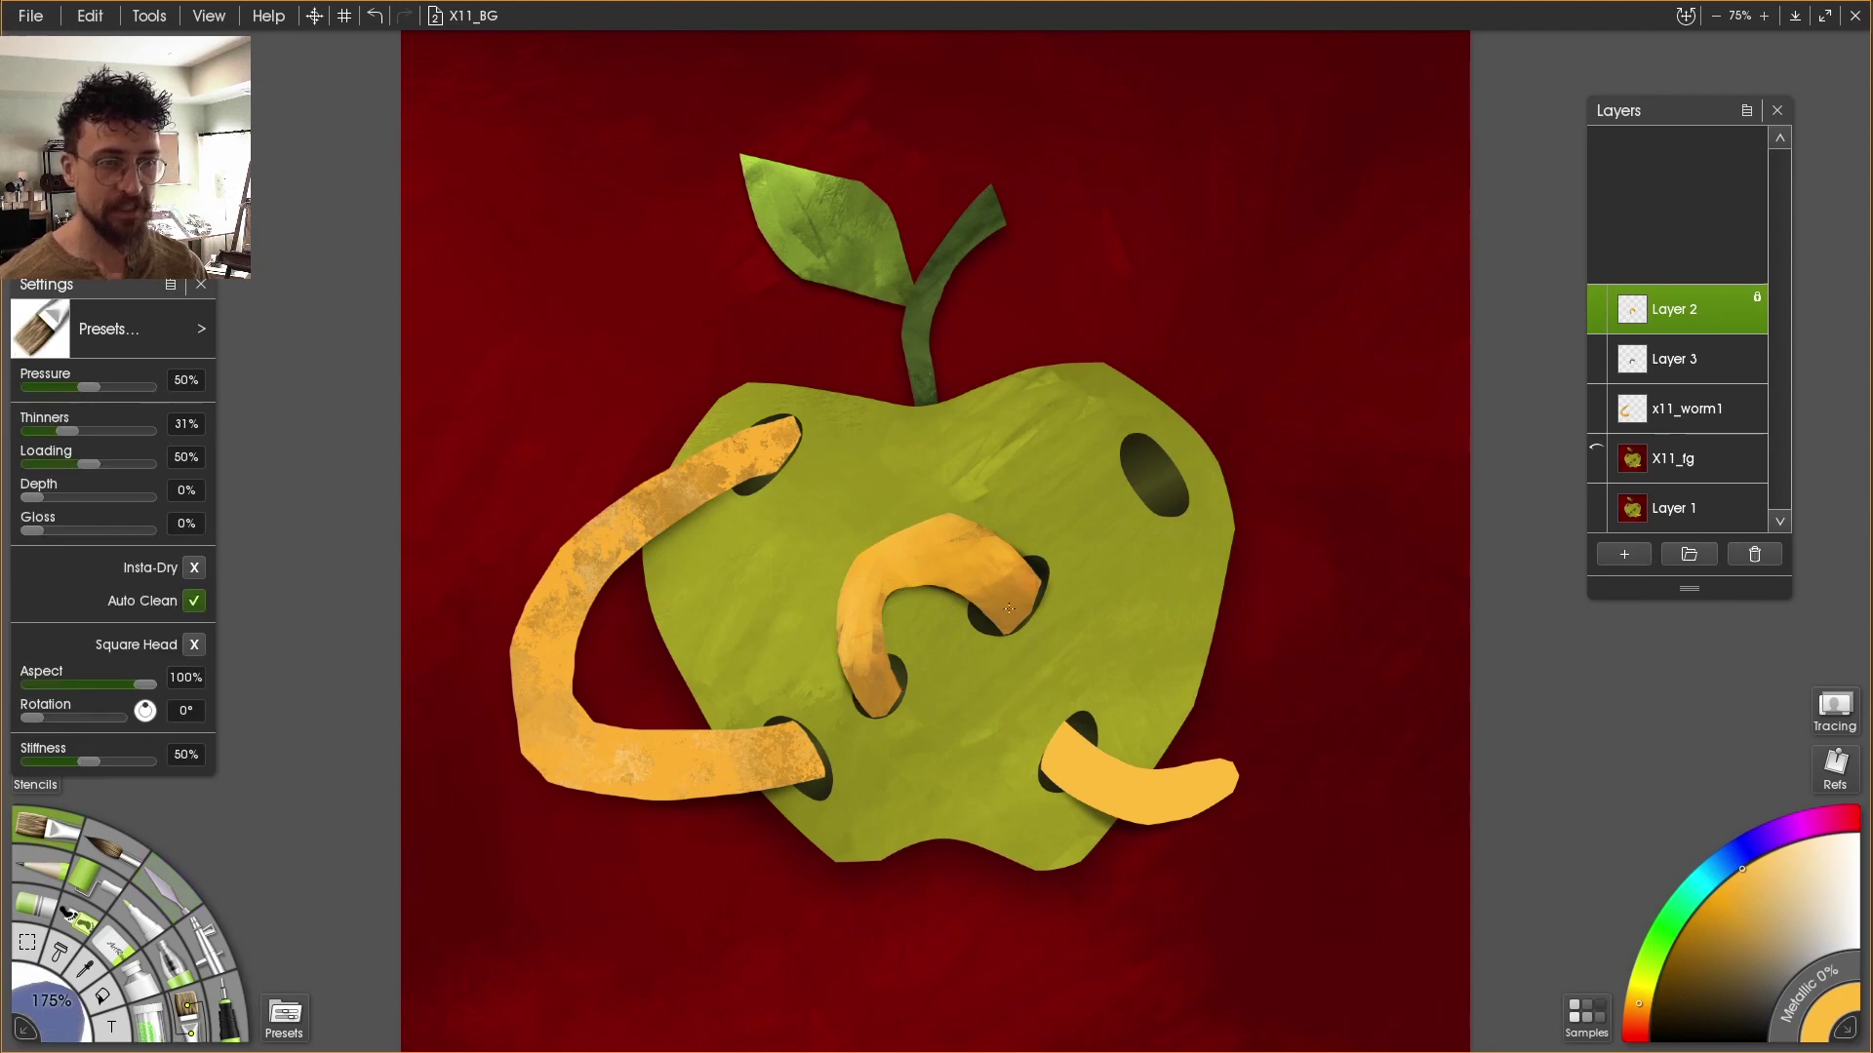
left_click(1017, 598, "alt")
left_click_drag(948, 584, 889, 659)
mouse_move(964, 566)
left_mouse_down()
mouse_move(897, 524)
mouse_move(858, 615)
left_mouse_up()
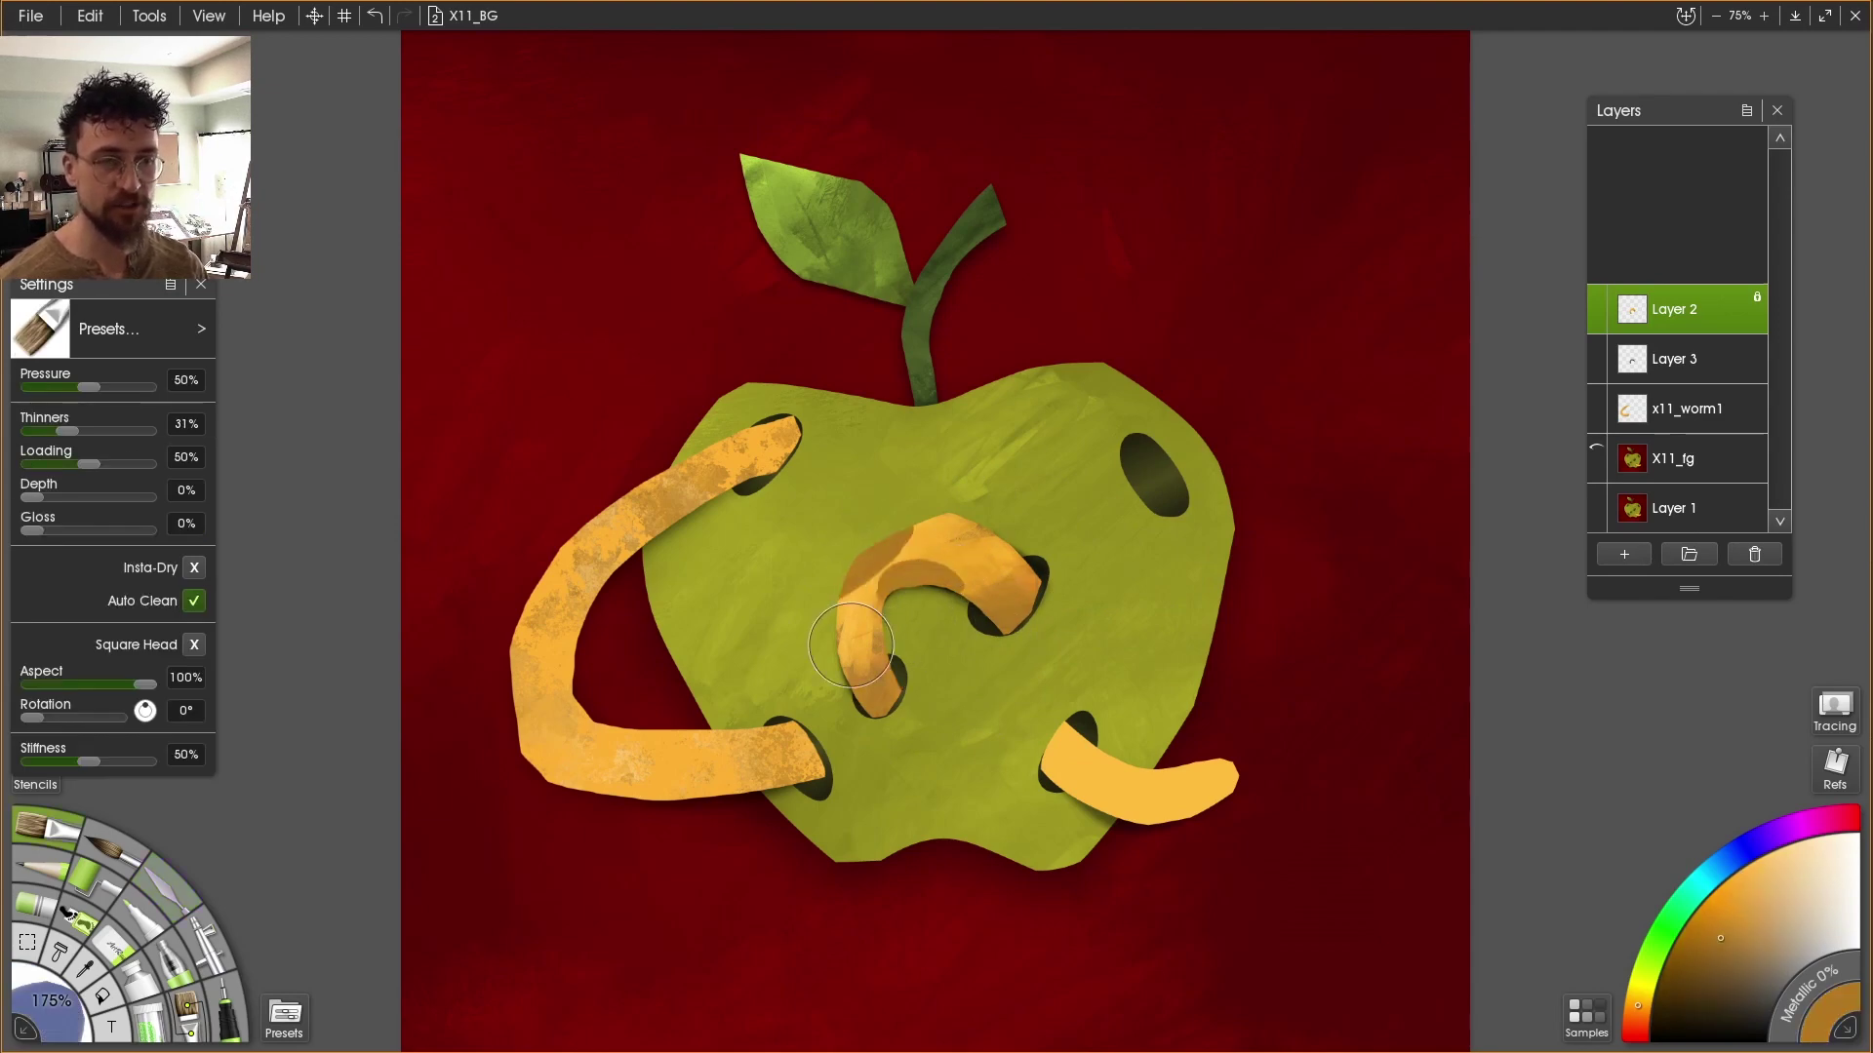
key("k")
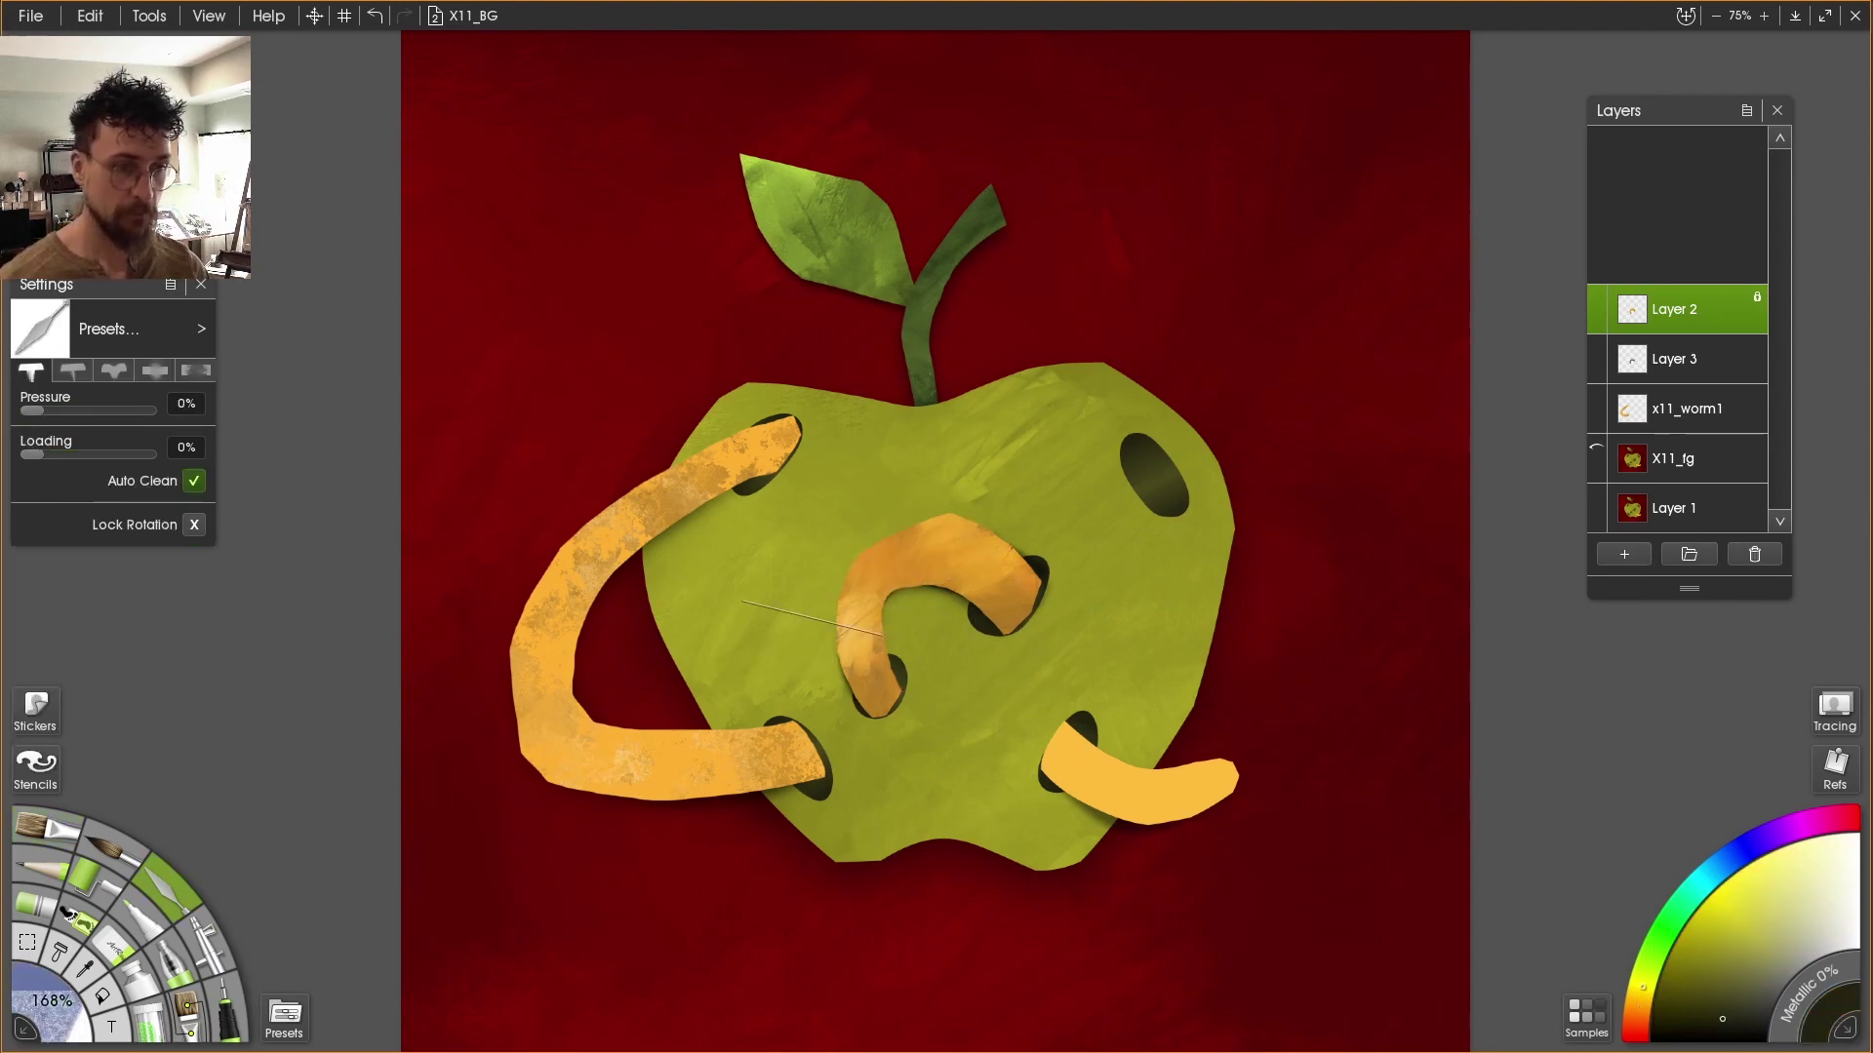
left_click(843, 683, "alt")
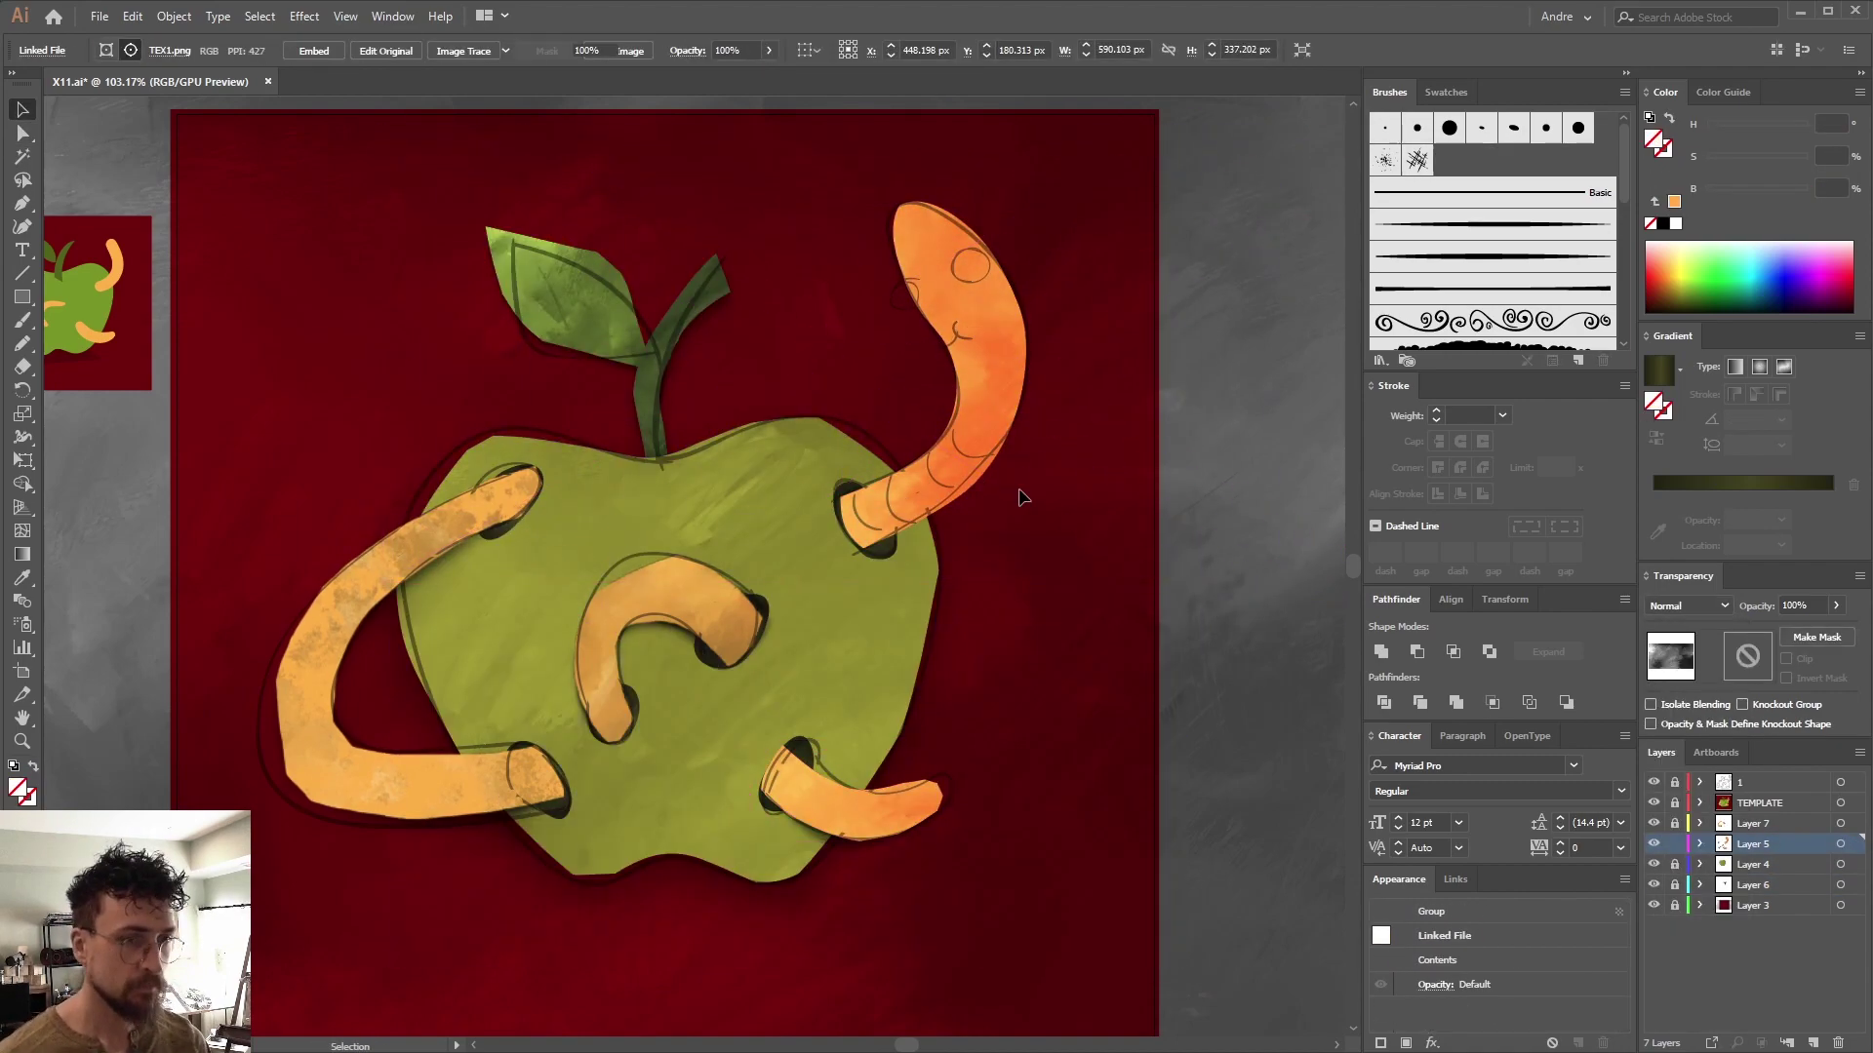
Switch to Illustrator and build the upper worm's eye from a white oval, green iris, black pupil and highlight, adding an effect to the white
left_click_drag(1015, 493, 879, 476)
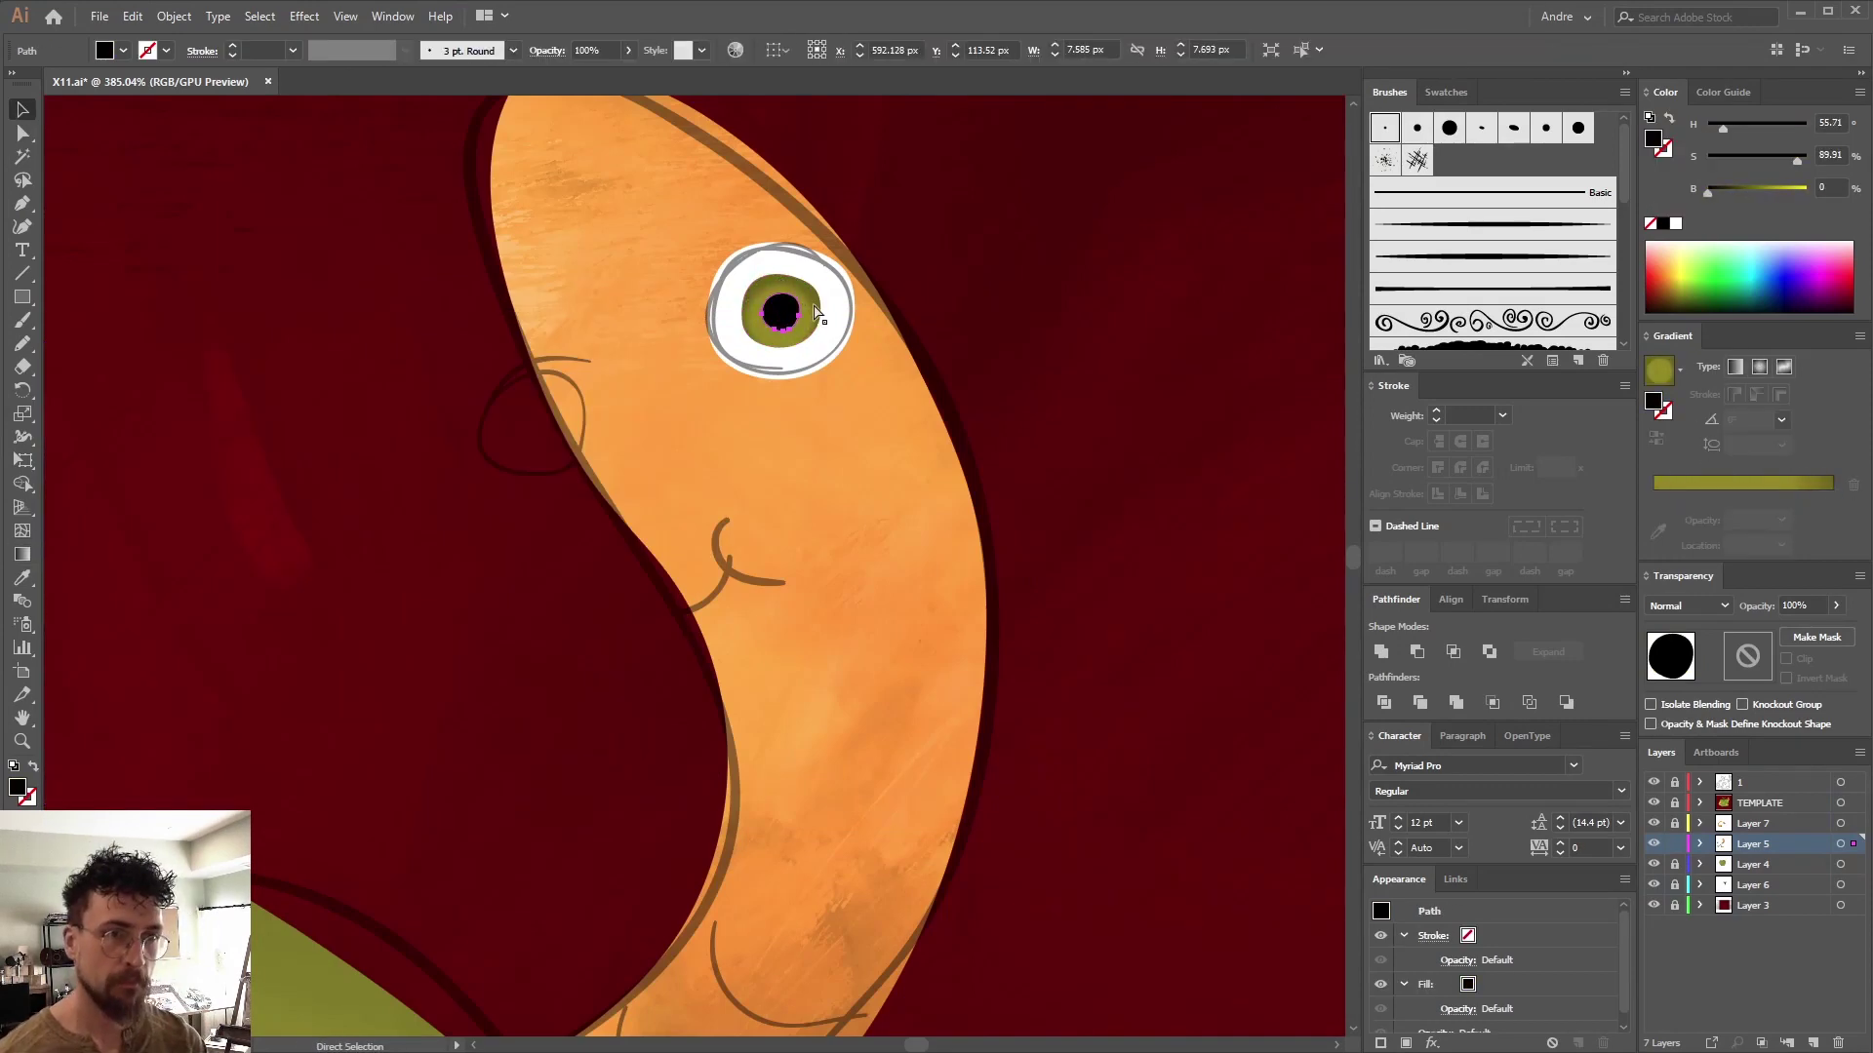
left_click(305, 16)
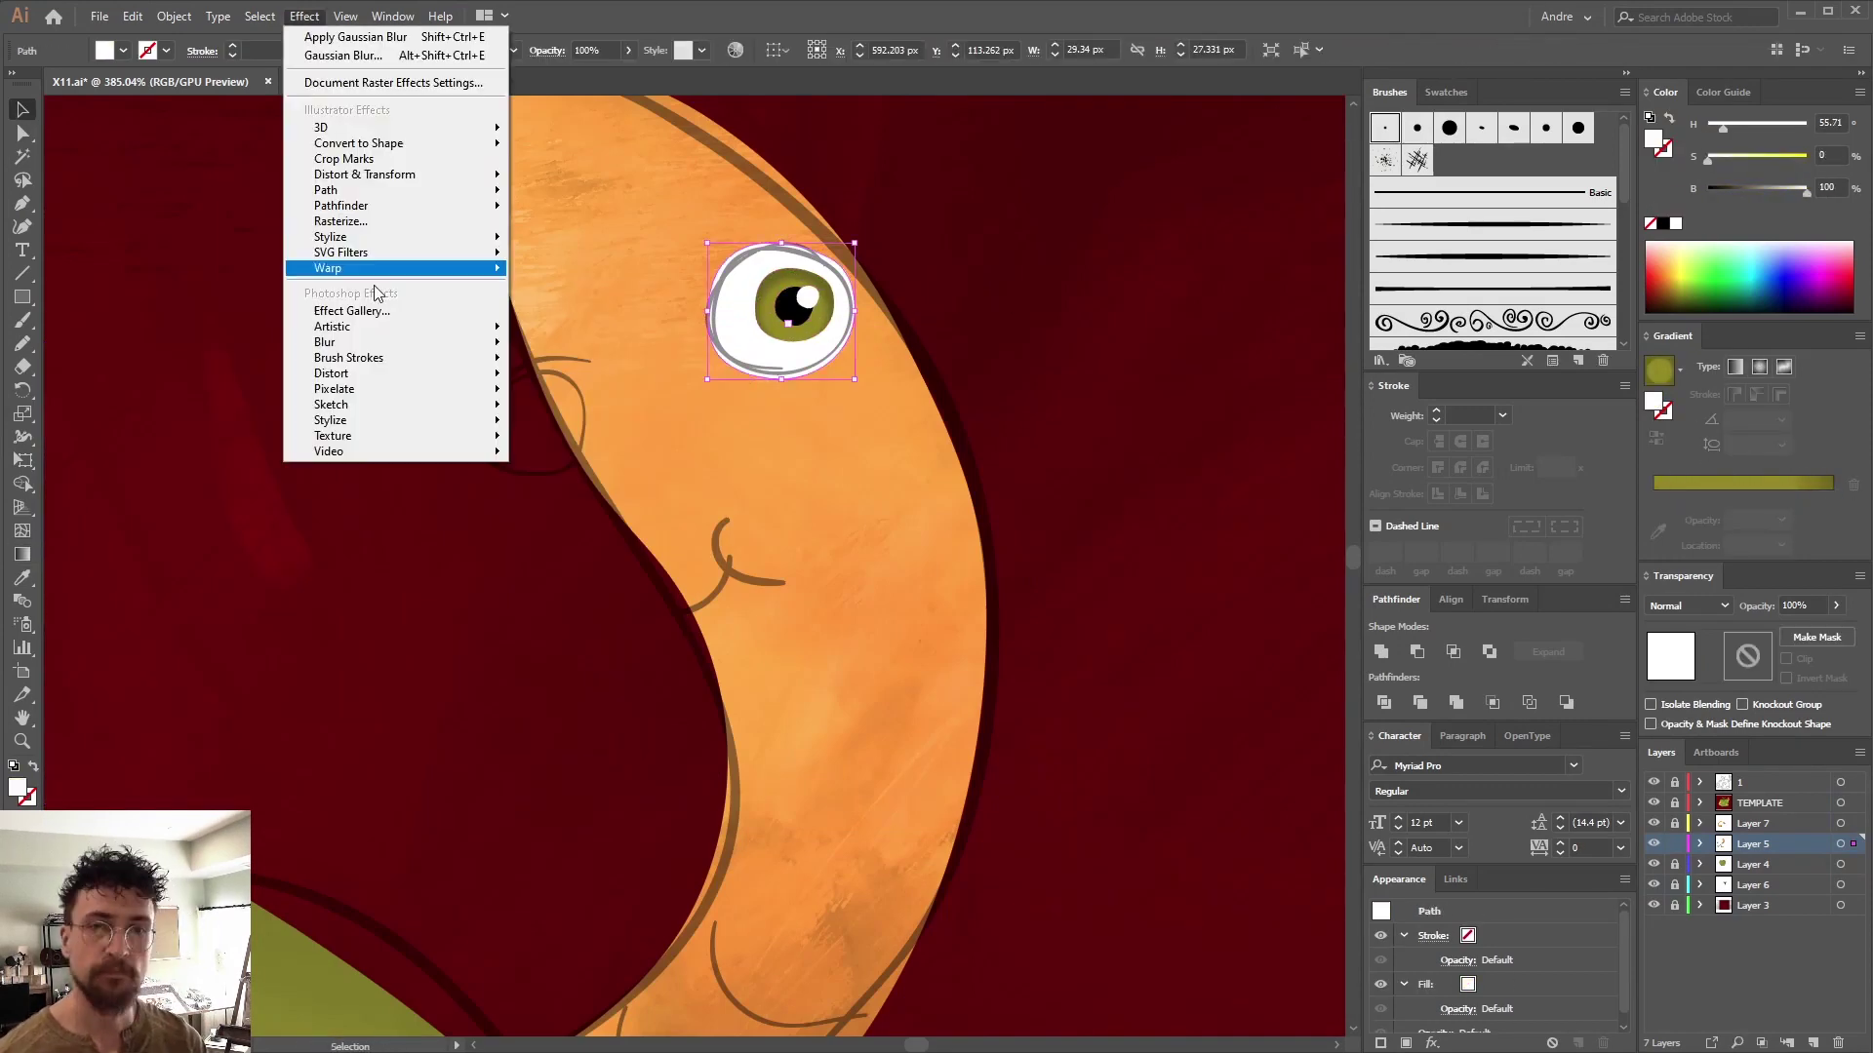
left_click(319, 36)
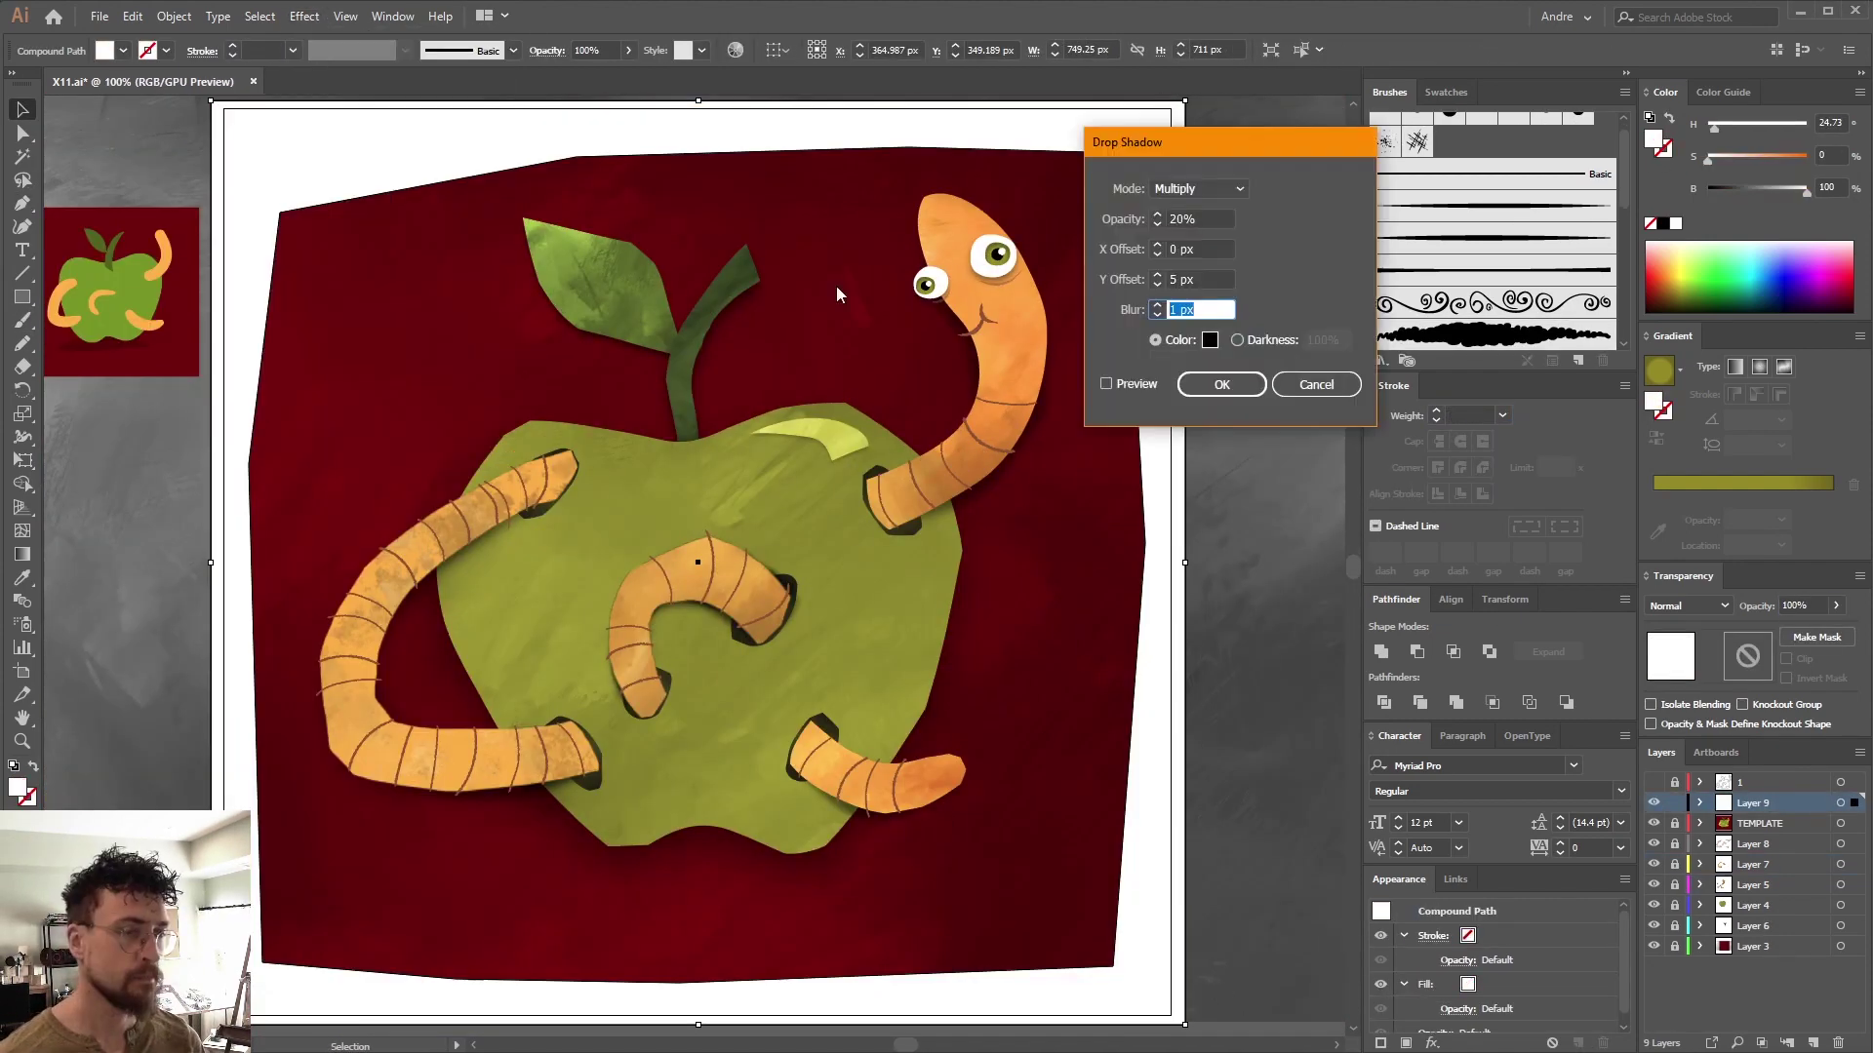
Apply a Multiply drop shadow with 20% opacity, 0 px X offset and 5 px Y offset to the white cut-out frame
key("Tab")
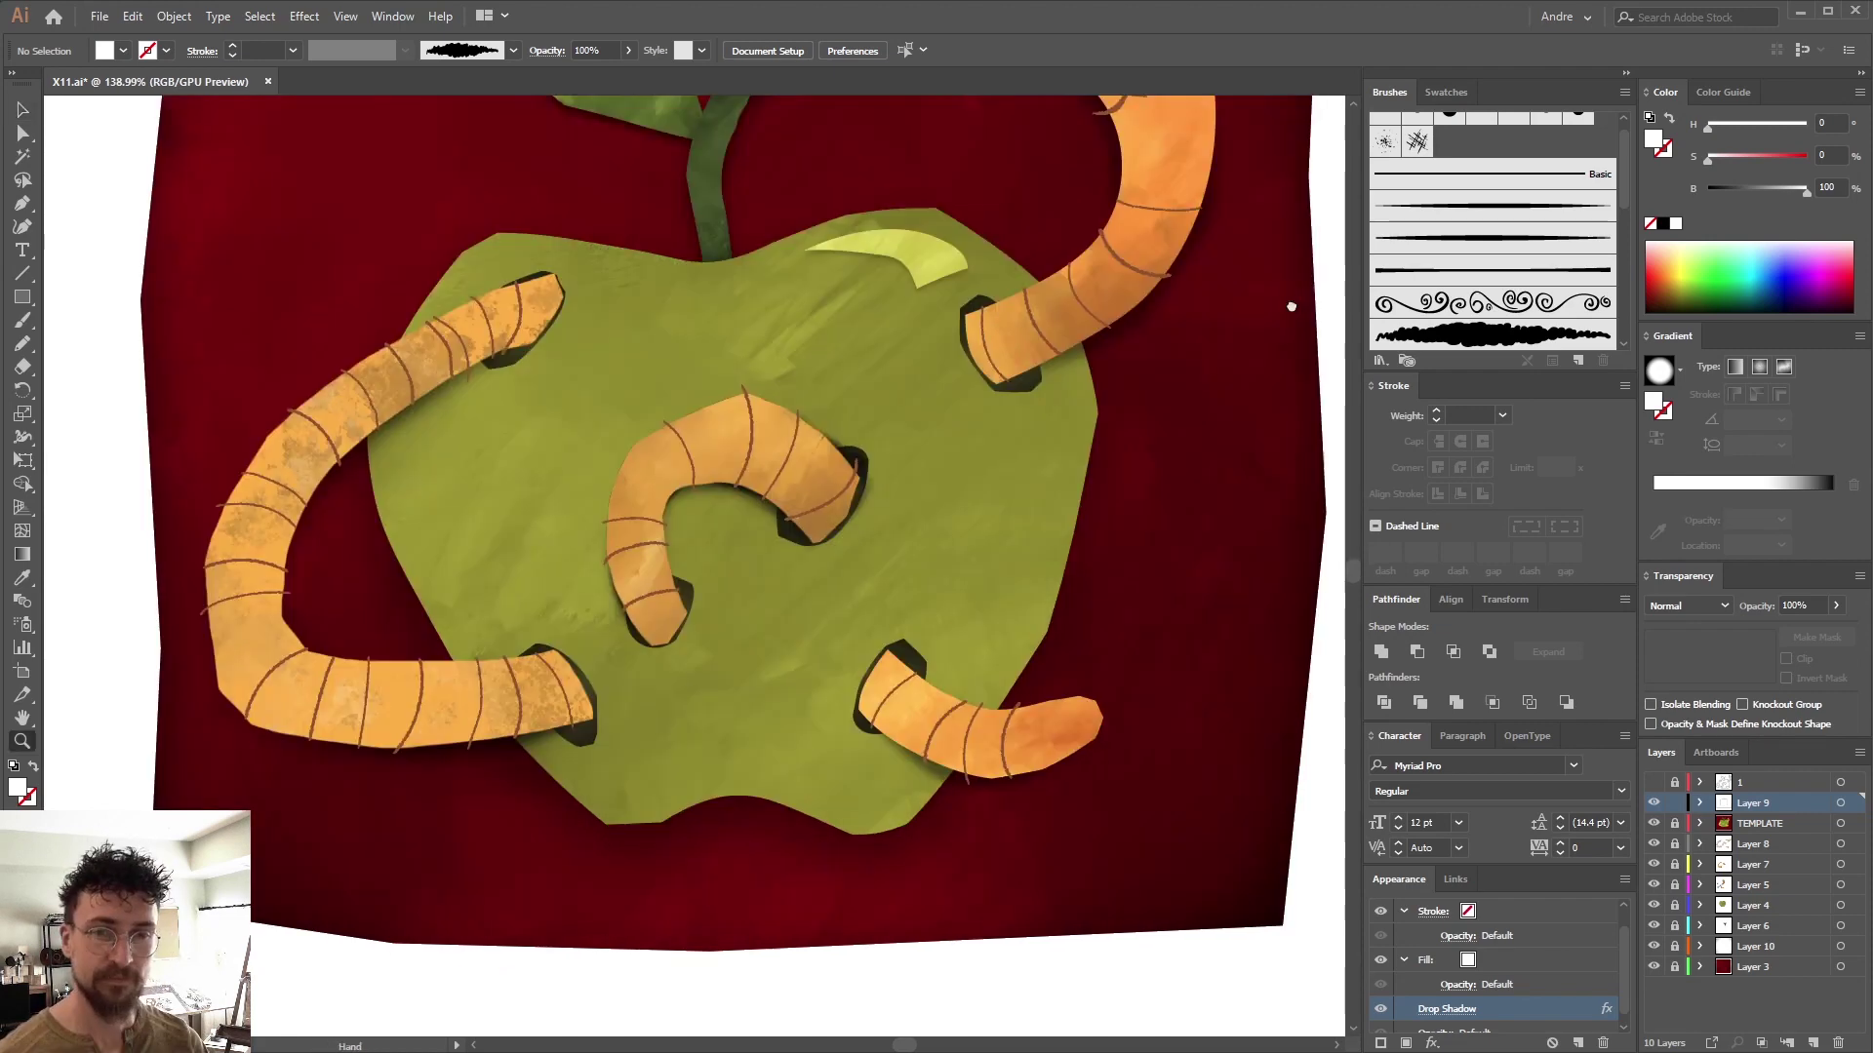
left_click_drag(1292, 305, 1286, 528)
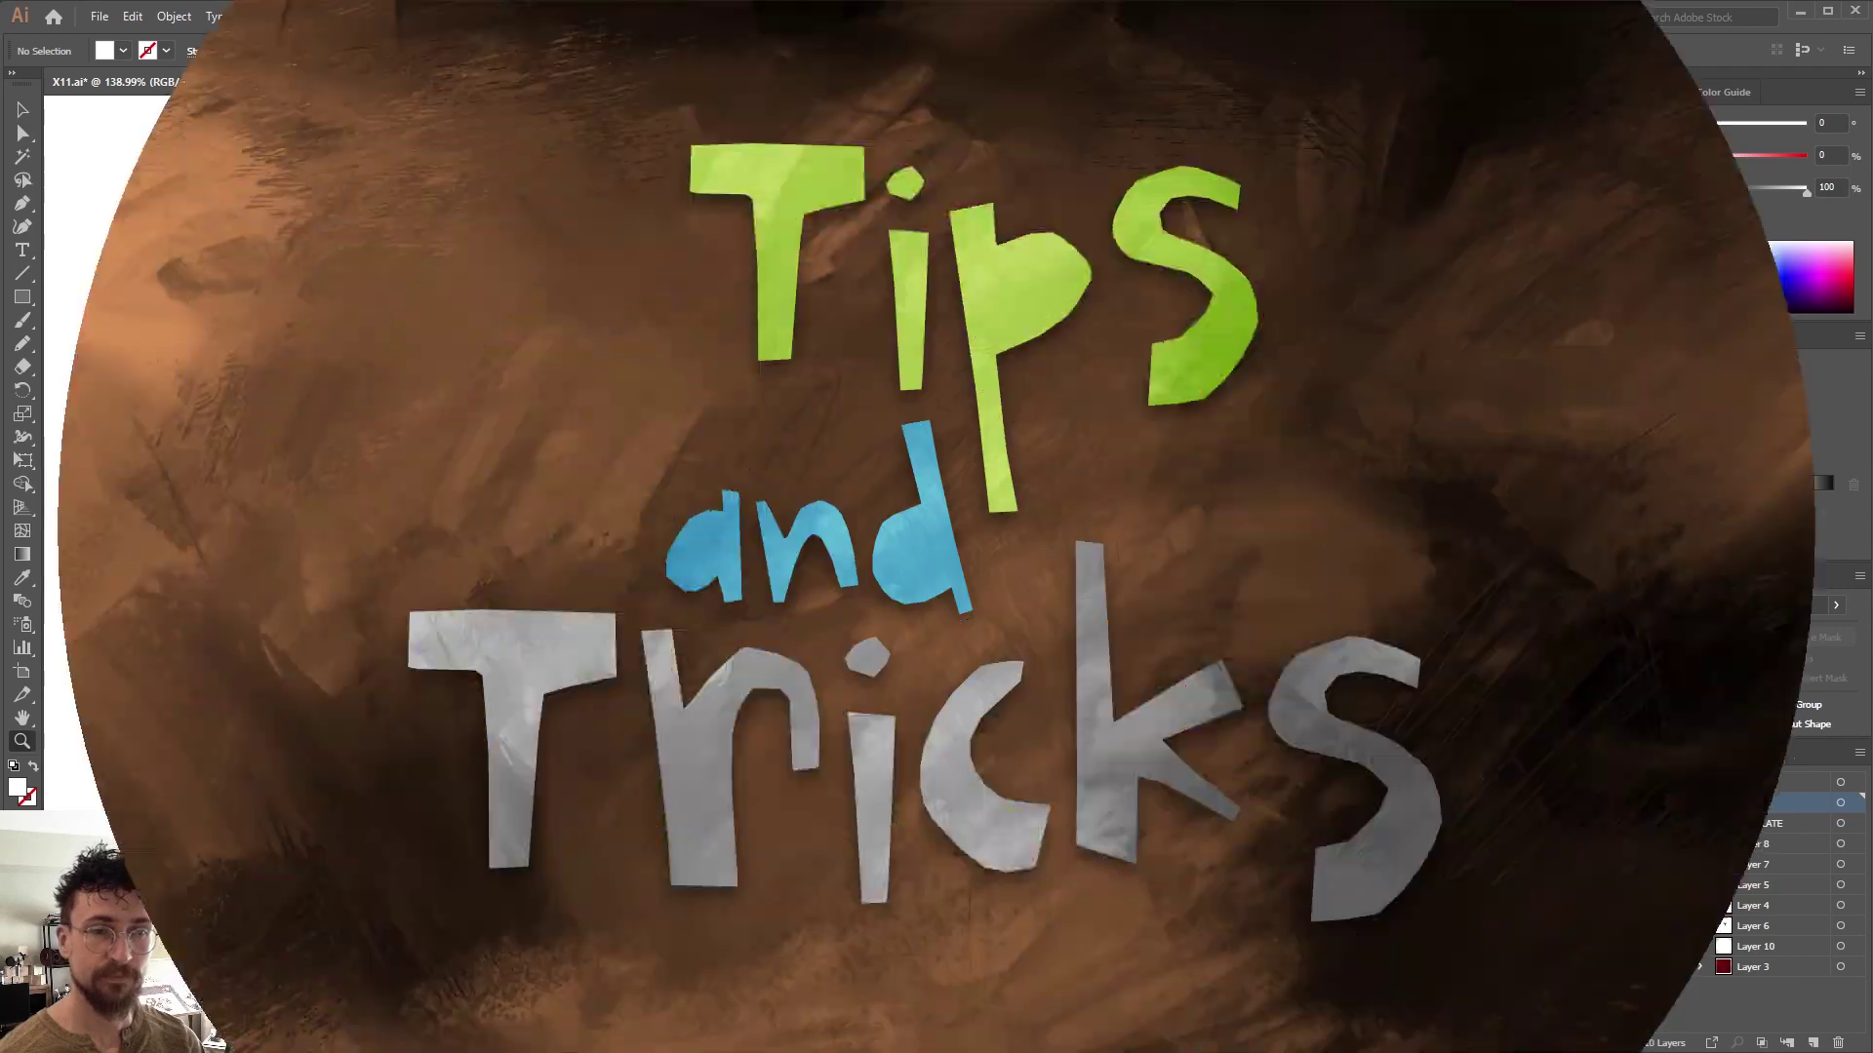